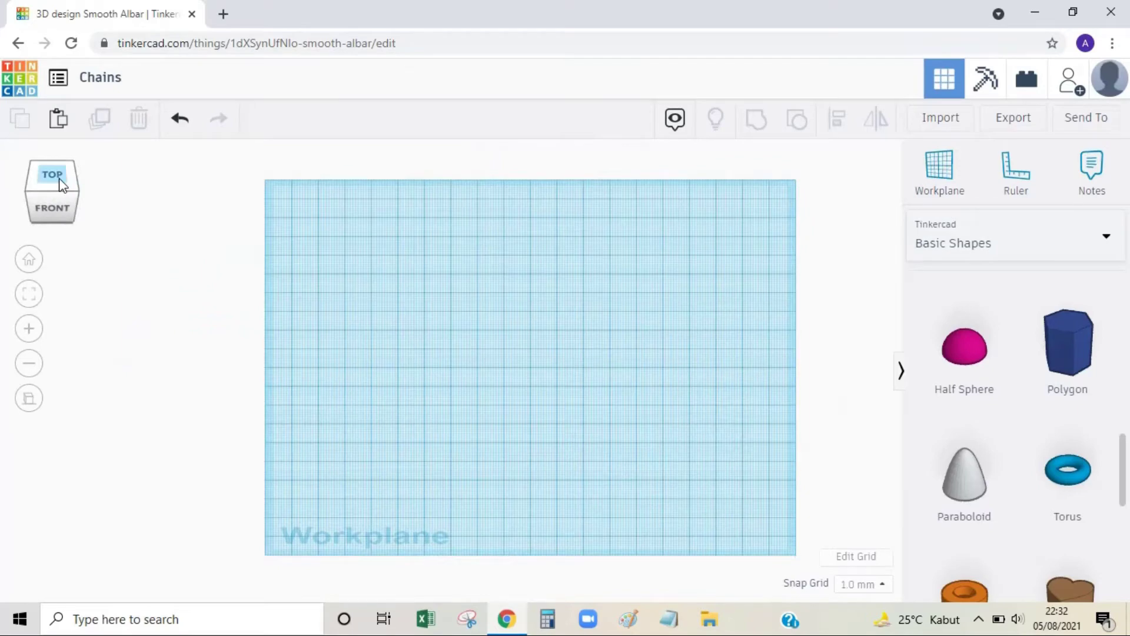
Place a torus near the workplane's left edge in top view
{"action": "left_click", "coordinate": [62, 184]}
{"action": "left_click_drag", "start_coordinate": [1067, 470], "coordinate": [342, 336]}
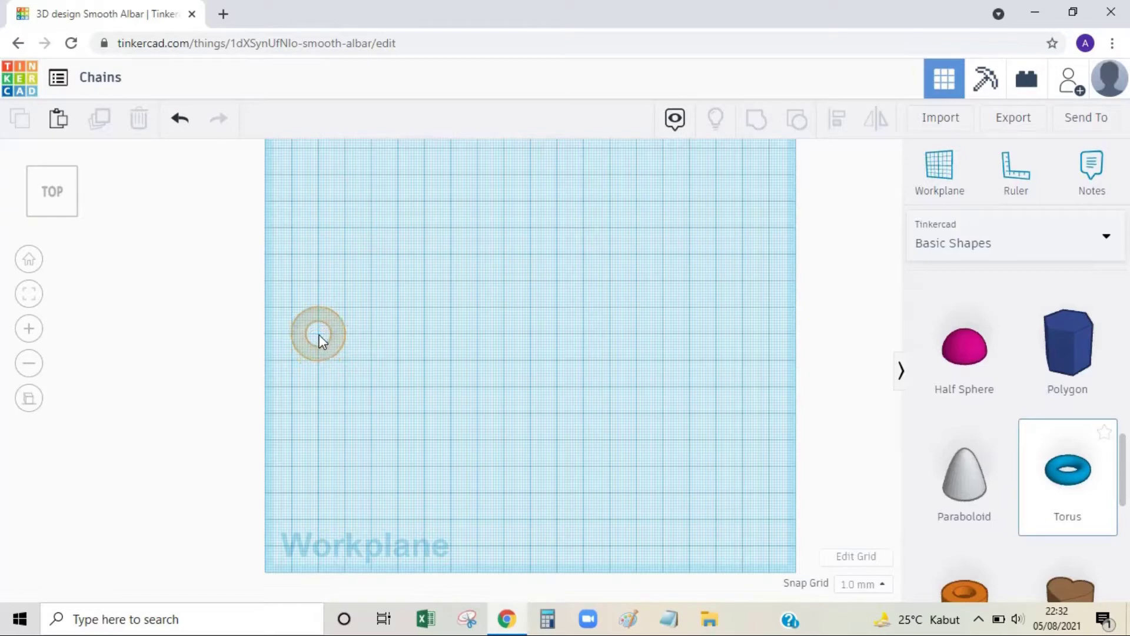
{"action": "left_click_drag", "start_coordinate": [321, 340], "coordinate": [321, 340]}
{"action": "left_click", "coordinate": [783, 409]}
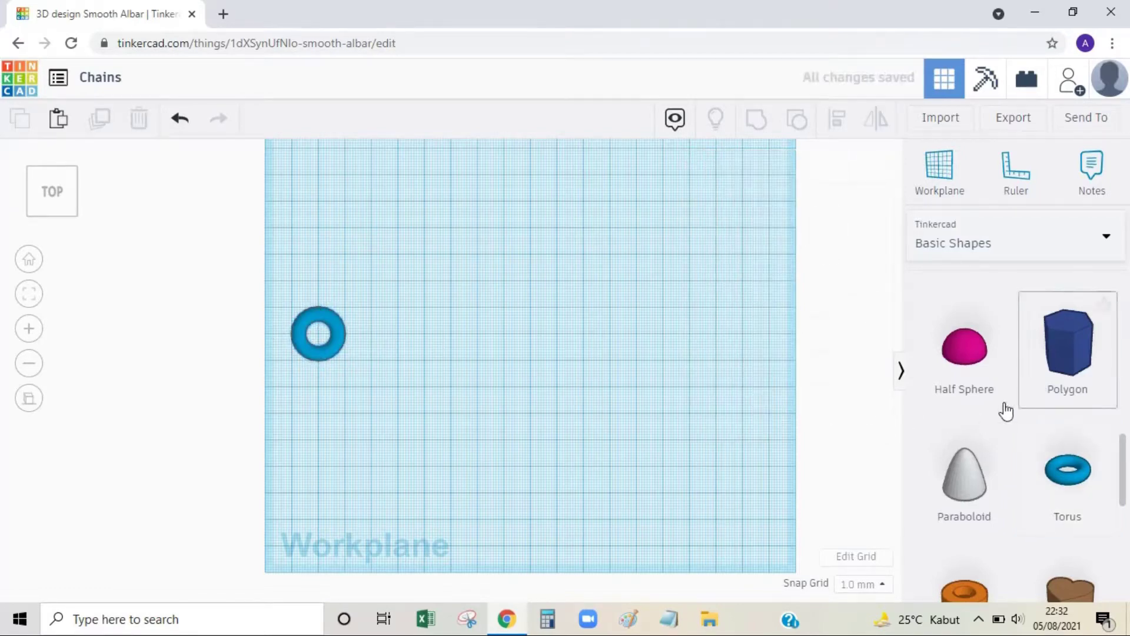
Add a hole box about 21 by 28 mm covering the right half of the torus
{"action": "scroll", "coordinate": [974, 412], "scroll_direction": "up", "scroll_amount": 3}
{"action": "scroll", "coordinate": [975, 412], "scroll_direction": "up", "scroll_amount": 5}
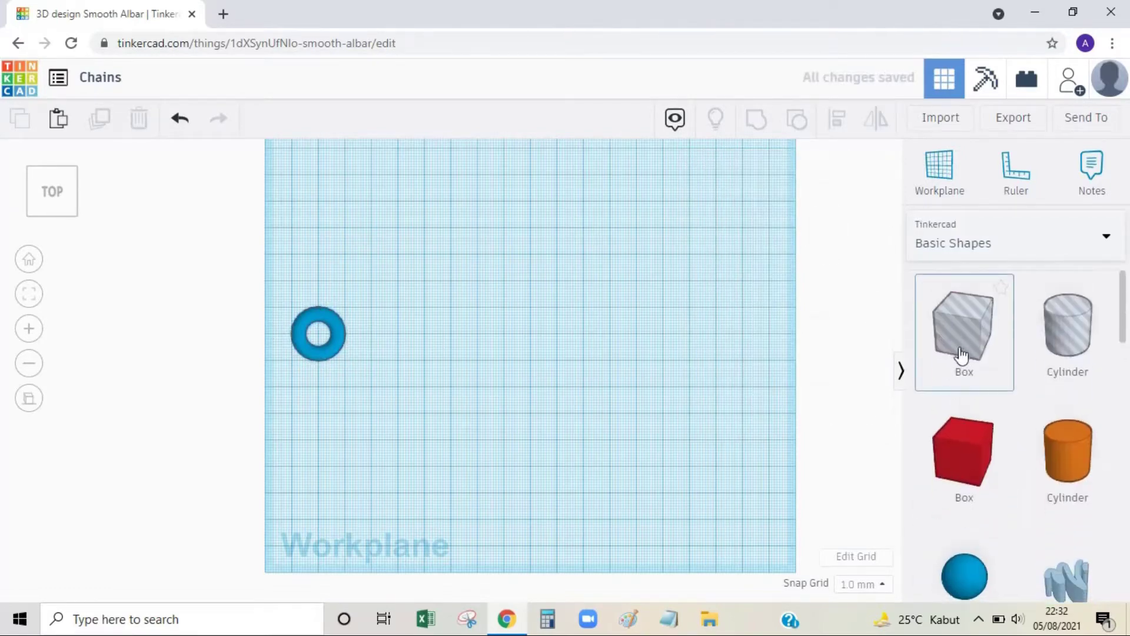
{"action": "left_click_drag", "start_coordinate": [774, 342], "coordinate": [373, 375]}
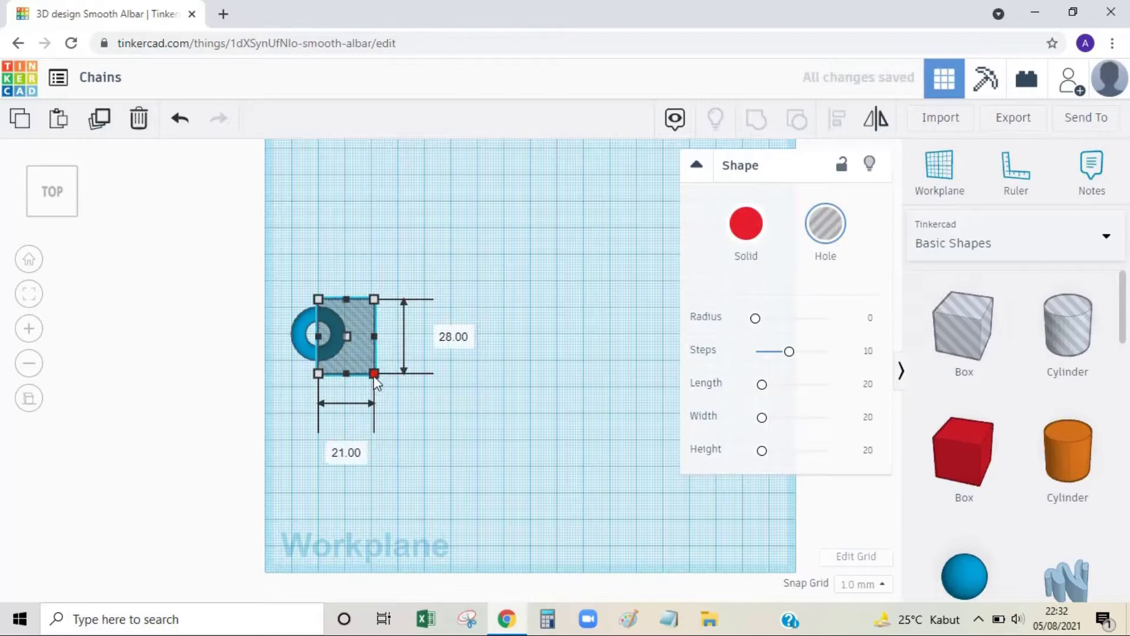
{"action": "left_click", "coordinate": [484, 394]}
Group the torus with the hole box to cut it into a half ring
{"action": "scroll", "coordinate": [315, 347], "scroll_direction": "up", "scroll_amount": 1}
{"action": "scroll", "coordinate": [293, 345], "scroll_direction": "up", "scroll_amount": 2}
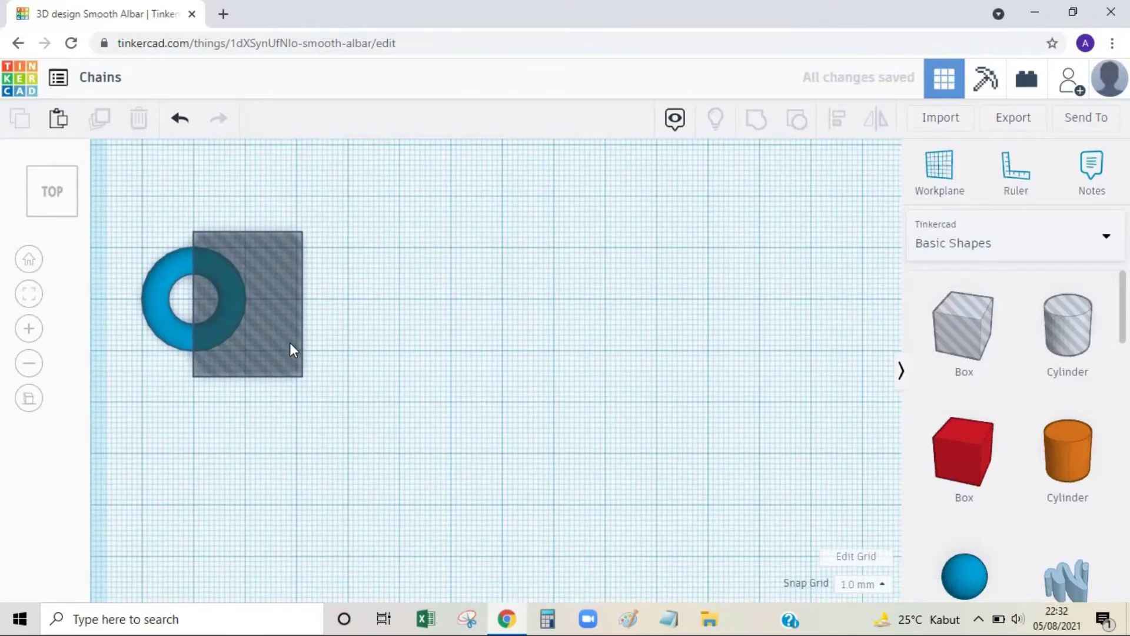
{"action": "left_click_drag", "start_coordinate": [366, 402], "coordinate": [137, 220]}
{"action": "left_click", "coordinate": [756, 119]}
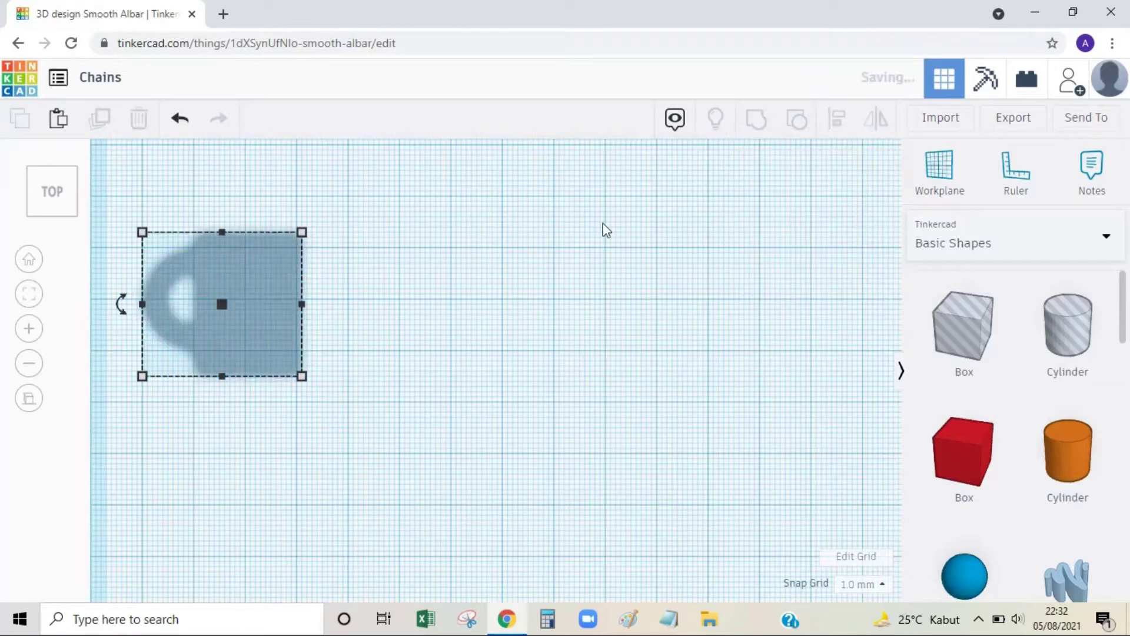
{"action": "left_click", "coordinate": [415, 266]}
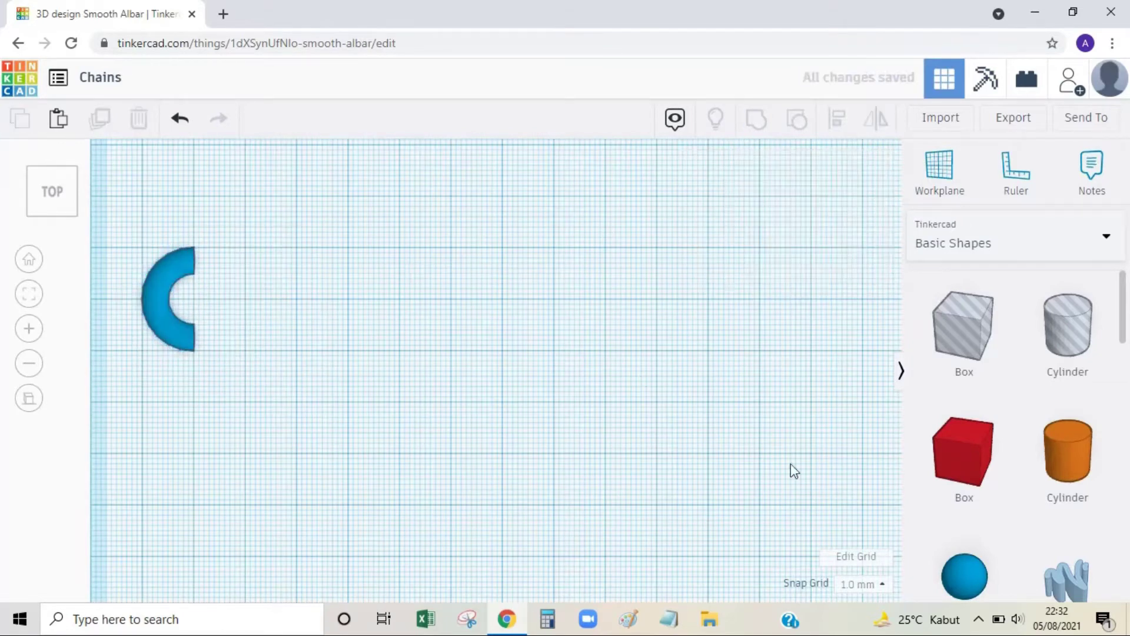
Place a solid cylinder beside the half ring and set its length and width to 10 mm each
{"action": "left_click_drag", "start_coordinate": [1021, 460], "coordinate": [323, 323]}
{"action": "right_click_drag", "start_coordinate": [337, 341], "coordinate": [318, 300]}
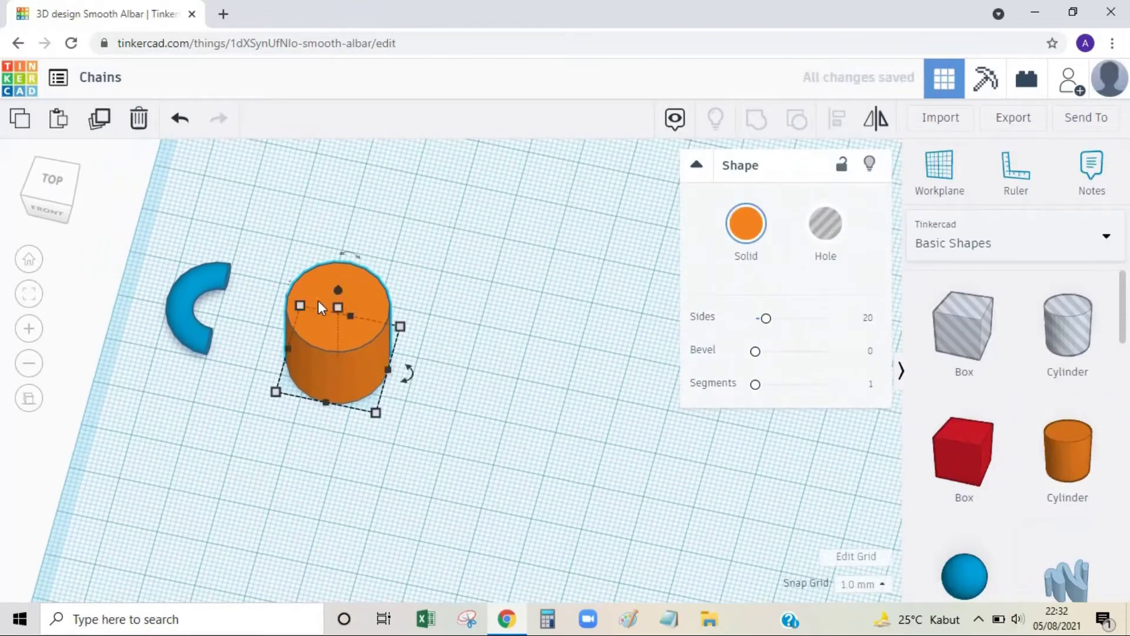
{"action": "left_click_drag", "start_coordinate": [354, 257], "coordinate": [353, 258]}
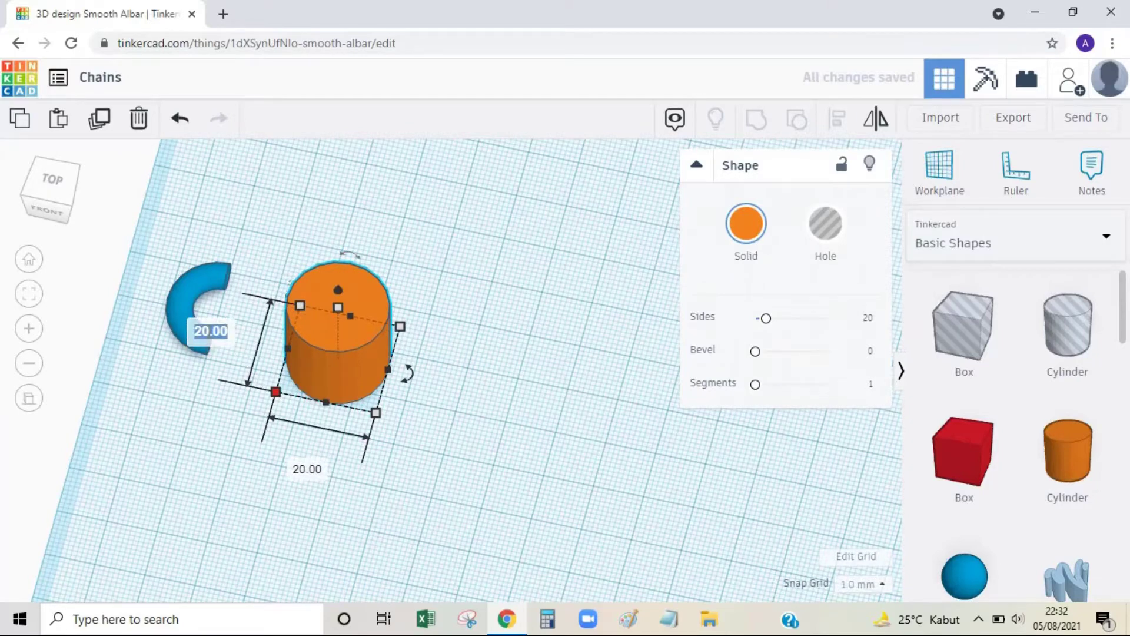
{"action": "key", "text": "BackSpace"}
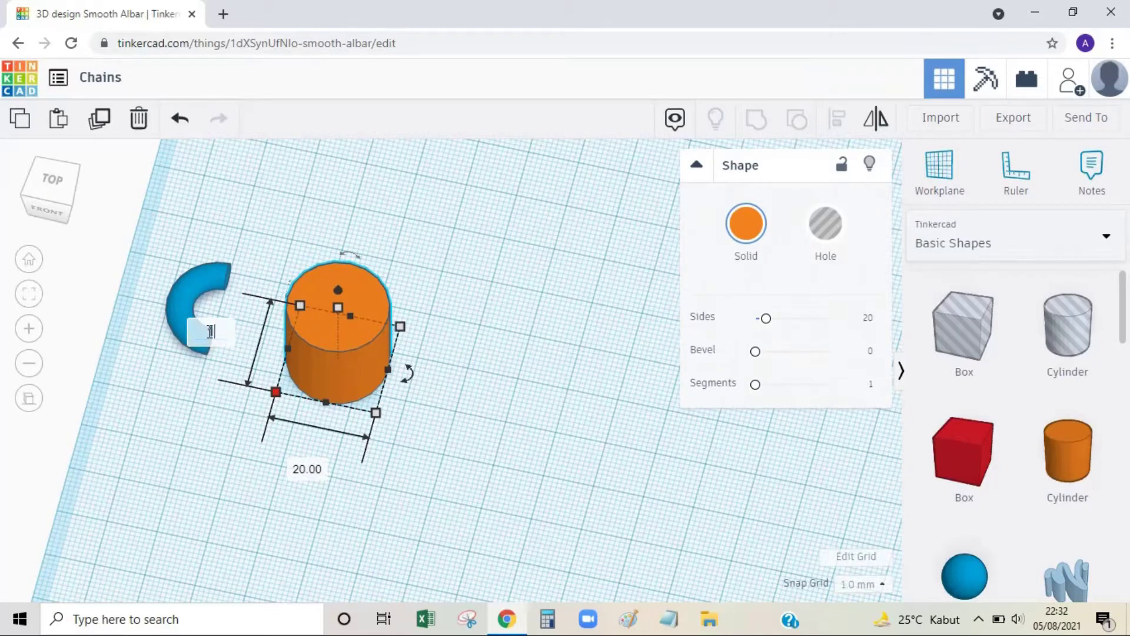
{"action": "key", "text": "Return"}
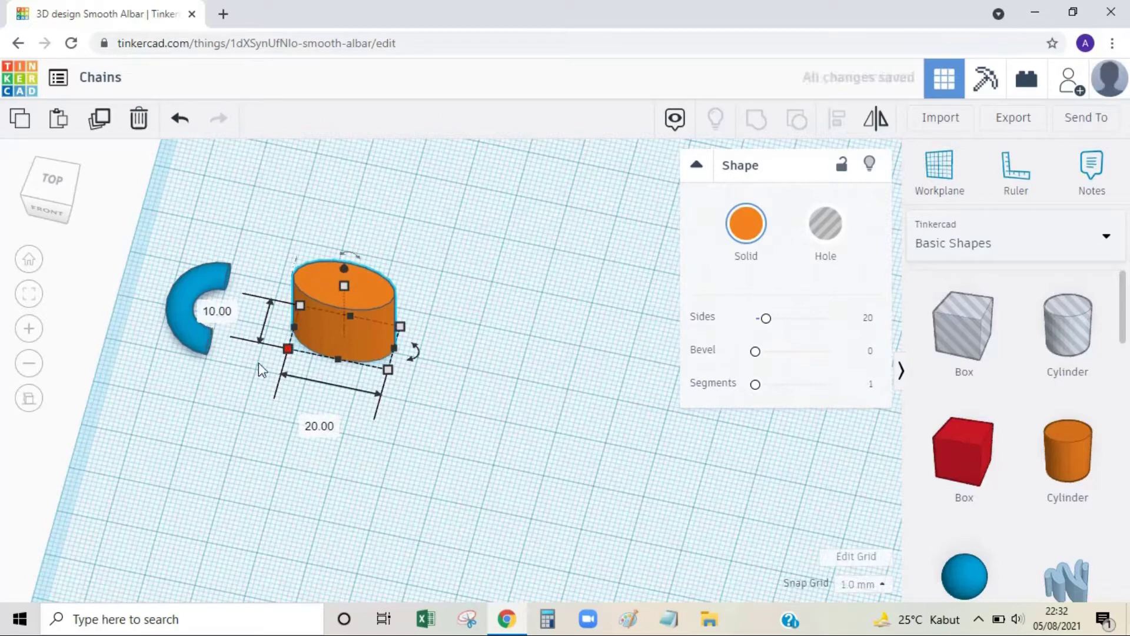
{"action": "left_click", "coordinate": [328, 426]}
{"action": "type", "text": "10"}
{"action": "key", "text": "Return"}
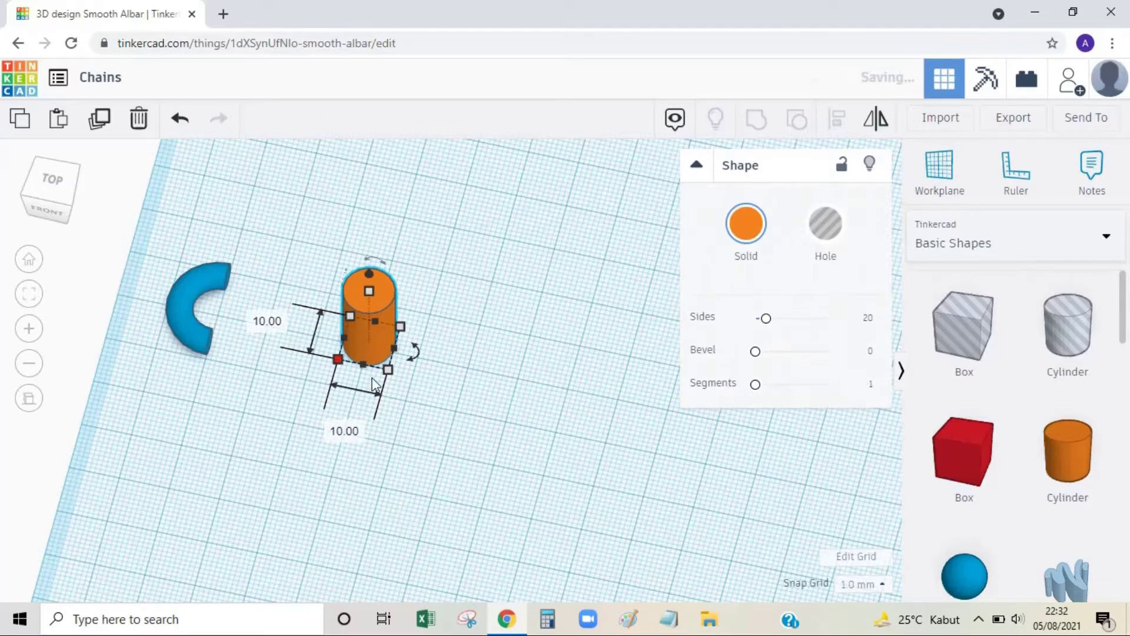
Set the cylinder's base dimensions to 5 by 5 mm
{"action": "left_click", "coordinate": [356, 431]}
{"action": "type", "text": "5"}
{"action": "key", "text": "Return"}
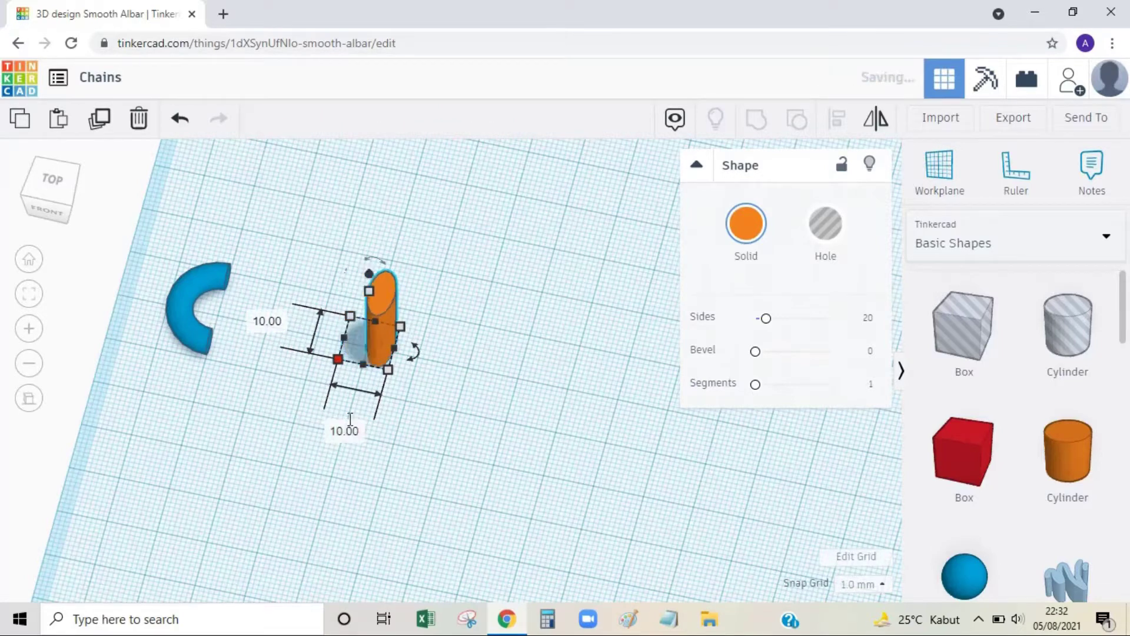
{"action": "type", "text": "5"}
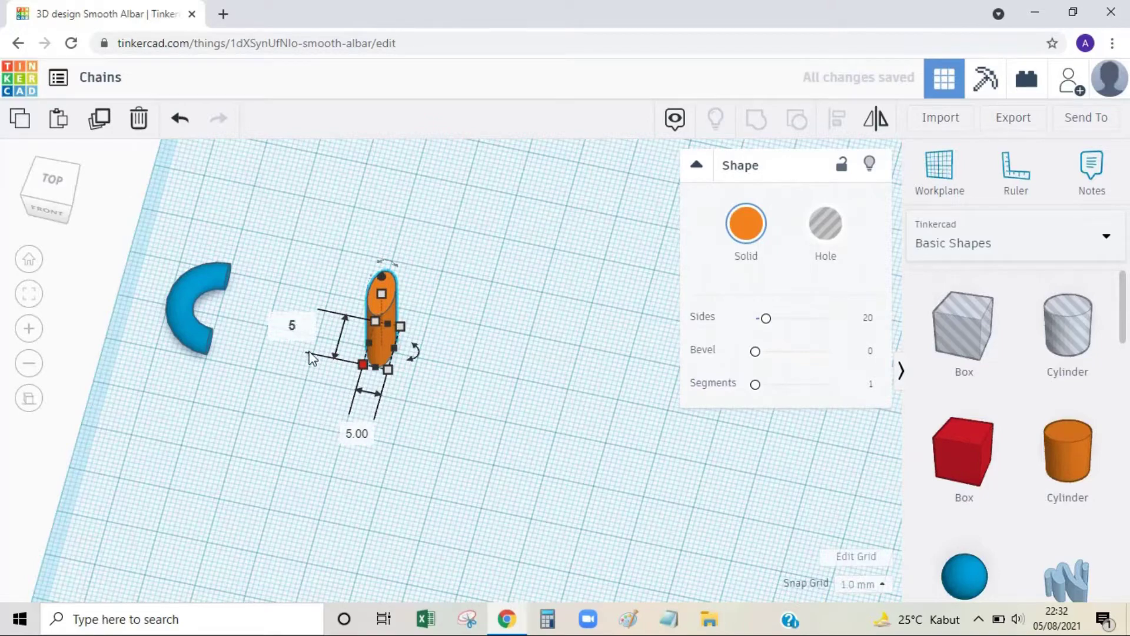
{"action": "key", "text": "Return"}
{"action": "key", "text": "Escape"}
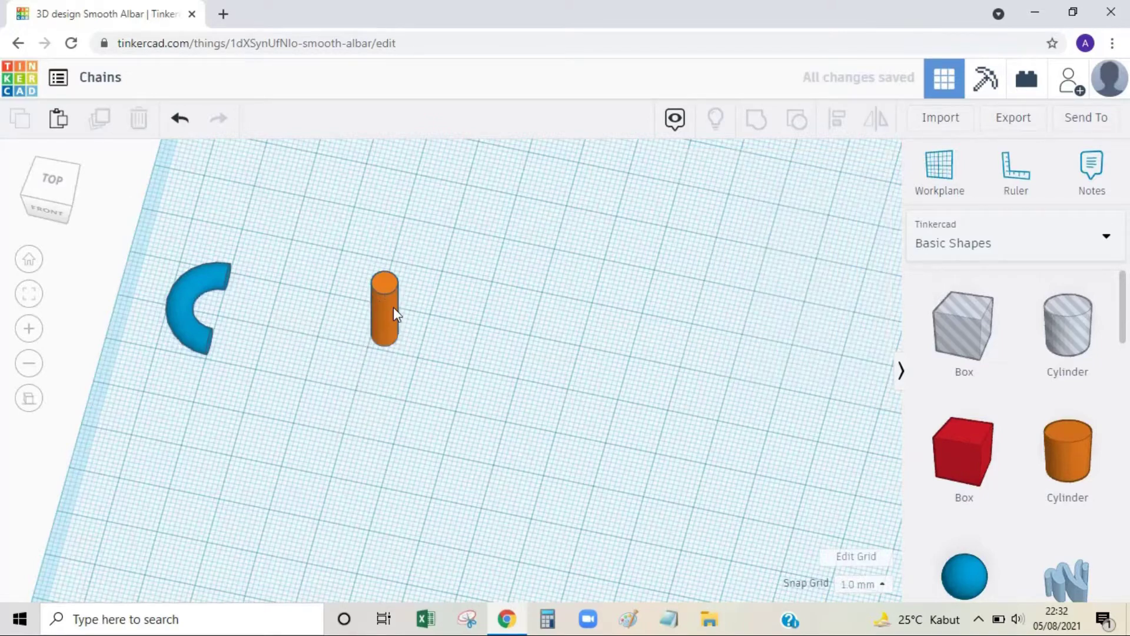
Rotate the cylinder 90° so that it lies horizontally along the workplane's width
{"action": "left_click", "coordinate": [393, 306]}
{"action": "left_click", "coordinate": [385, 255]}
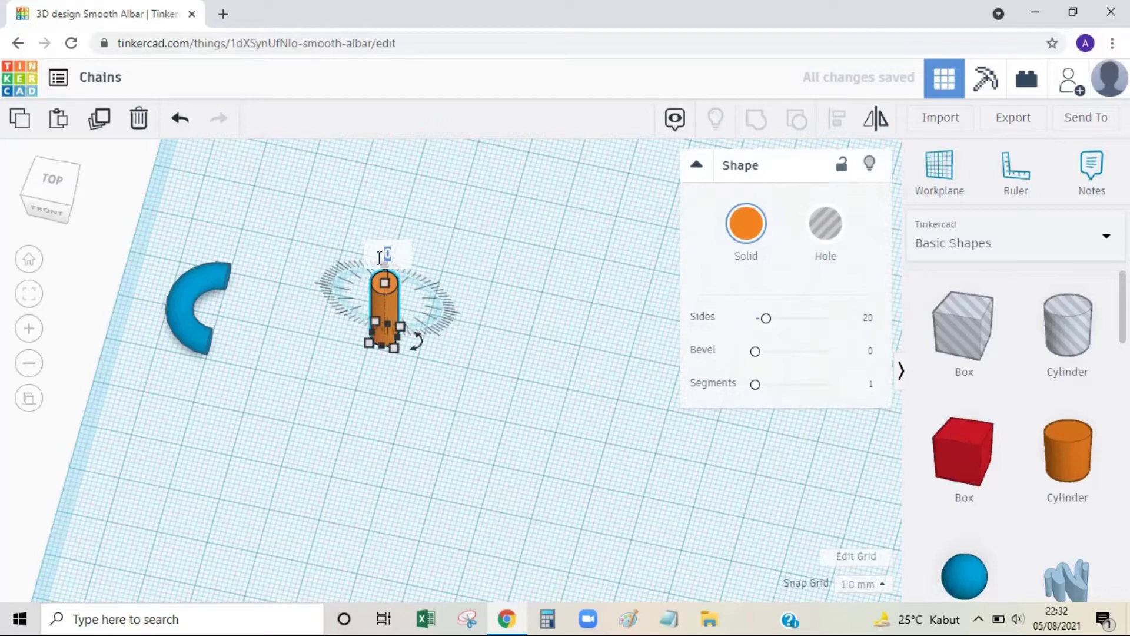
{"action": "type", "text": "90"}
{"action": "key", "text": "Return"}
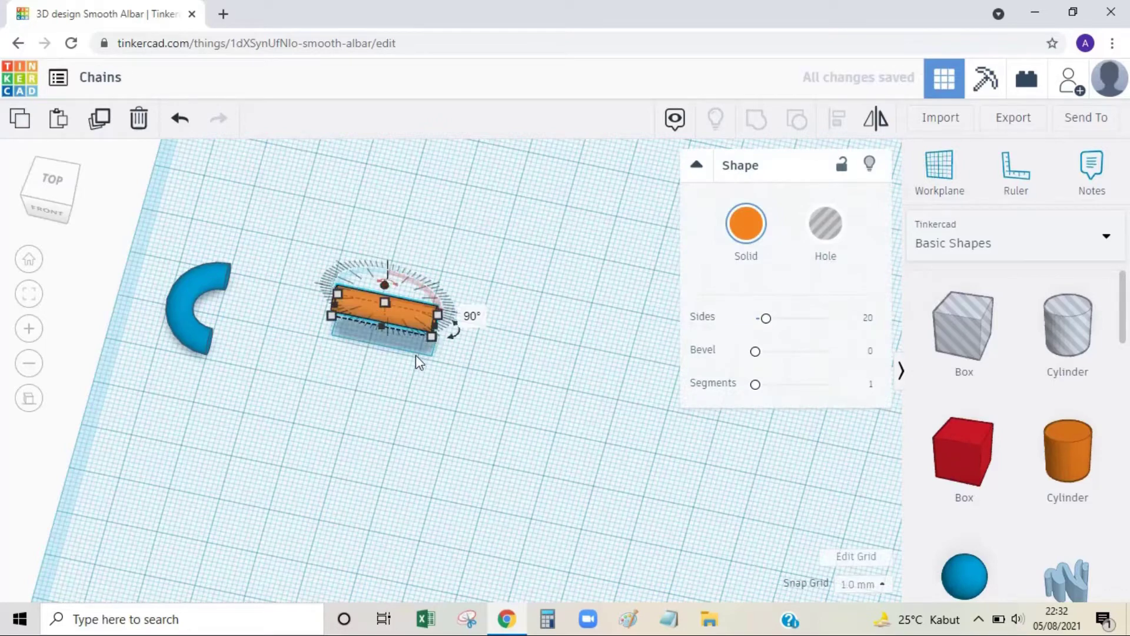
{"action": "left_click", "coordinate": [415, 355]}
Set the length of the lying cylinder to 10 mm
{"action": "left_click", "coordinate": [420, 325]}
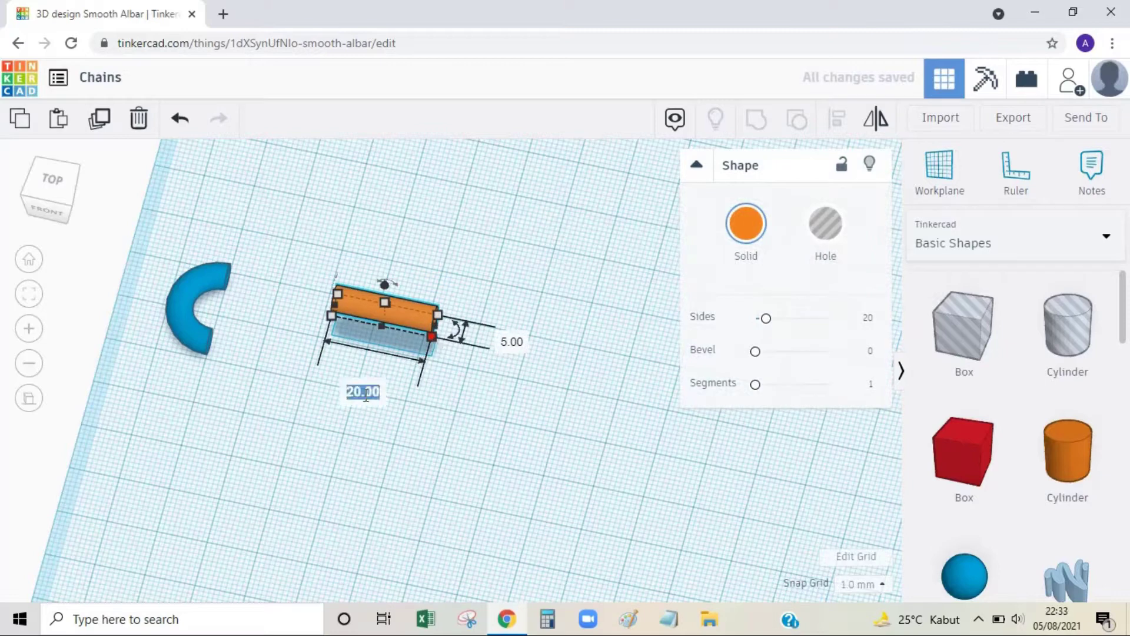
{"action": "type", "text": "10"}
{"action": "key", "text": "Return"}
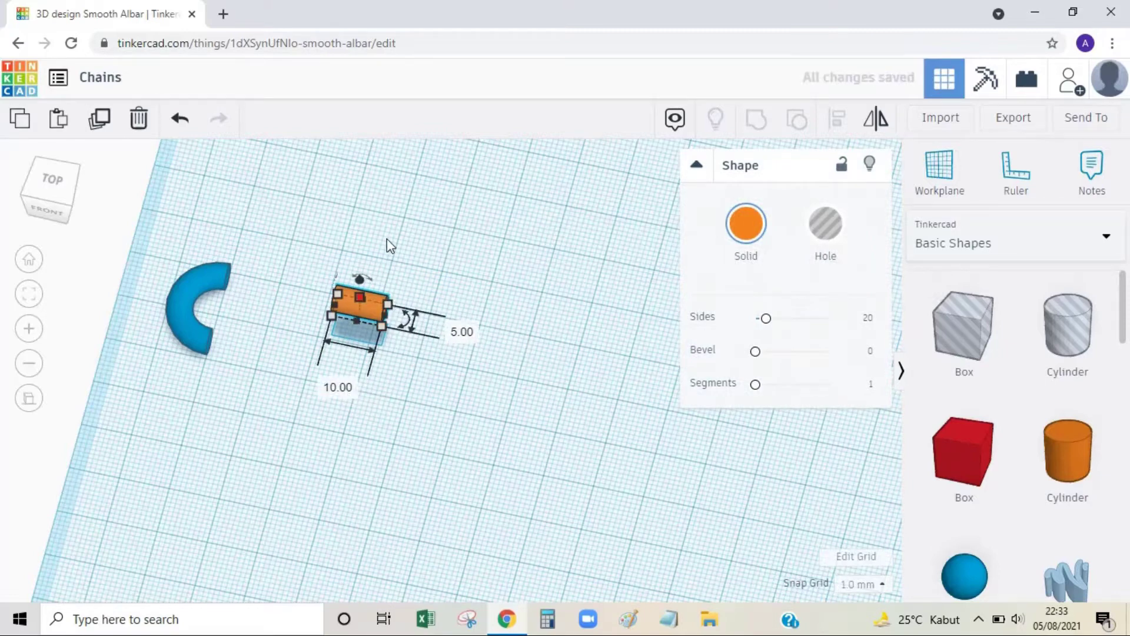
{"action": "left_click", "coordinate": [411, 253]}
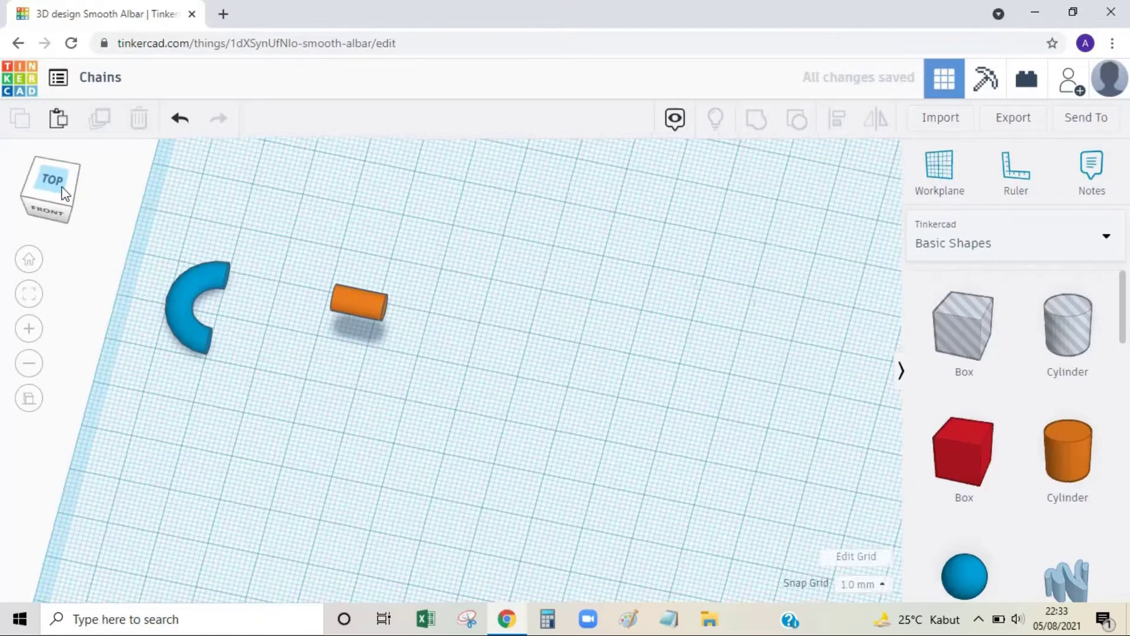
Move the cylinder flush against the lower cut end of the half ring and set its sides to 16
{"action": "left_click", "coordinate": [65, 193]}
{"action": "left_click_drag", "start_coordinate": [326, 288], "coordinate": [210, 335]}
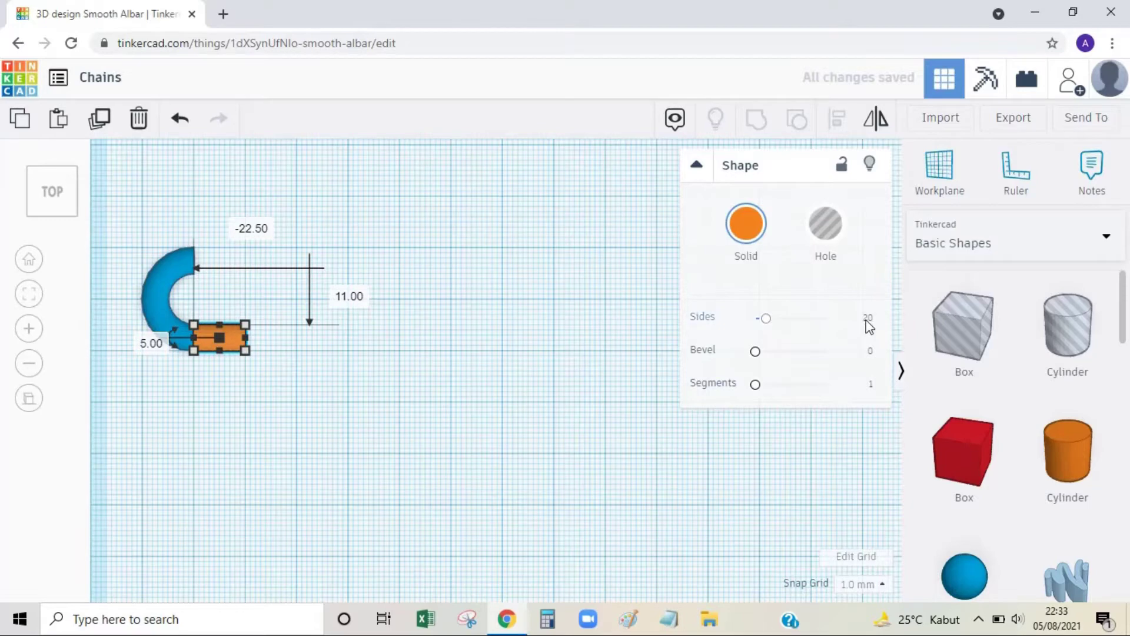
{"action": "left_click", "coordinate": [867, 321]}
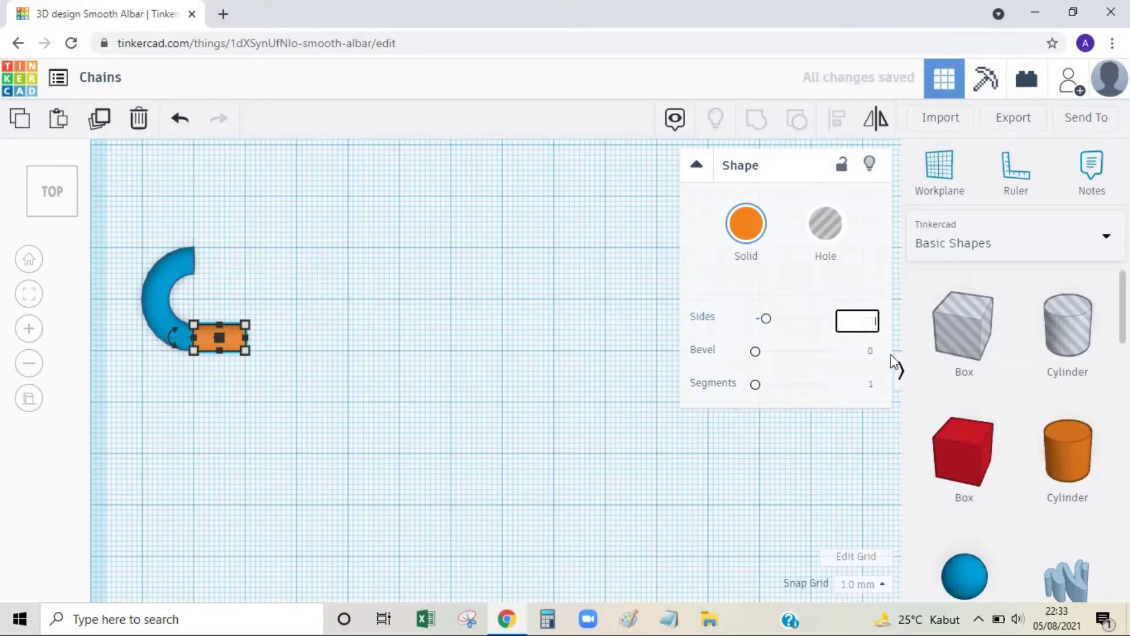
{"action": "type", "text": "16"}
{"action": "key", "text": "Return"}
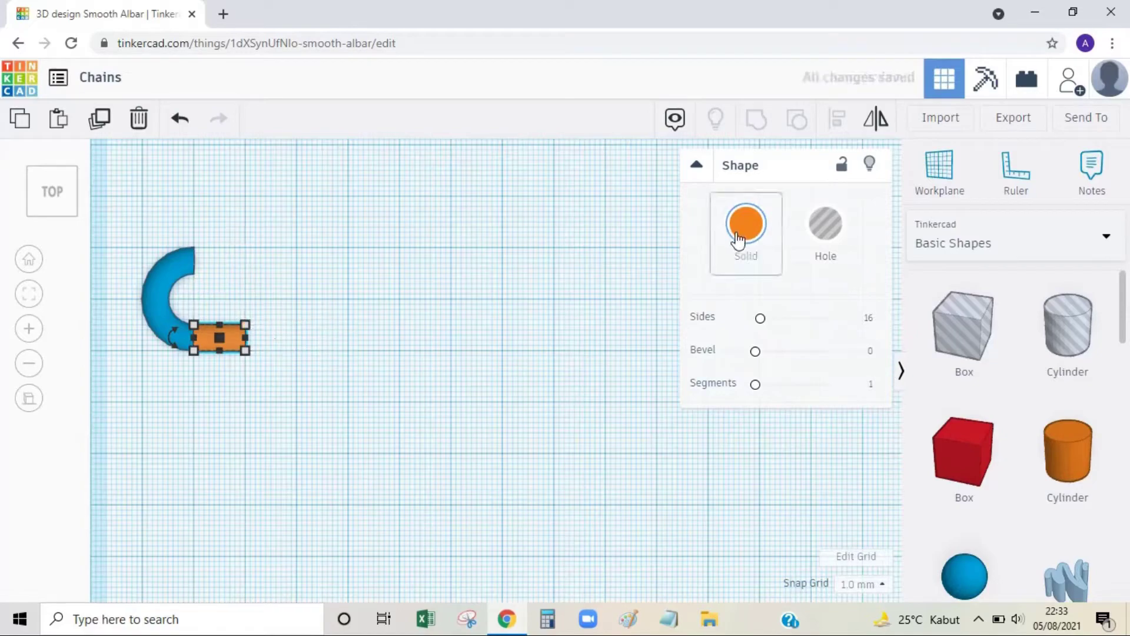
Change the cylinder's solid colour to the same blue as the half ring
{"action": "left_click", "coordinate": [739, 239]}
{"action": "left_click", "coordinate": [876, 373]}
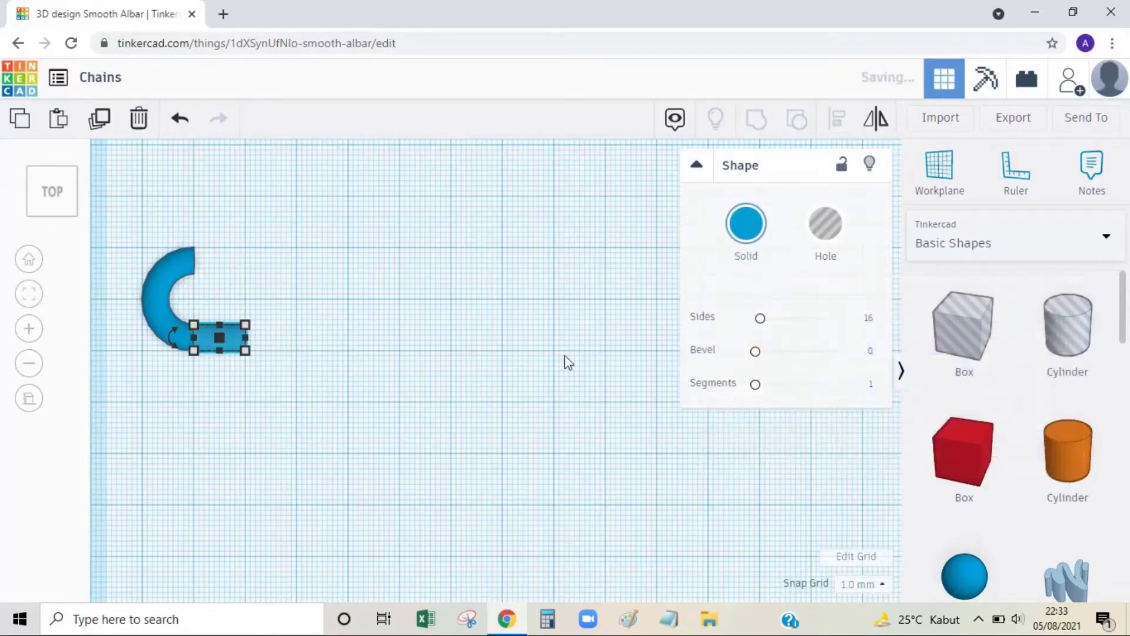
{"action": "left_click", "coordinate": [282, 315]}
Duplicate the blue cylinder and move the copy 15 mm up to the upper cut end of the half ring
{"action": "scroll", "coordinate": [167, 343], "scroll_direction": "up", "scroll_amount": 5}
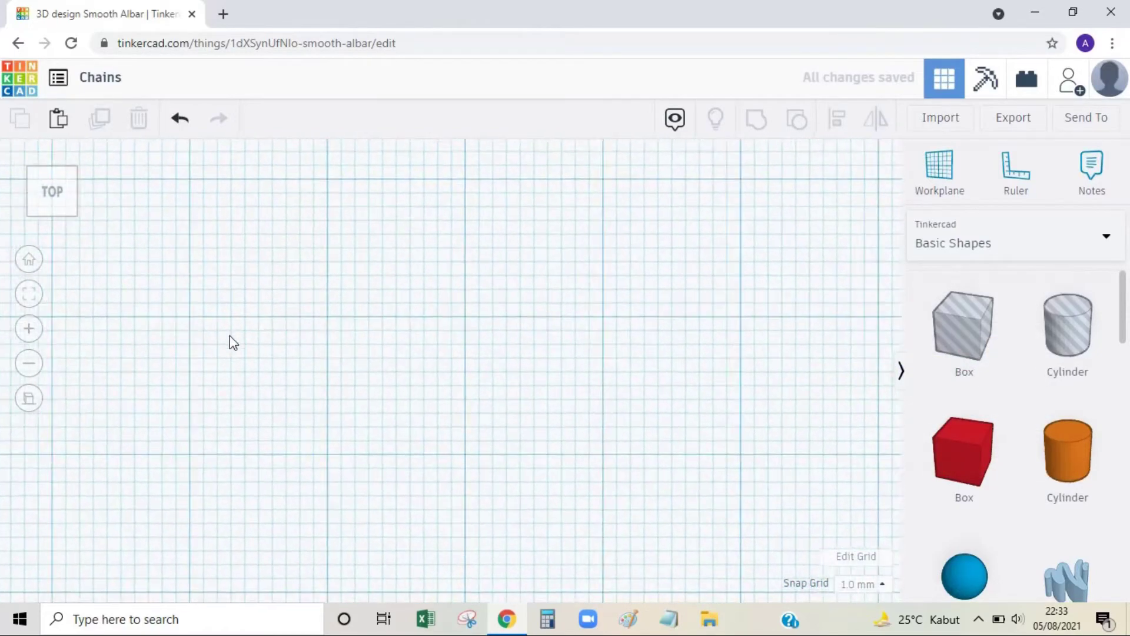
{"action": "middle_click_drag", "start_coordinate": [234, 343], "coordinate": [641, 399]}
{"action": "middle_click_drag", "start_coordinate": [129, 220], "coordinate": [482, 262]}
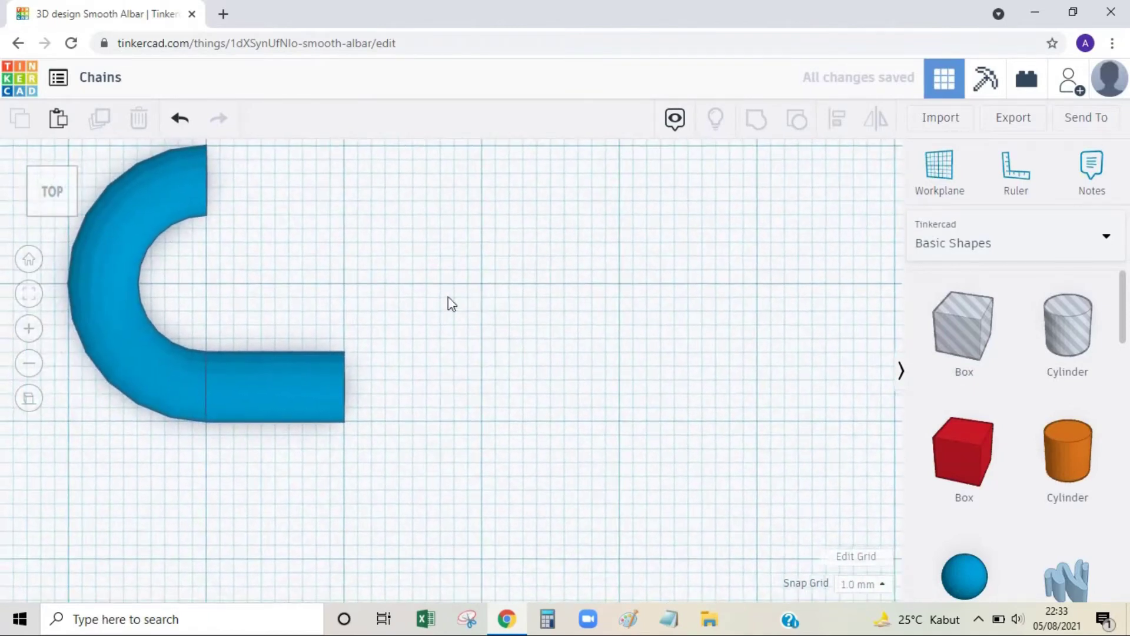
{"action": "left_click", "coordinate": [280, 380]}
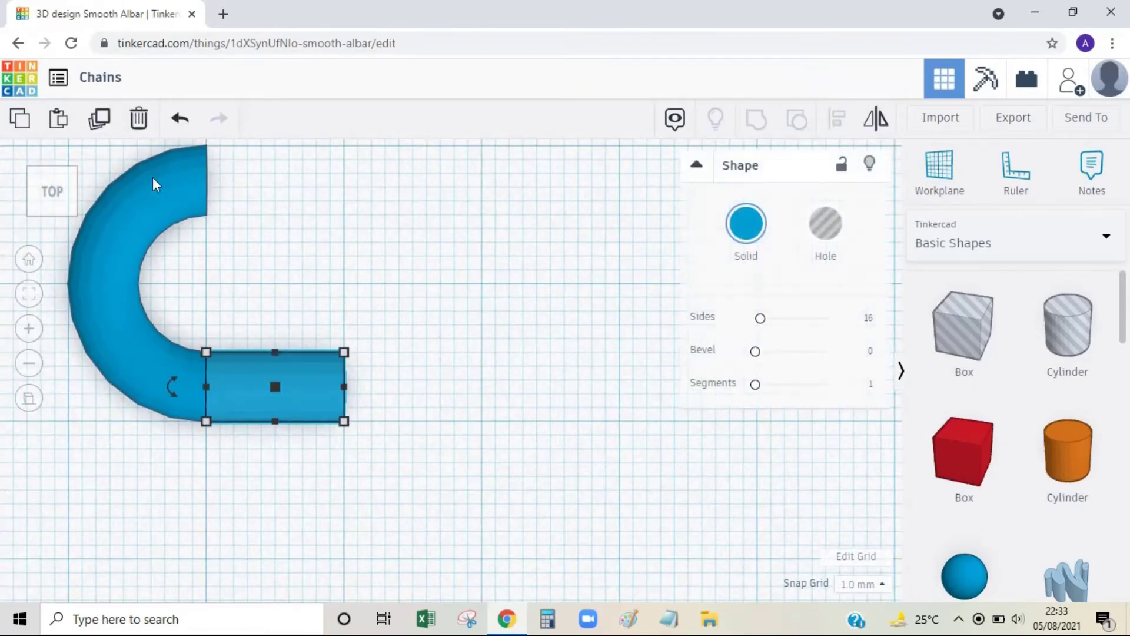
{"action": "left_click", "coordinate": [99, 120]}
{"action": "left_click_drag", "start_coordinate": [265, 362], "coordinate": [267, 171]}
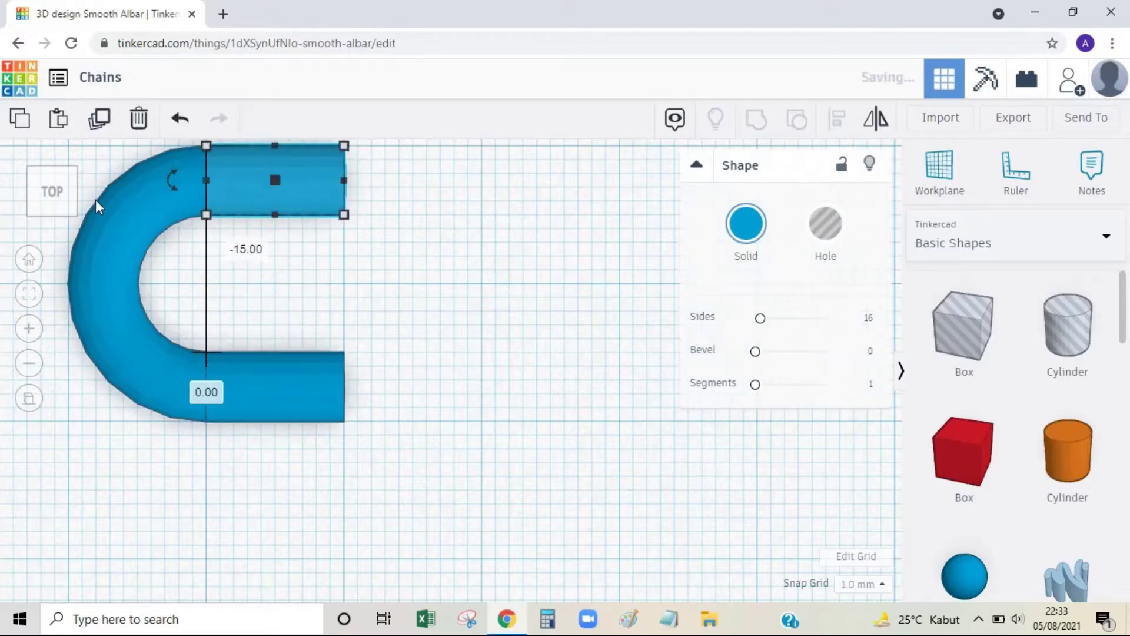
Duplicate the half ring and mirror the copy horizontally so that it opens the opposite way
{"action": "left_click", "coordinate": [50, 219]}
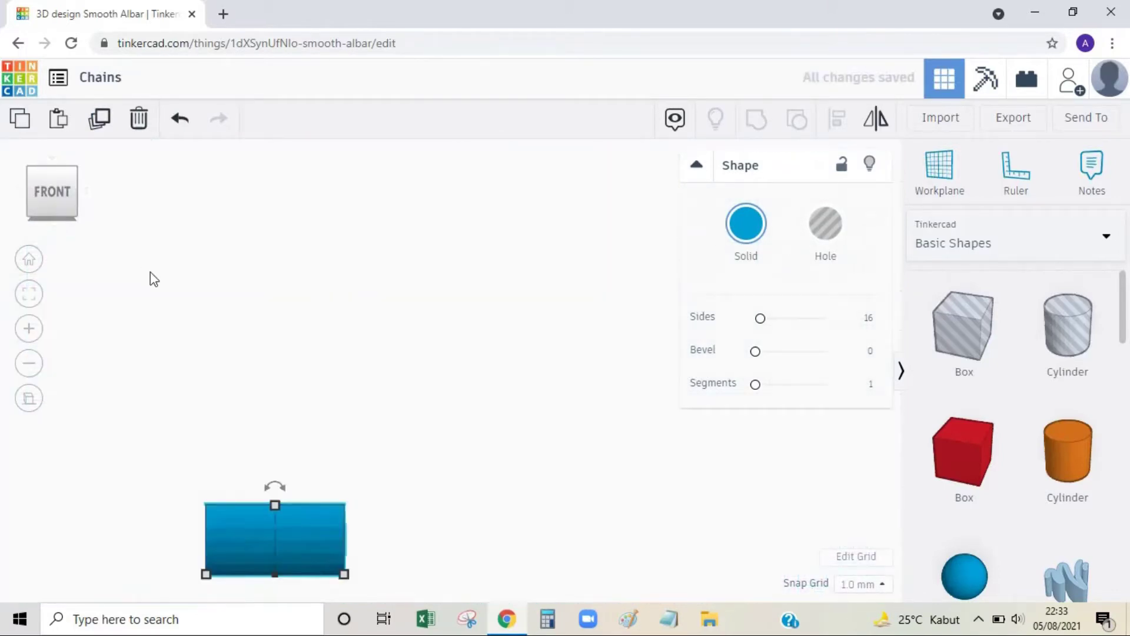
{"action": "left_click_drag", "start_coordinate": [421, 523], "coordinate": [366, 482]}
{"action": "left_click", "coordinate": [166, 267]}
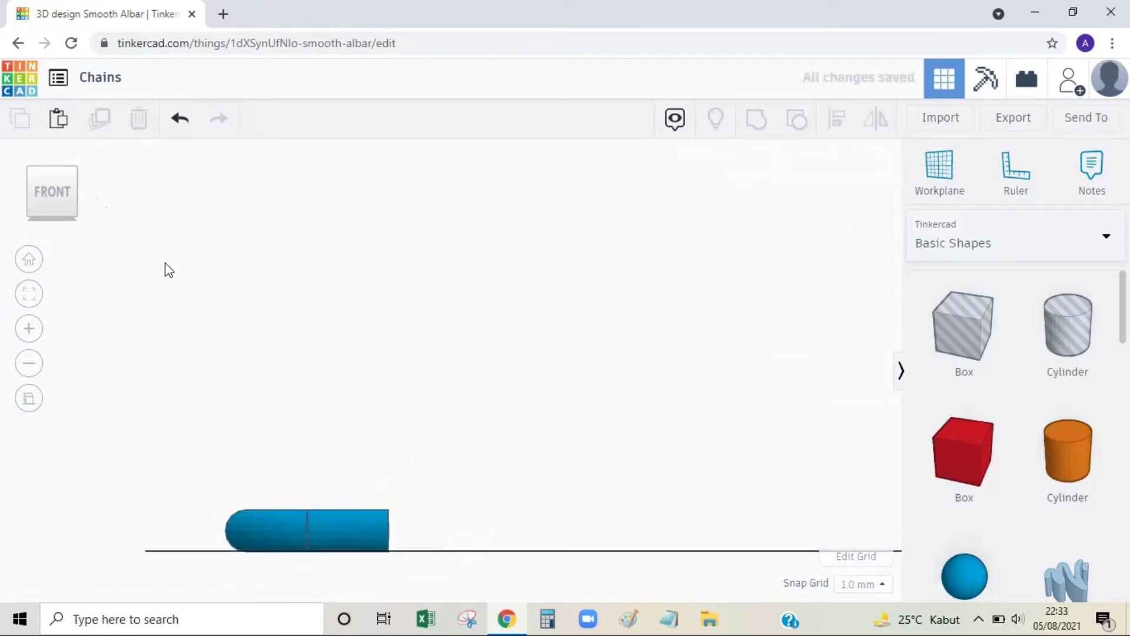
{"action": "left_click", "coordinate": [56, 159]}
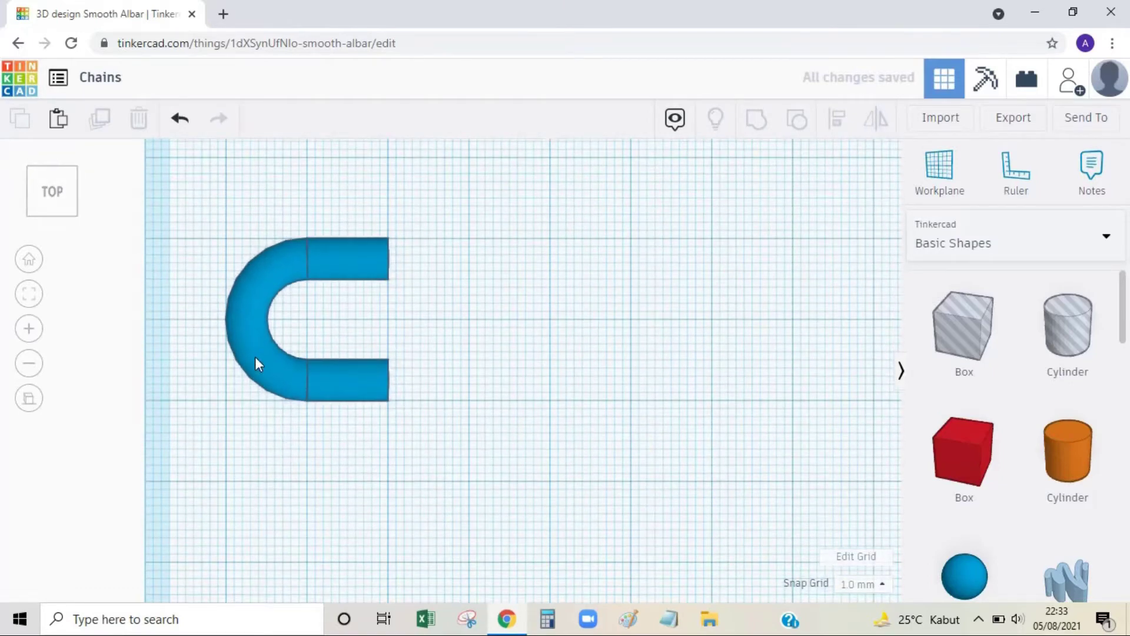
{"action": "left_click", "coordinate": [255, 356]}
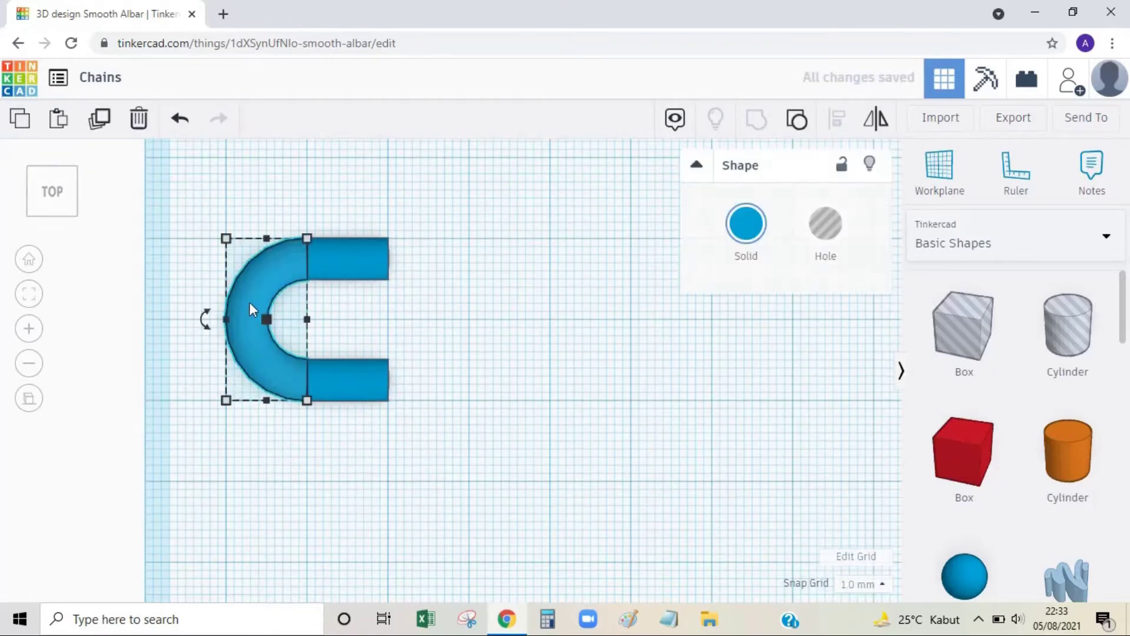
{"action": "left_click", "coordinate": [101, 124]}
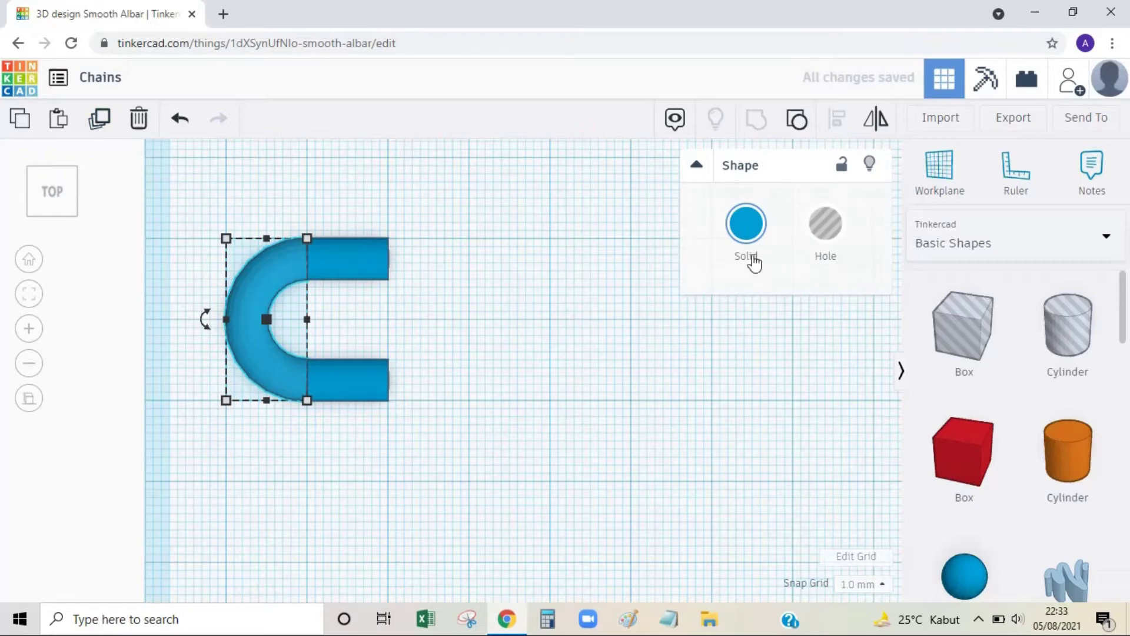
{"action": "left_click", "coordinate": [861, 133]}
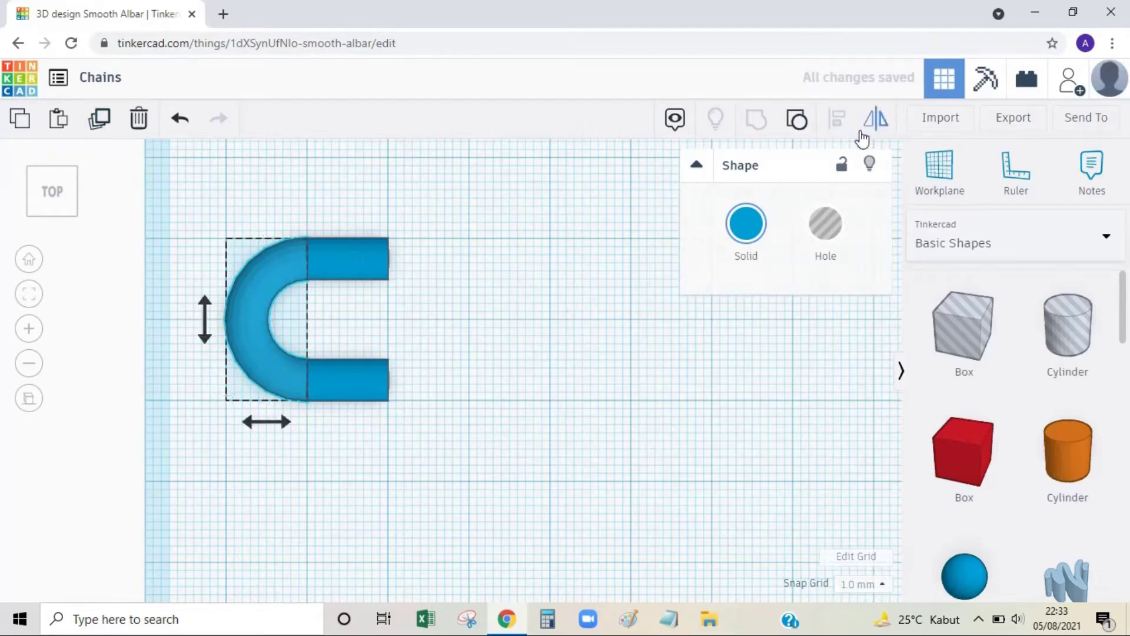
{"action": "left_click", "coordinate": [274, 426]}
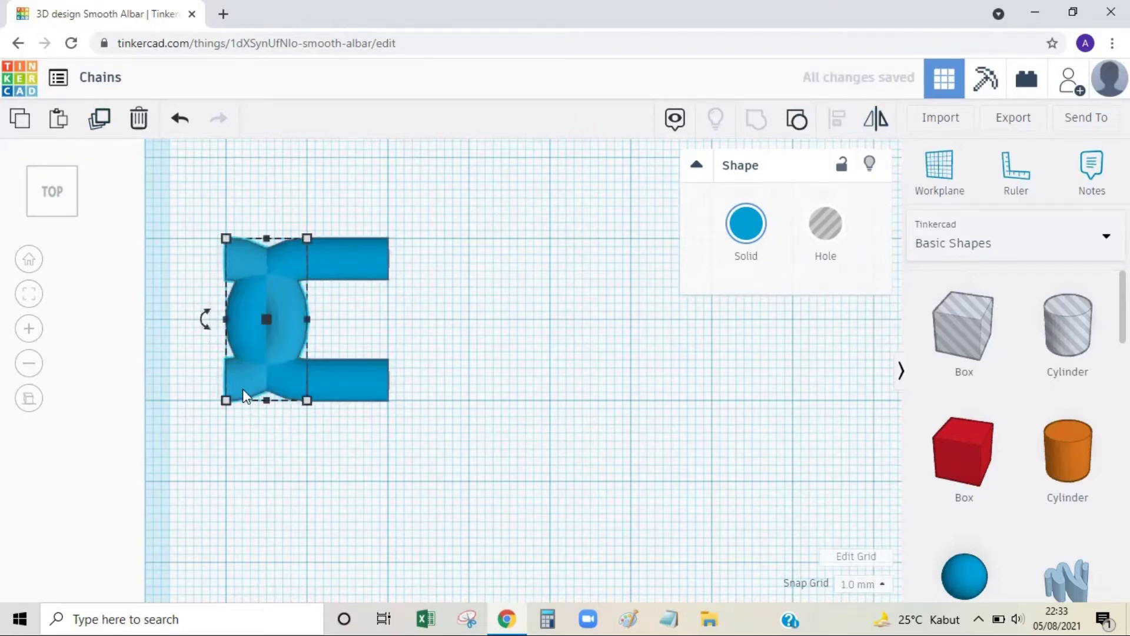
Move the mirrored half ring 20 mm to the open ends of the cylinders so that it closes the link
{"action": "left_click_drag", "start_coordinate": [242, 393], "coordinate": [411, 452], "text": "shift"}
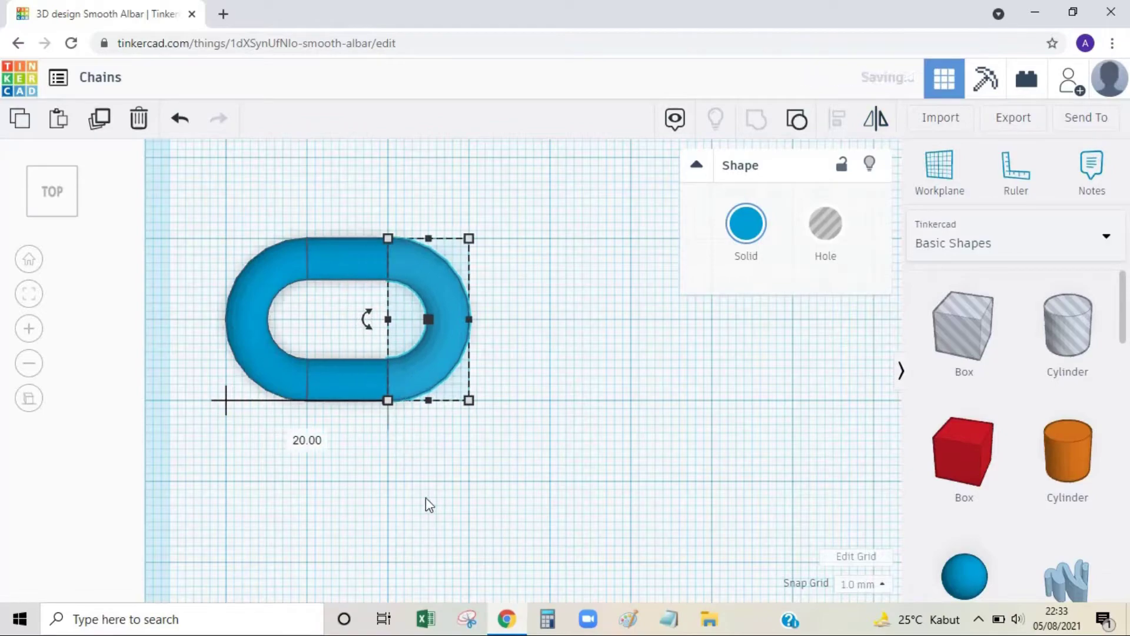
{"action": "left_click", "coordinate": [389, 494]}
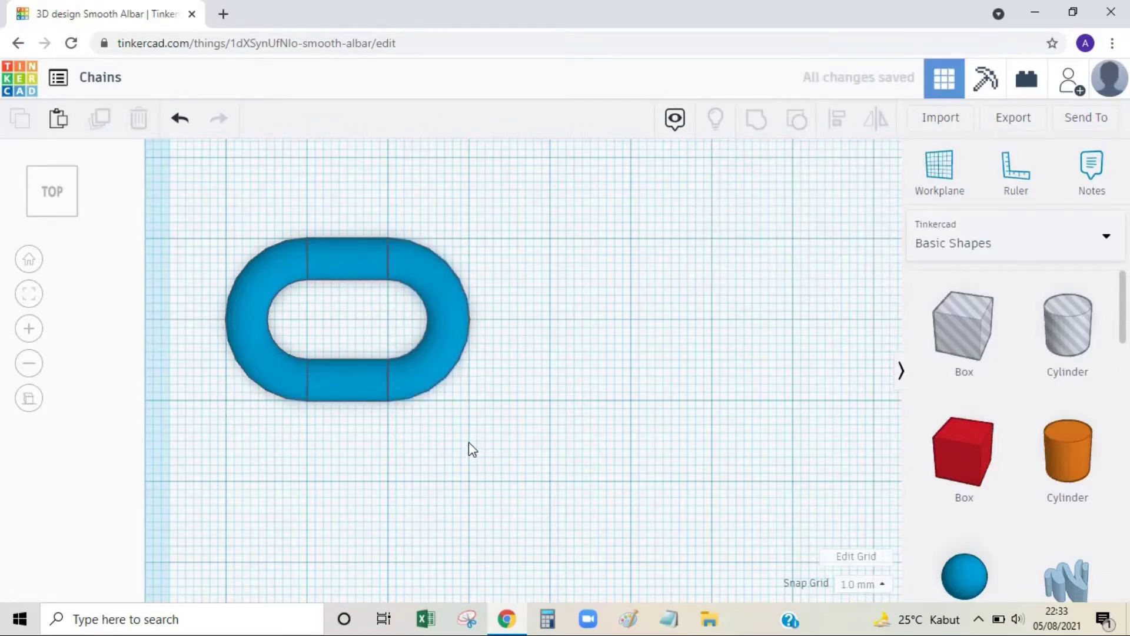
{"action": "mouse_move", "coordinate": [469, 443]}
{"action": "right_mouse_down"}
{"action": "mouse_move", "coordinate": [388, 368]}
{"action": "mouse_move", "coordinate": [373, 338]}
{"action": "mouse_move", "coordinate": [412, 381]}
{"action": "mouse_move", "coordinate": [477, 422]}
{"action": "mouse_move", "coordinate": [464, 424]}
{"action": "right_mouse_up"}
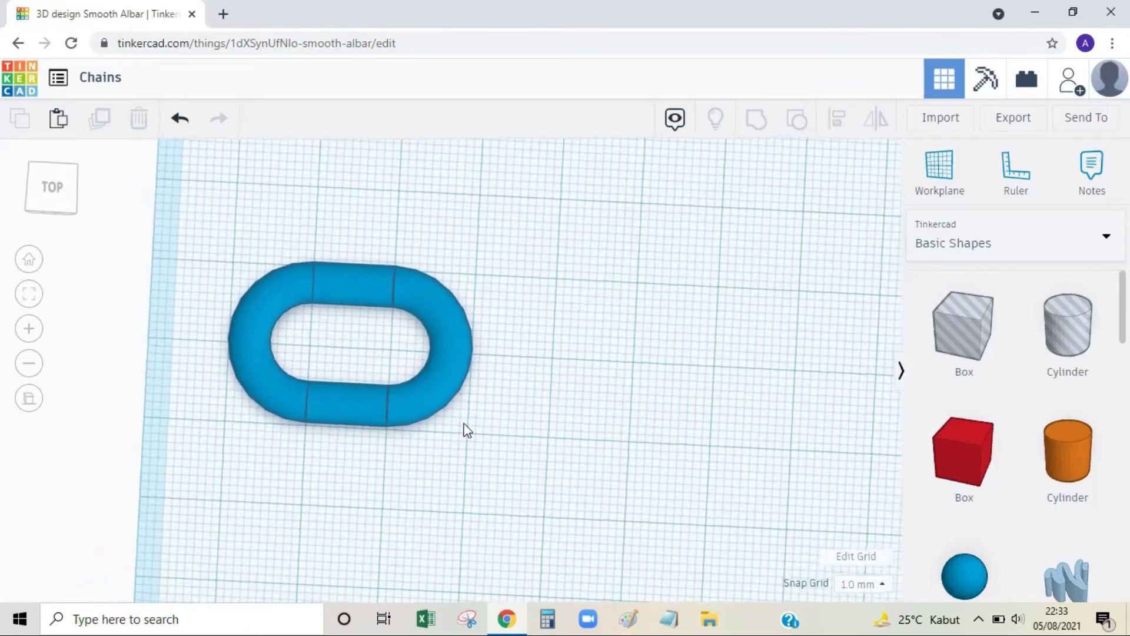
Group both half rings and both cylinders into a single link shape
{"action": "left_click", "coordinate": [61, 197]}
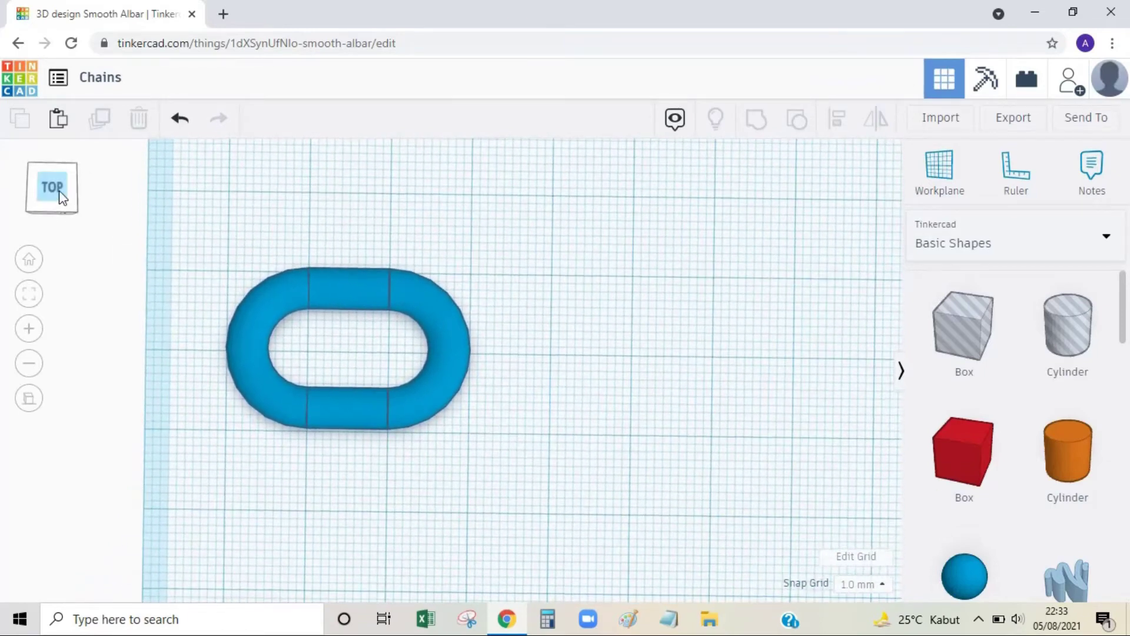
{"action": "left_click_drag", "start_coordinate": [512, 446], "coordinate": [210, 217]}
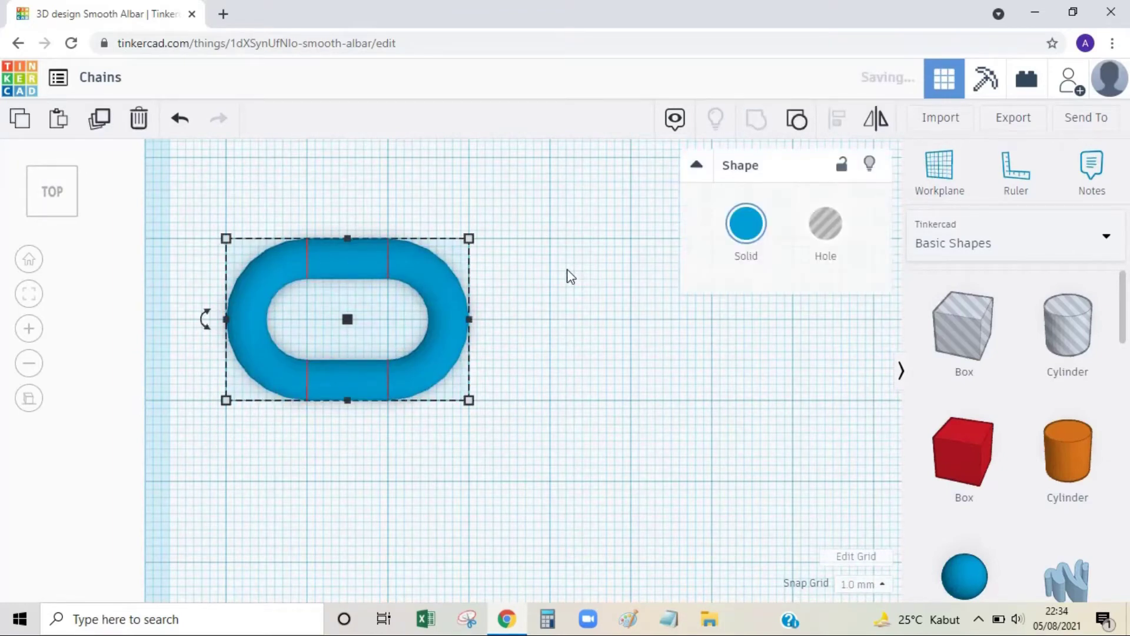
{"action": "left_click", "coordinate": [571, 398]}
{"action": "right_click_drag", "start_coordinate": [475, 365], "coordinate": [143, 174]}
{"action": "left_click", "coordinate": [59, 185]}
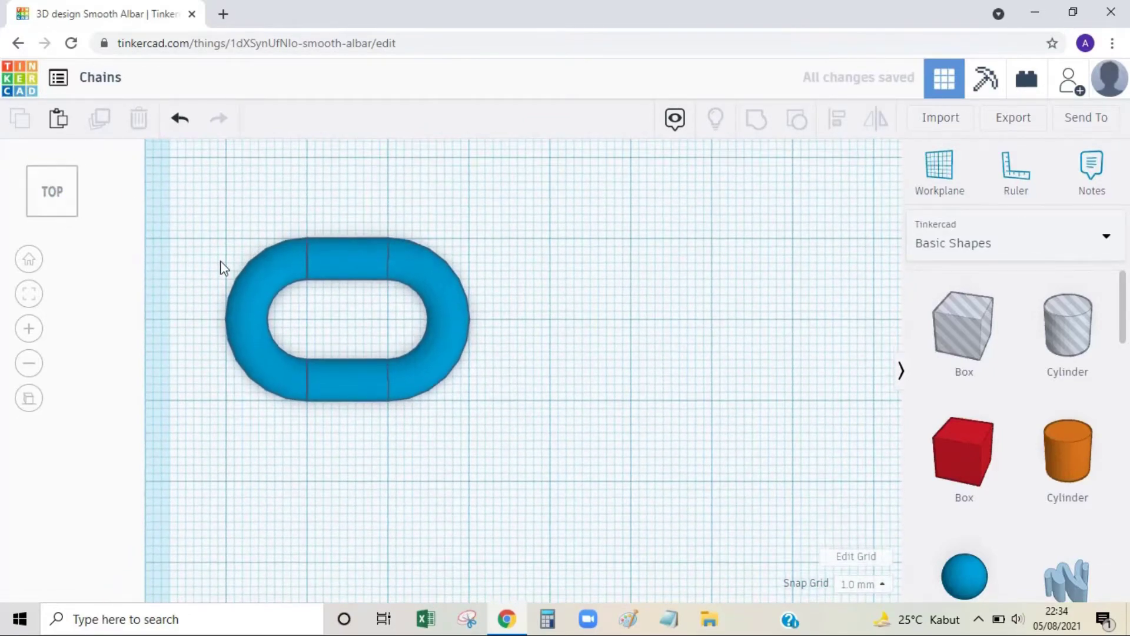
Duplicate the grouped link and shift the copy 13 mm lengthwise so that it overlaps the original's end
{"action": "left_click", "coordinate": [273, 285]}
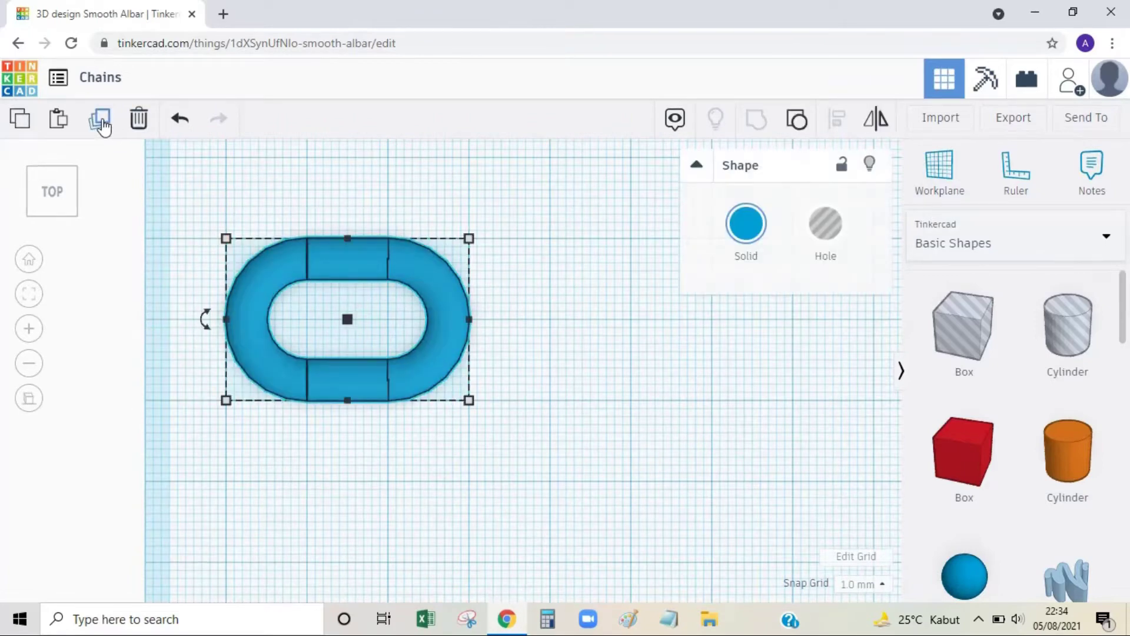
{"action": "left_click", "coordinate": [101, 124]}
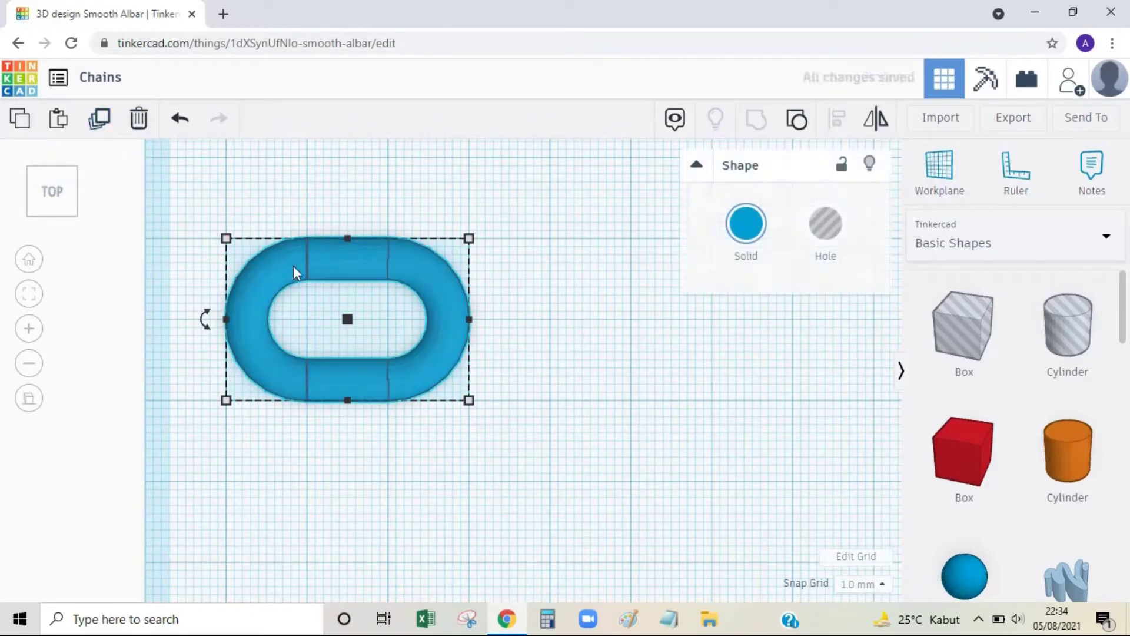
{"action": "left_click_drag", "start_coordinate": [377, 280], "coordinate": [481, 317]}
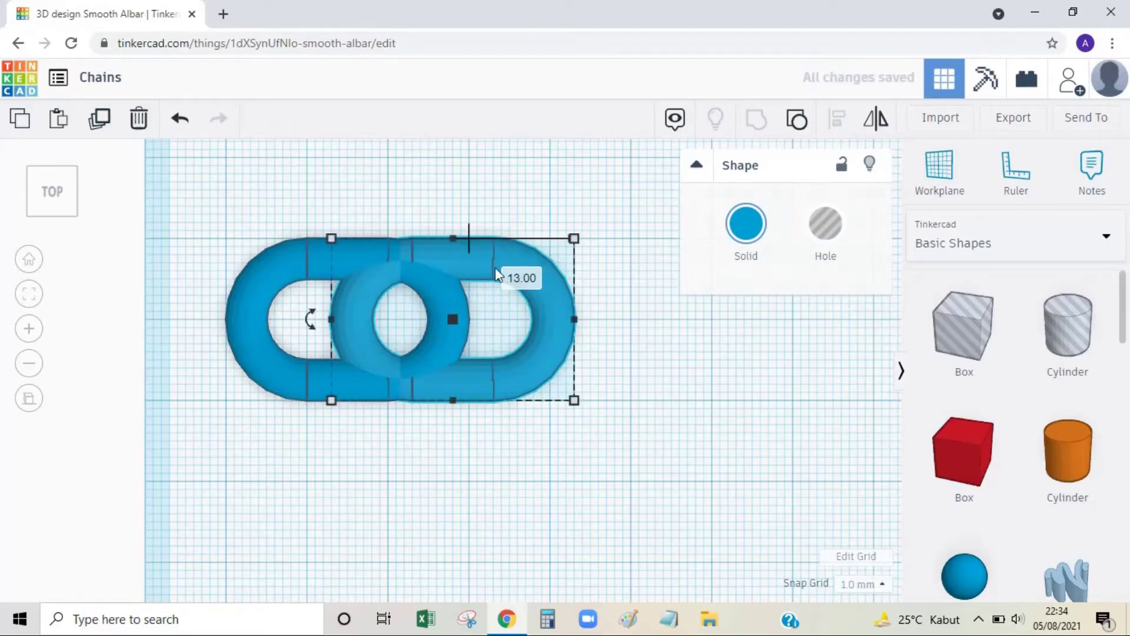
Rotate the copied link 90° about its long axis so that it stands upright
{"action": "left_click", "coordinate": [31, 214]}
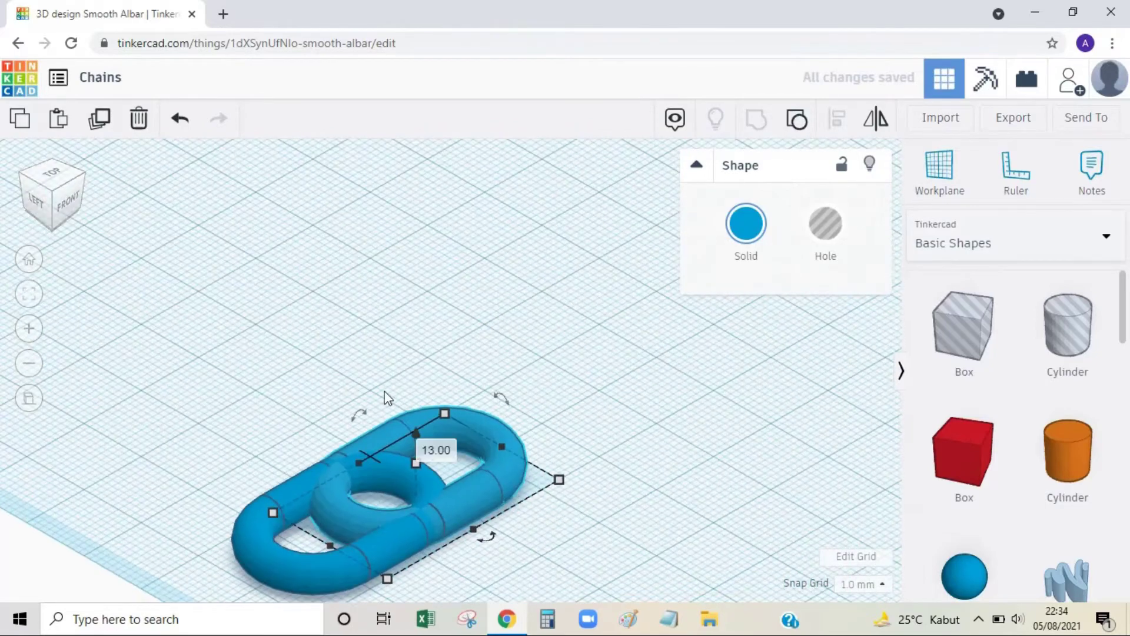
{"action": "mouse_move", "coordinate": [505, 399]}
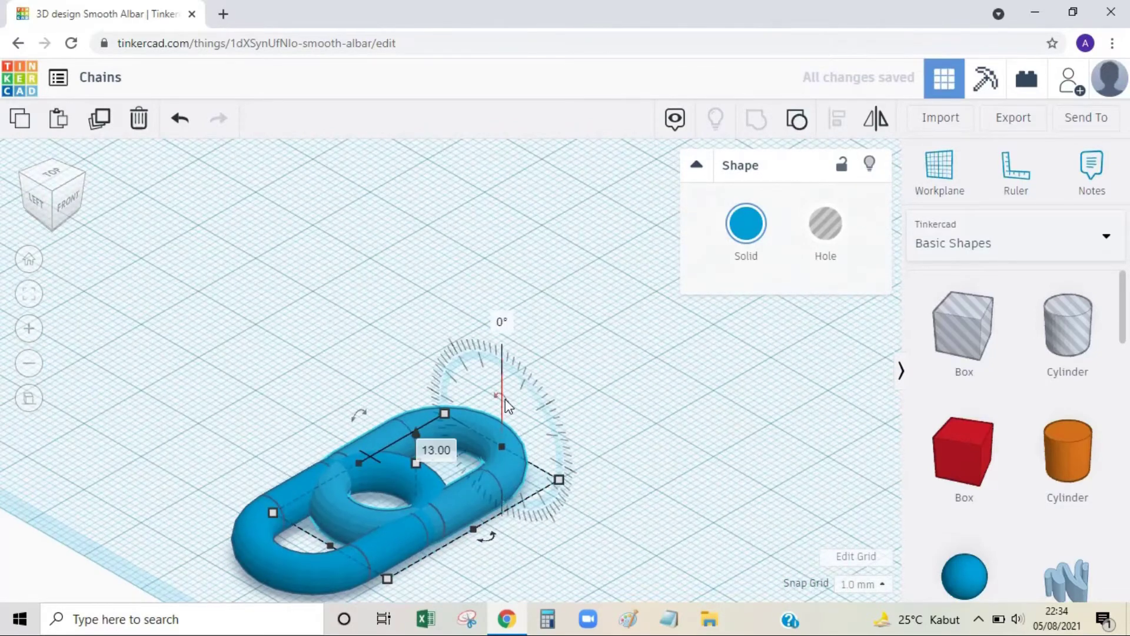
{"action": "left_click", "coordinate": [503, 322]}
{"action": "type", "text": "90"}
{"action": "key", "text": "Return"}
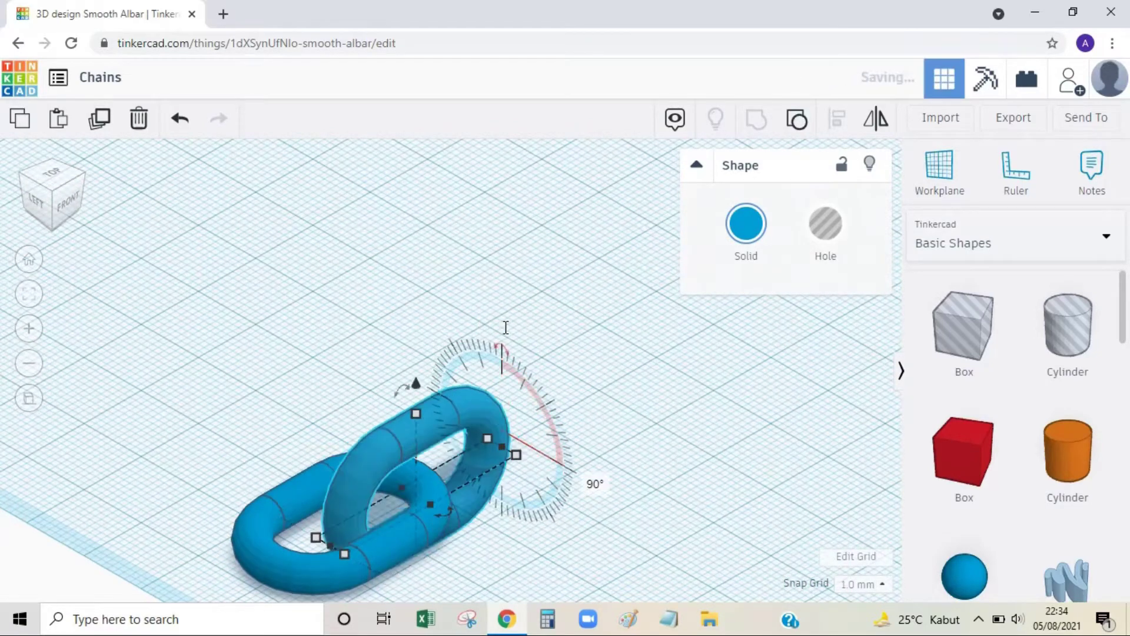
Shift the upright link slightly further along the chain, away from the flat link
{"action": "left_click", "coordinate": [72, 204]}
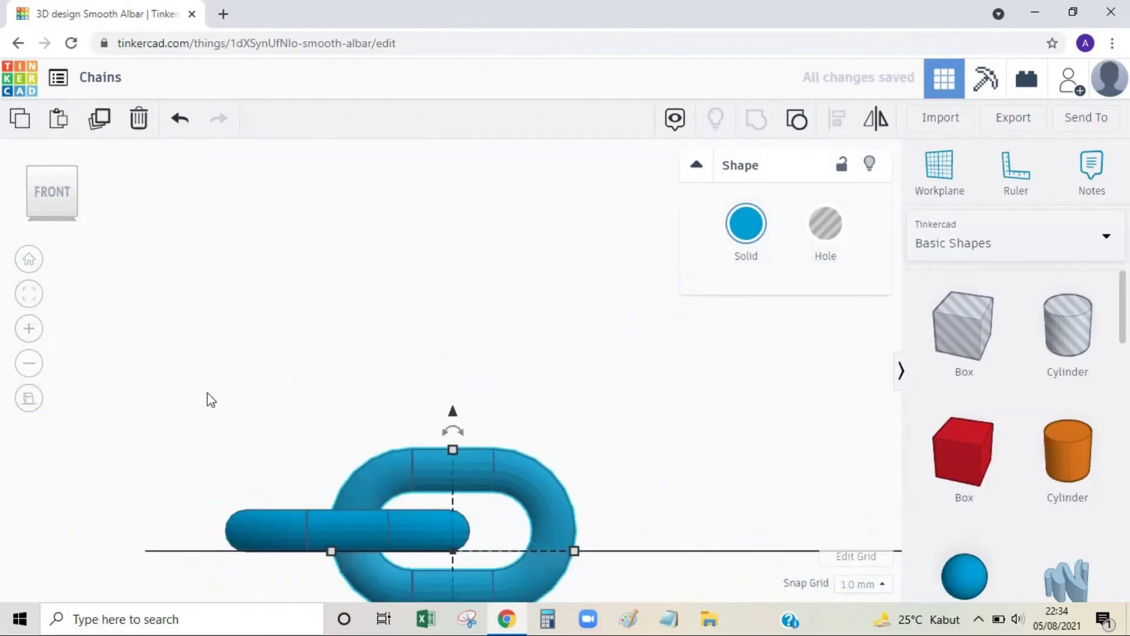
{"action": "left_click_drag", "start_coordinate": [556, 509], "coordinate": [585, 513]}
{"action": "left_click", "coordinate": [633, 478]}
Raise both links together so that the upright link lies entirely above the workplane
{"action": "scroll", "coordinate": [636, 480], "scroll_direction": "down", "scroll_amount": 1}
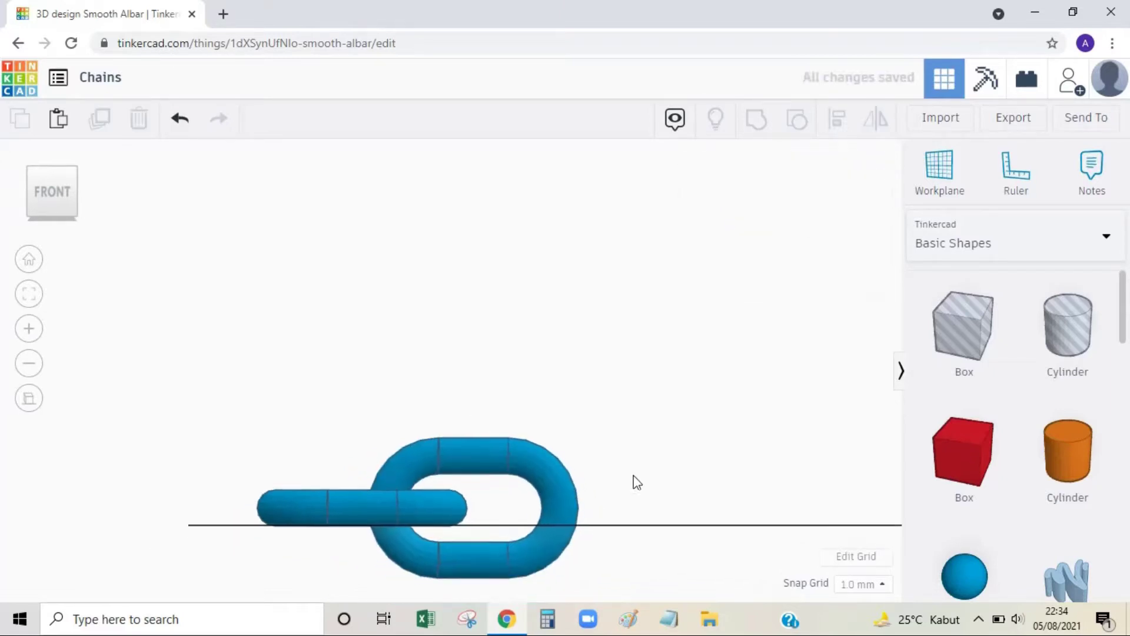
{"action": "left_click_drag", "start_coordinate": [617, 567], "coordinate": [247, 333]}
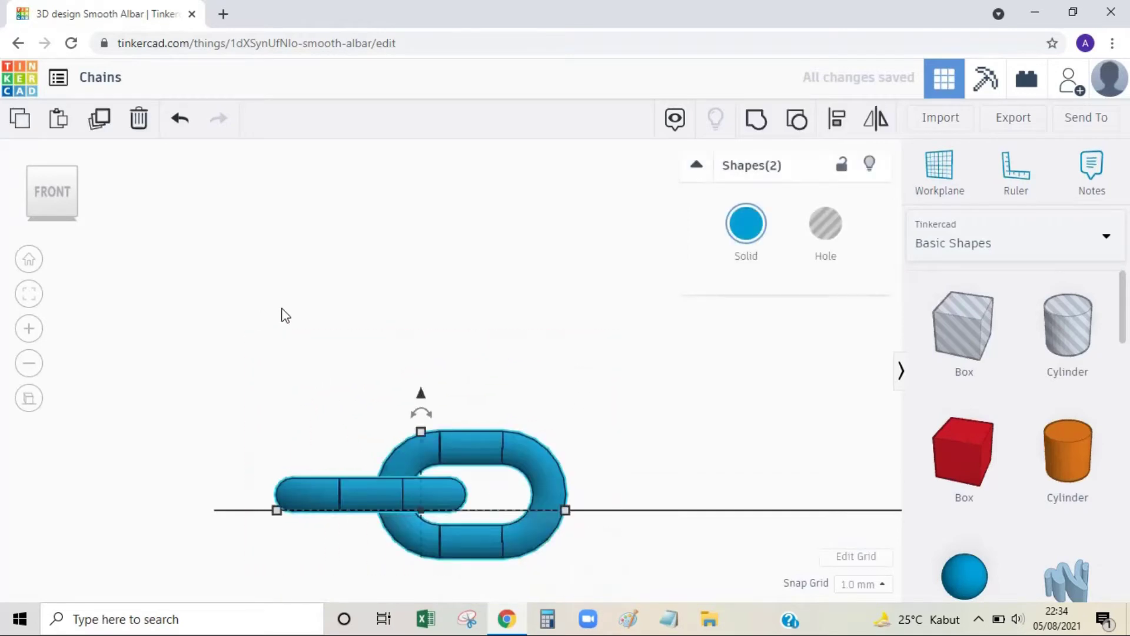
{"action": "left_click_drag", "start_coordinate": [421, 394], "coordinate": [414, 344]}
{"action": "left_click", "coordinate": [356, 330]}
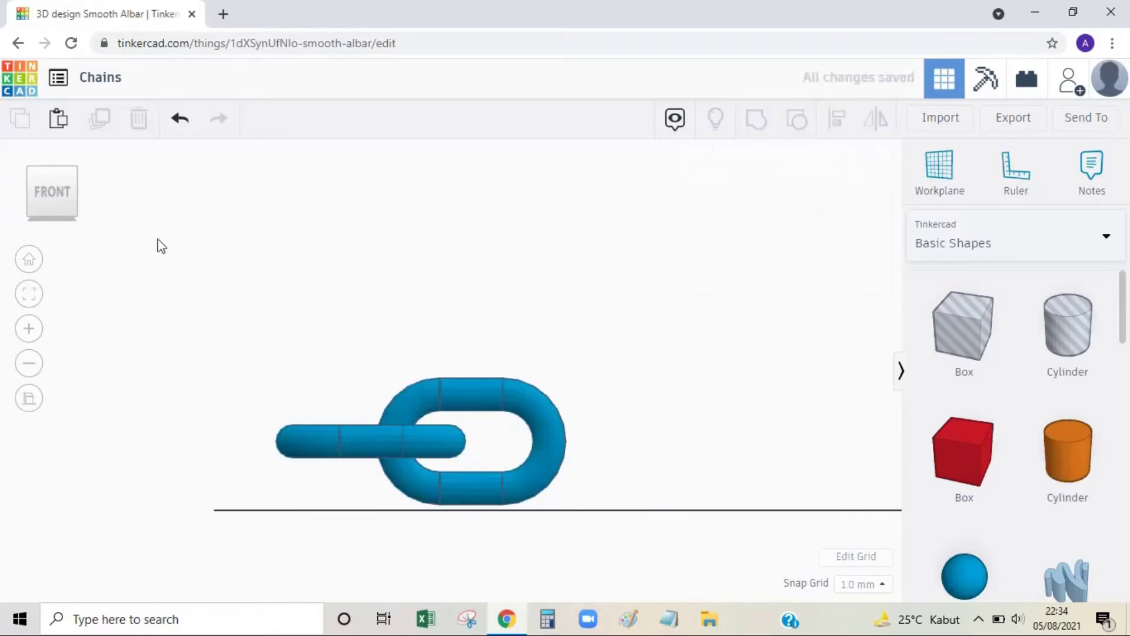
Duplicate the flat link and move the copy 32 mm along the chain to the free end of the upright link
{"action": "left_click", "coordinate": [30, 175]}
{"action": "left_click", "coordinate": [54, 180]}
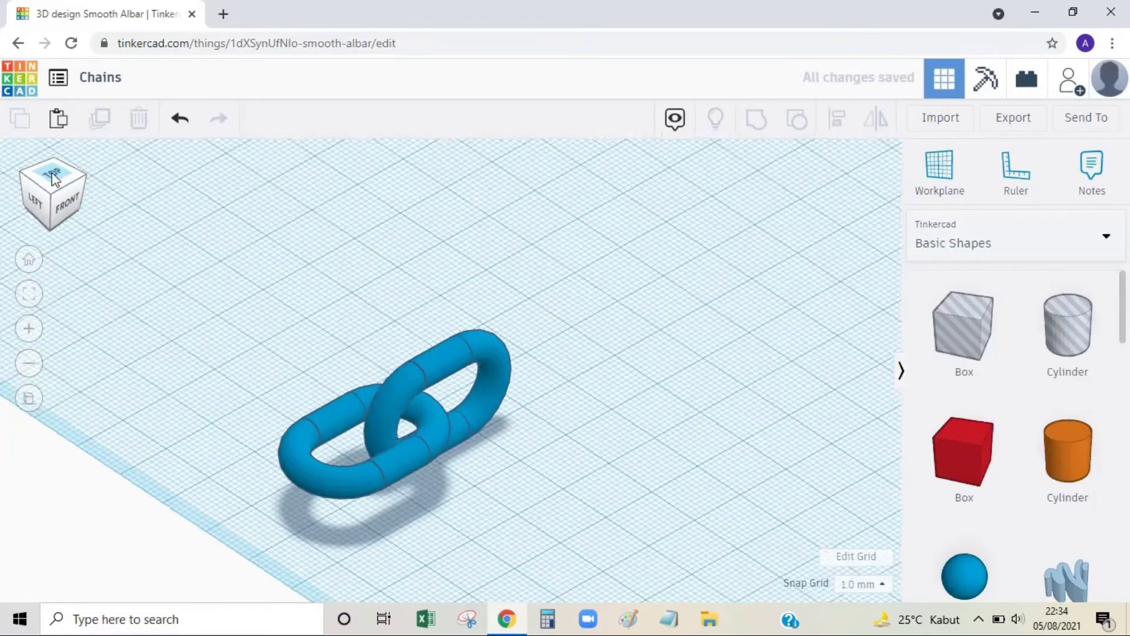
{"action": "left_click", "coordinate": [366, 286]}
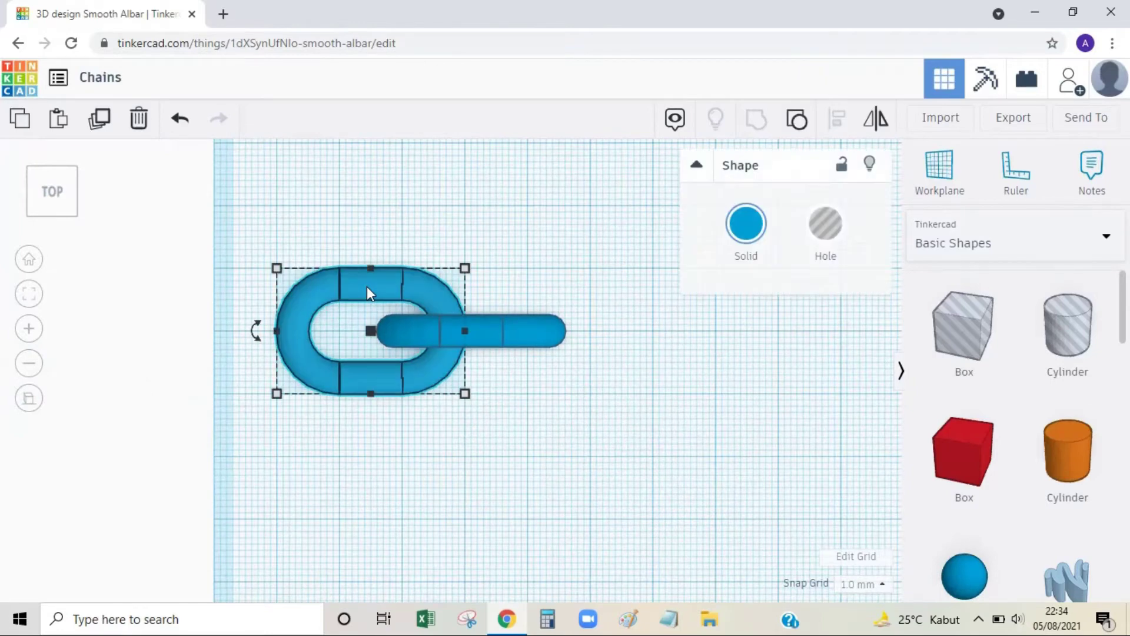
{"action": "left_click", "coordinate": [101, 120]}
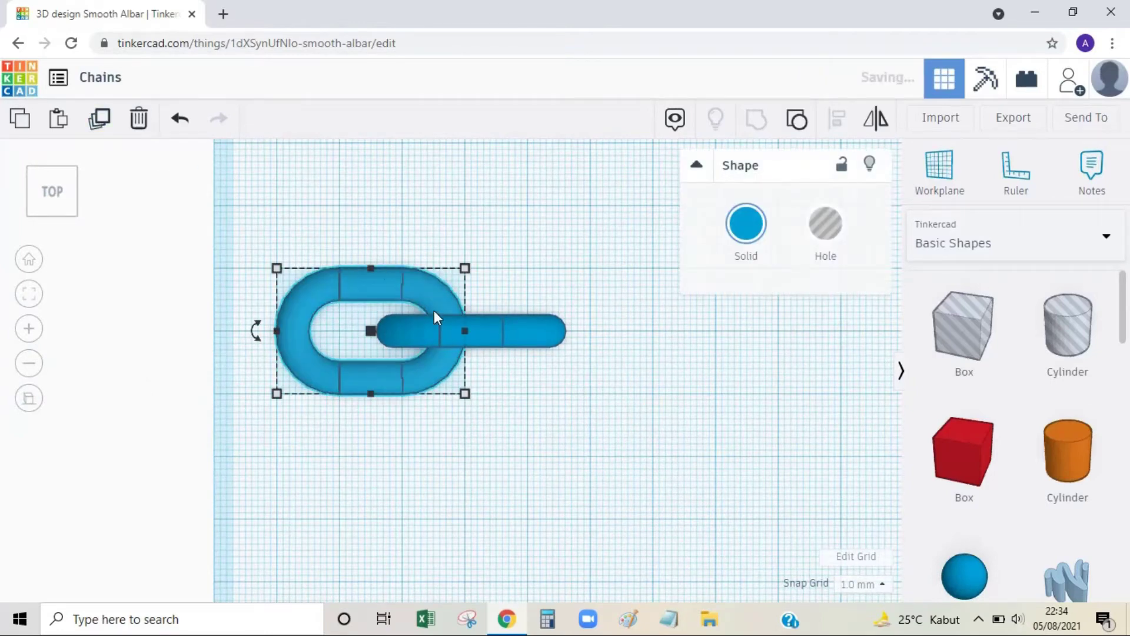
{"action": "left_click_drag", "start_coordinate": [424, 294], "coordinate": [628, 383], "text": "shift"}
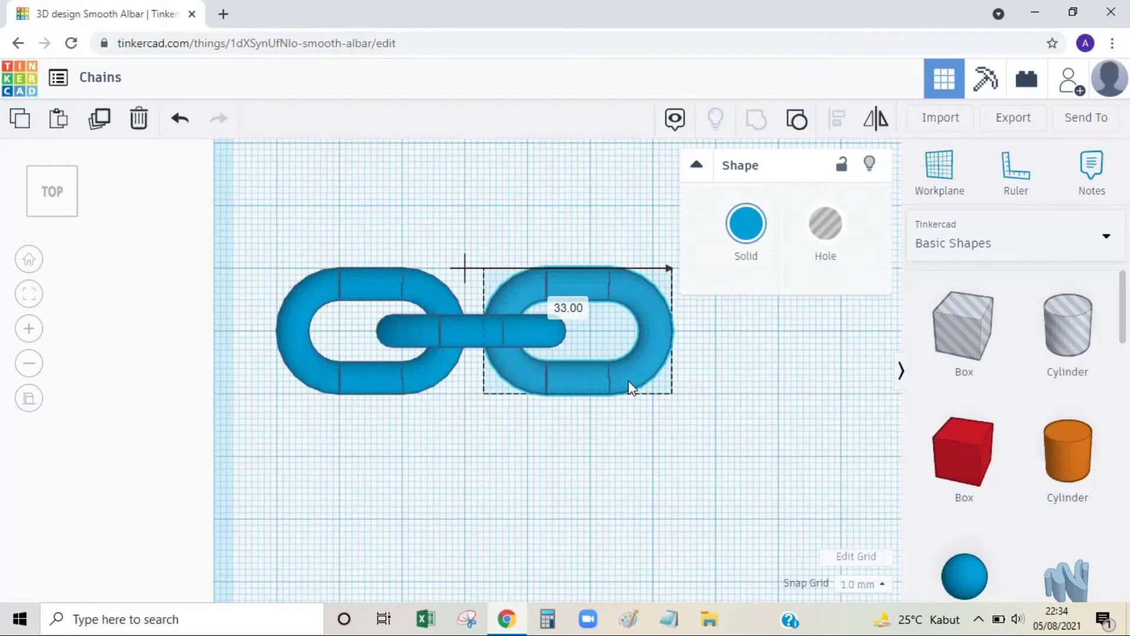
{"action": "left_click_drag", "start_coordinate": [628, 384], "coordinate": [623, 380], "text": "shift"}
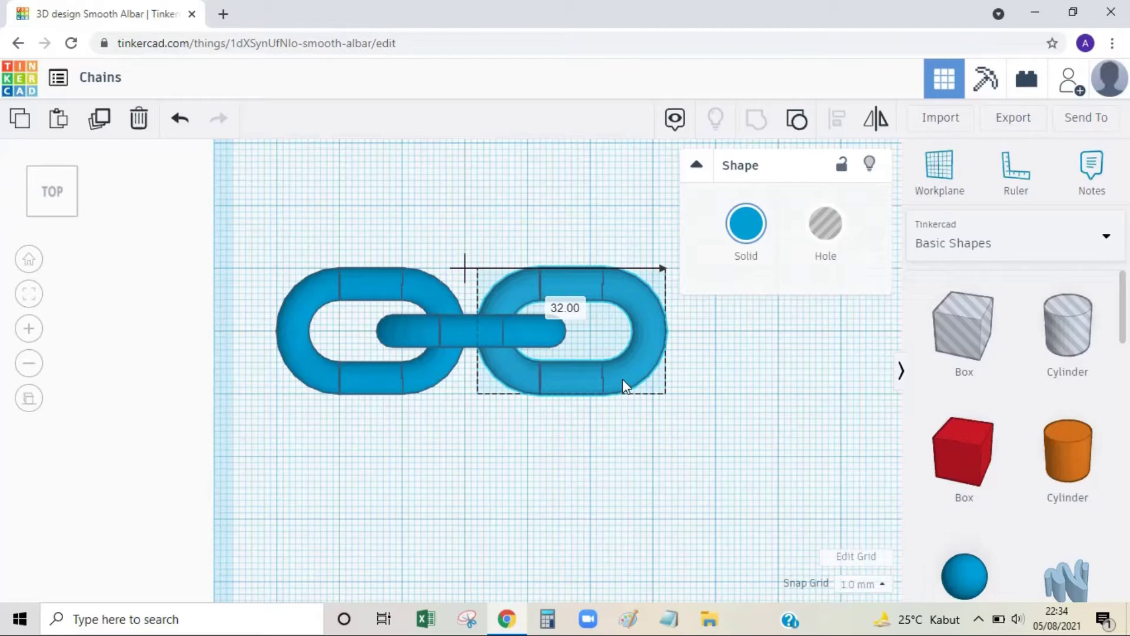
{"action": "left_click_drag", "start_coordinate": [623, 379], "coordinate": [623, 378], "text": "shift"}
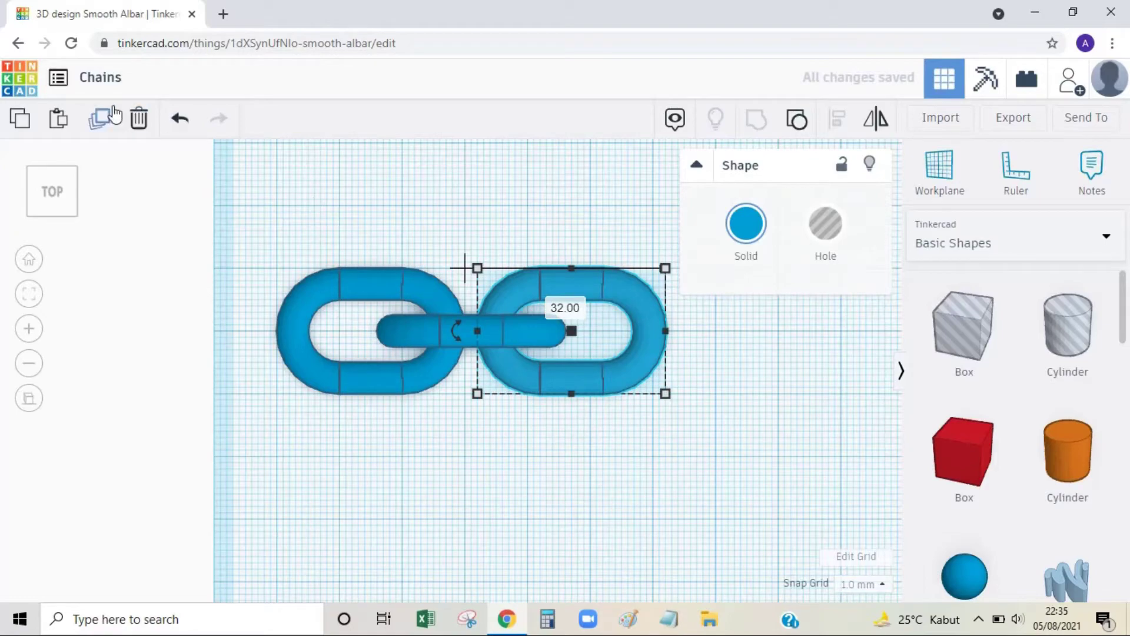
Repeat the duplication of the flat link four times at the same spacing to make a row of six
{"action": "left_click", "coordinate": [100, 119]}
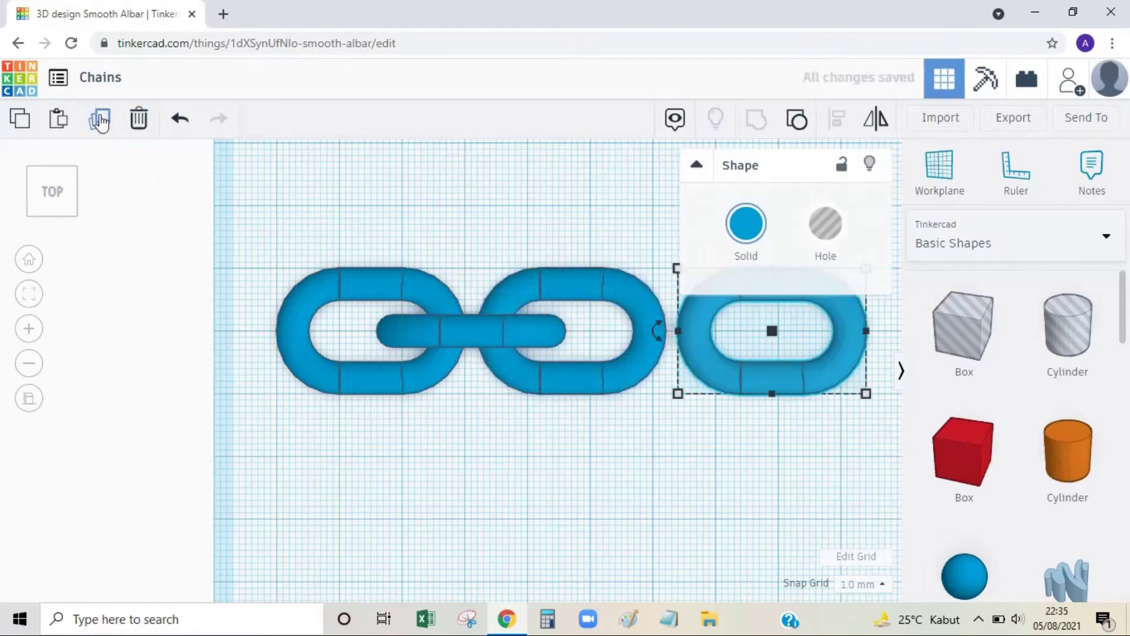
{"action": "left_click", "coordinate": [100, 119]}
{"action": "scroll", "coordinate": [254, 243], "scroll_direction": "down", "scroll_amount": 6}
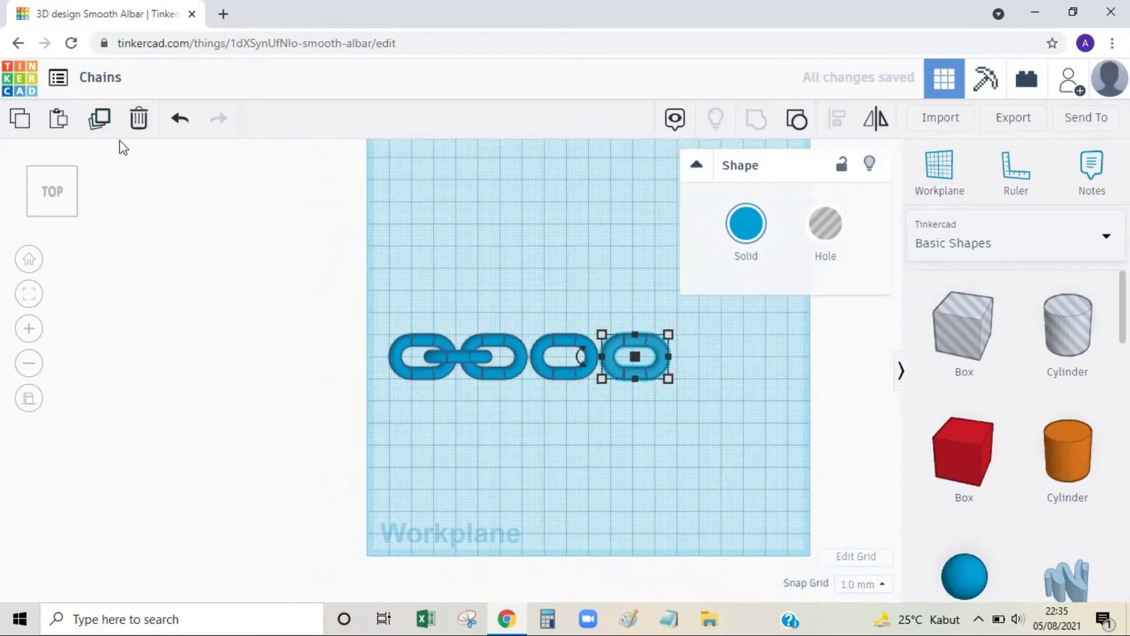
{"action": "left_click", "coordinate": [100, 123]}
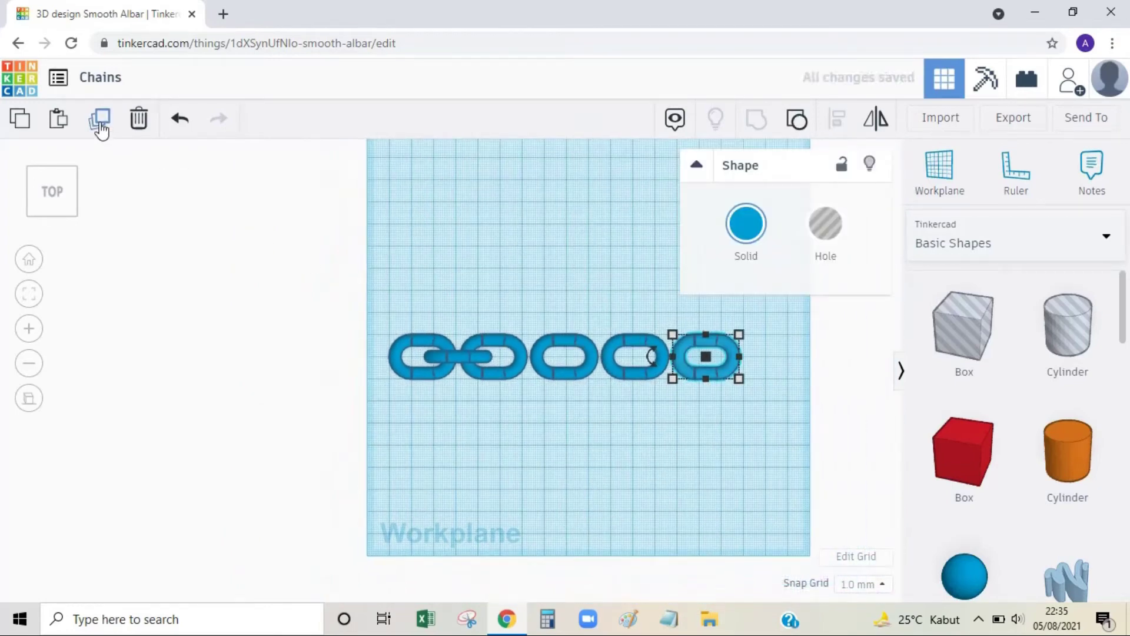
{"action": "left_click", "coordinate": [100, 126]}
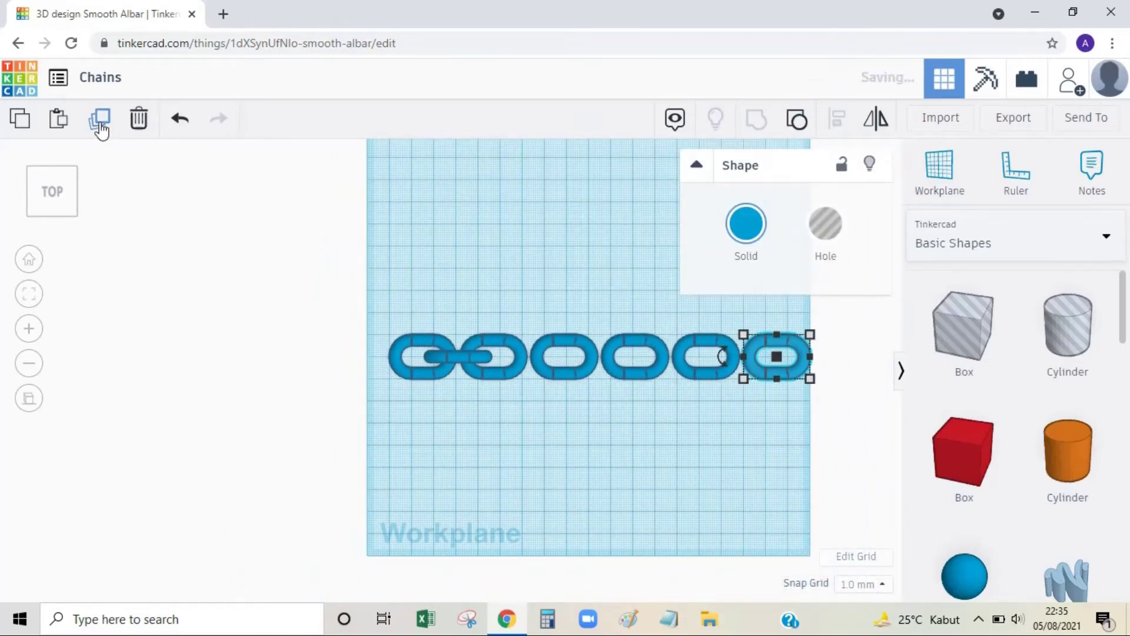
{"action": "left_click", "coordinate": [461, 408]}
Copy the upright link 32 mm along the chain so that it joins the second and third flat links
{"action": "scroll", "coordinate": [472, 387], "scroll_direction": "up", "scroll_amount": 3}
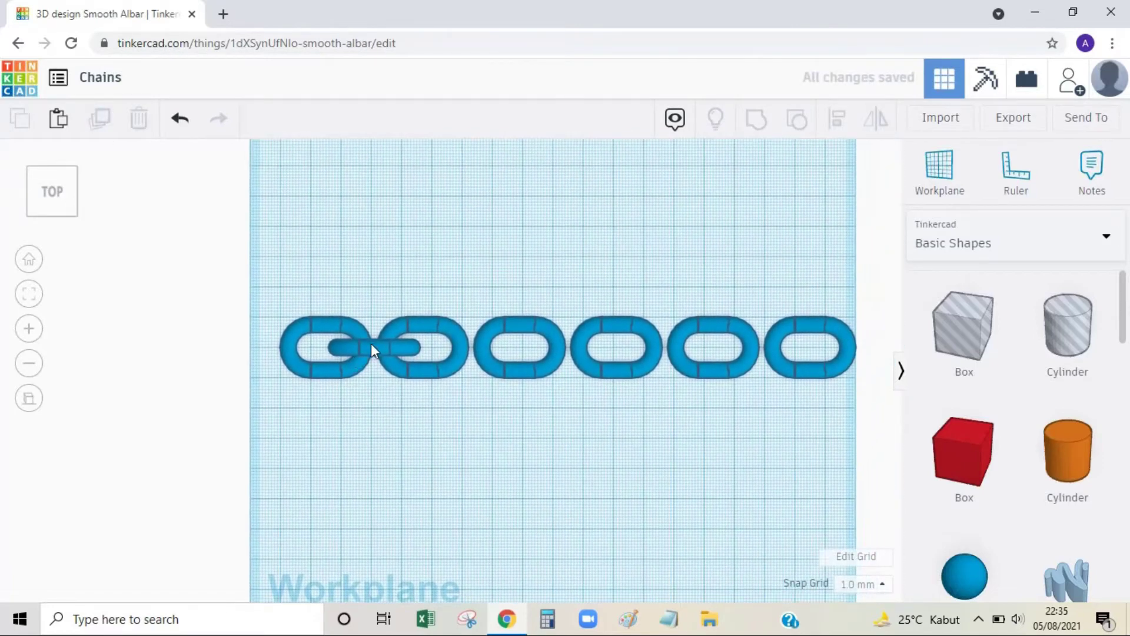
{"action": "scroll", "coordinate": [352, 406], "scroll_direction": "up", "scroll_amount": 1}
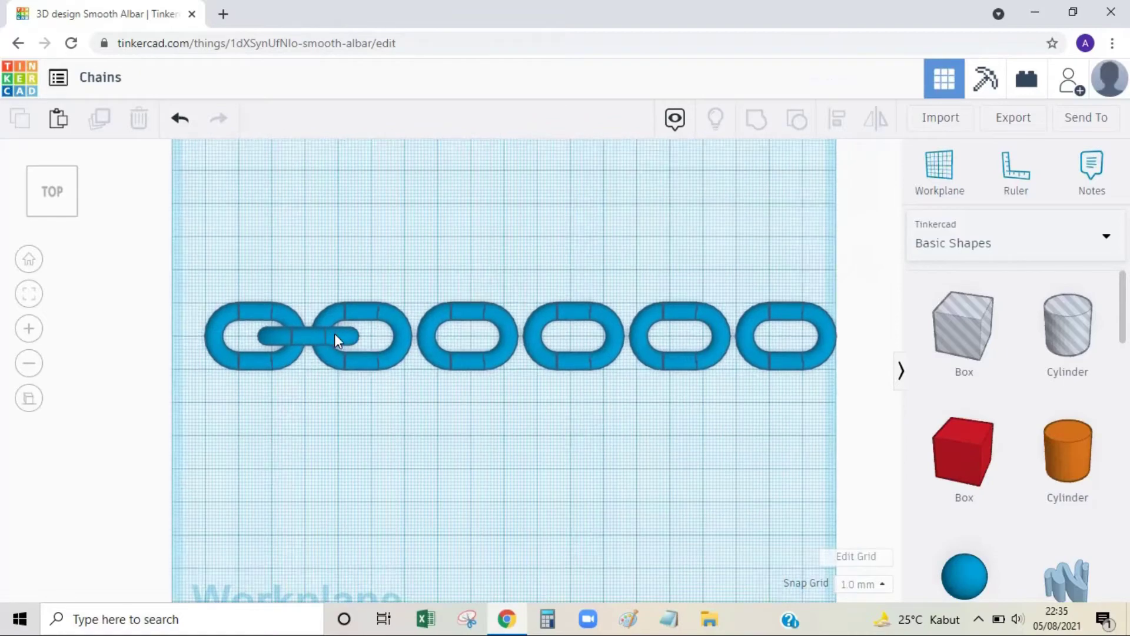
{"action": "scroll", "coordinate": [335, 335], "scroll_direction": "up", "scroll_amount": 1}
{"action": "left_click", "coordinate": [255, 319]}
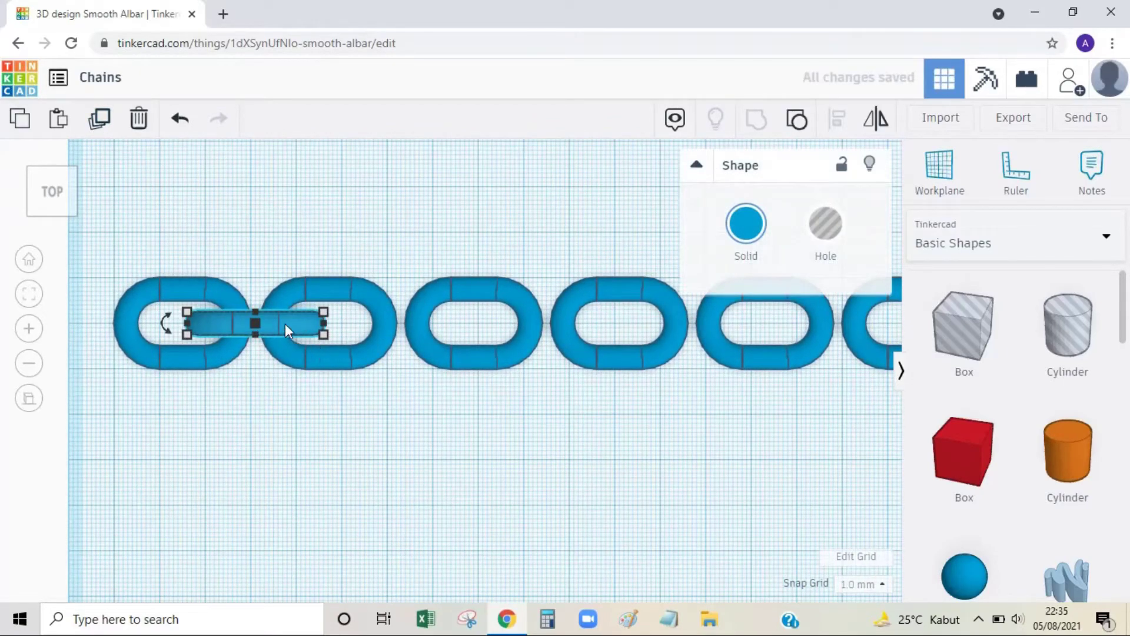
{"action": "left_click_drag", "start_coordinate": [285, 323], "coordinate": [434, 392], "text": "alt+shift"}
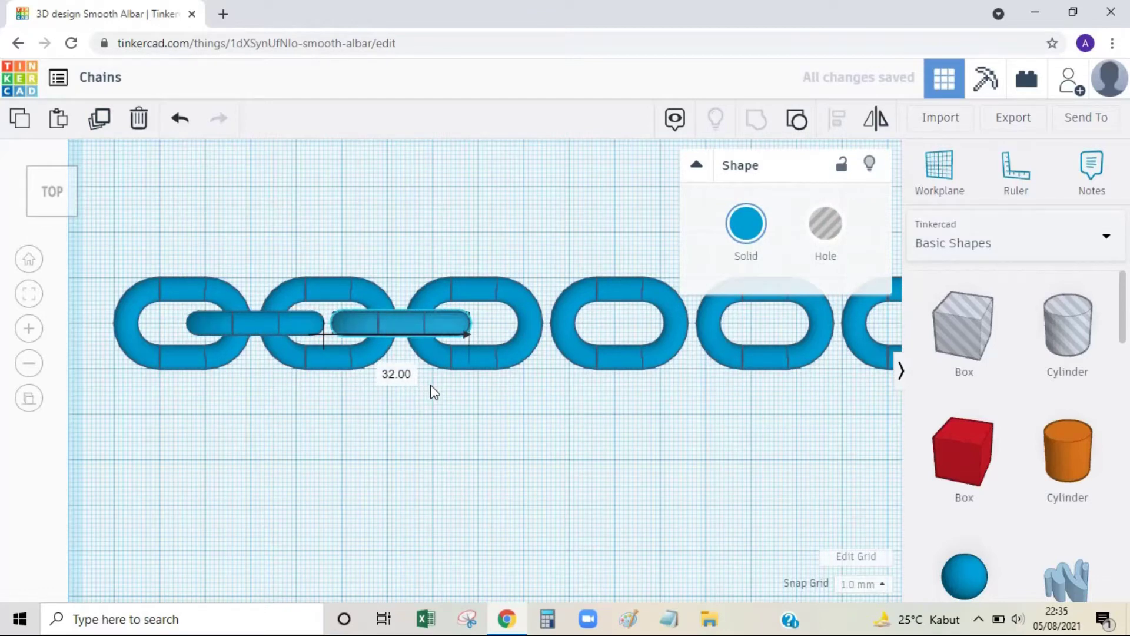
{"action": "left_click_drag", "start_coordinate": [434, 393], "coordinate": [432, 390]}
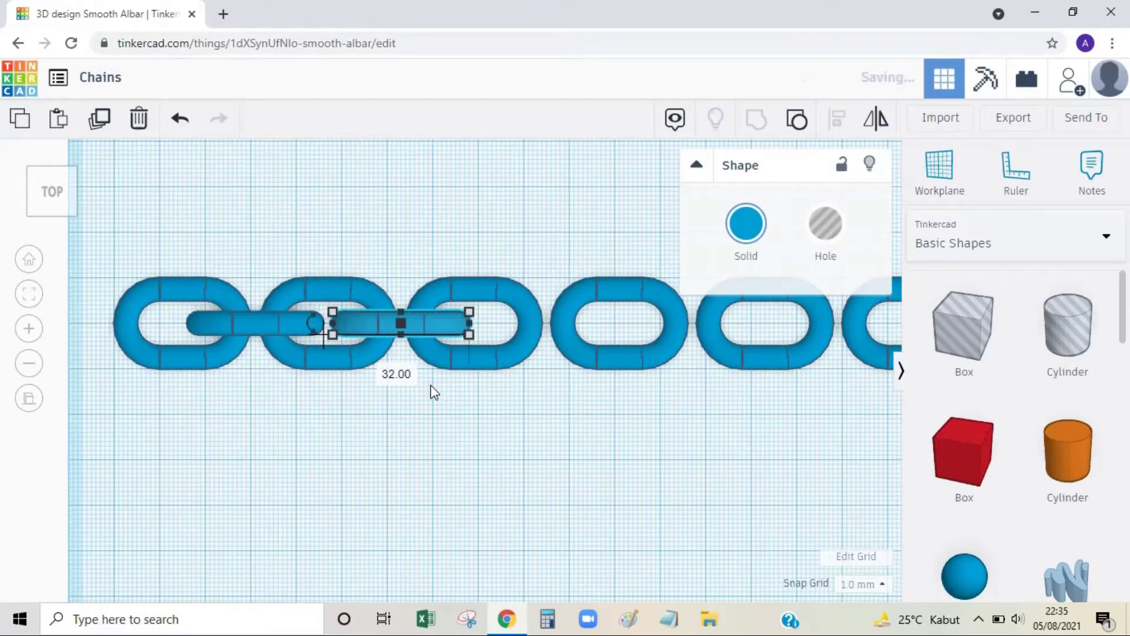
Repeat the upright link's duplication three times at the same spacing to join the remaining flat links
{"action": "left_click", "coordinate": [107, 128]}
{"action": "left_click", "coordinate": [106, 129]}
{"action": "left_click", "coordinate": [107, 129]}
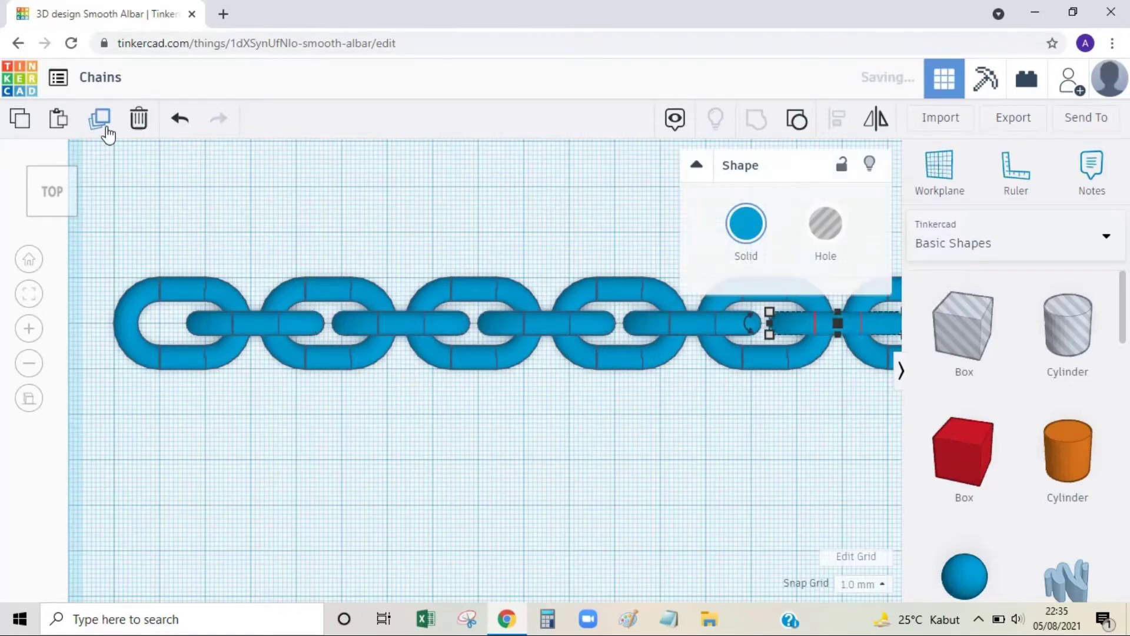
{"action": "left_click", "coordinate": [295, 442]}
{"action": "key", "text": "f"}
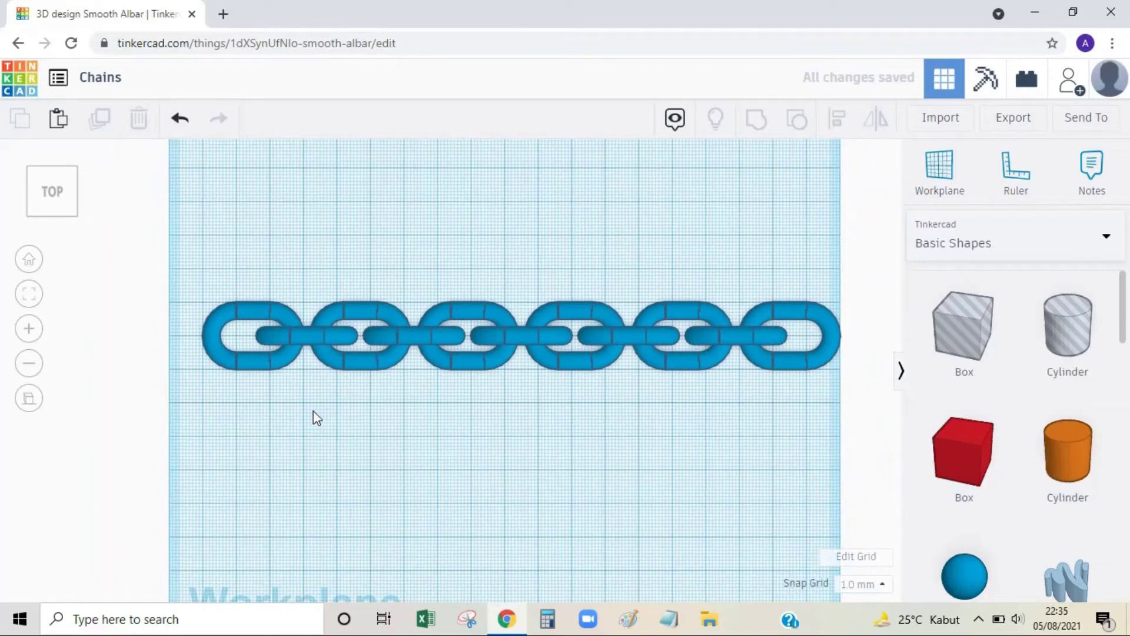
Move all 11 links together 76 mm toward the back edge and 6 mm toward the left edge of the workplane
{"action": "scroll", "coordinate": [697, 493], "scroll_direction": "down", "scroll_amount": 2}
{"action": "left_click_drag", "start_coordinate": [767, 410], "coordinate": [242, 236]}
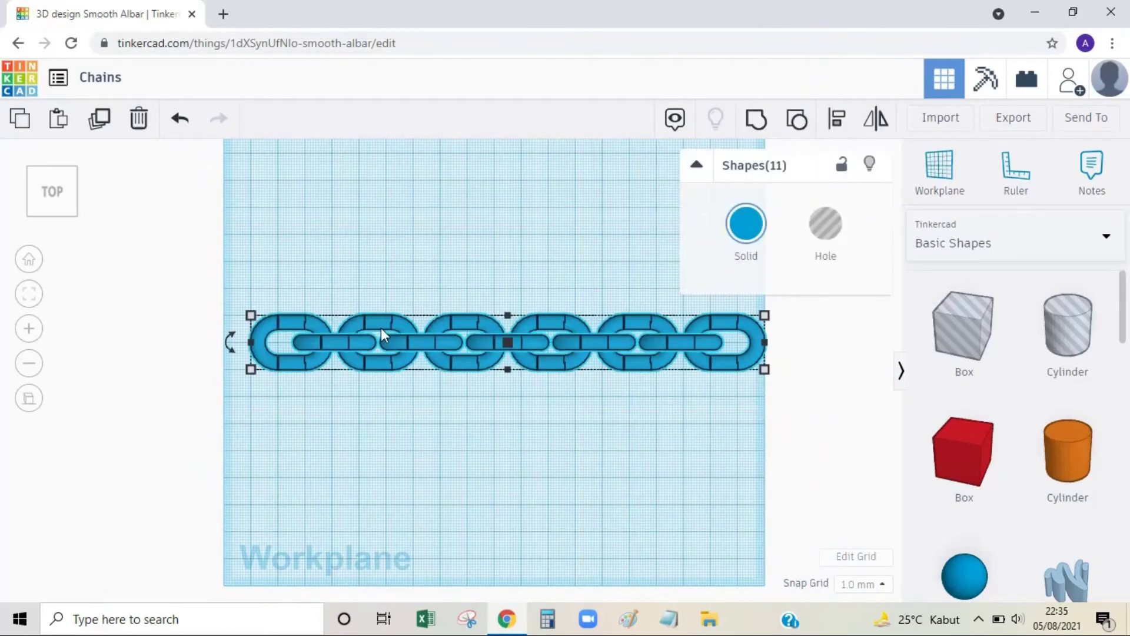
{"action": "scroll", "coordinate": [382, 334], "scroll_direction": "down", "scroll_amount": 1}
{"action": "left_click_drag", "start_coordinate": [458, 333], "coordinate": [447, 168]}
{"action": "scroll", "coordinate": [480, 215], "scroll_direction": "down", "scroll_amount": 1}
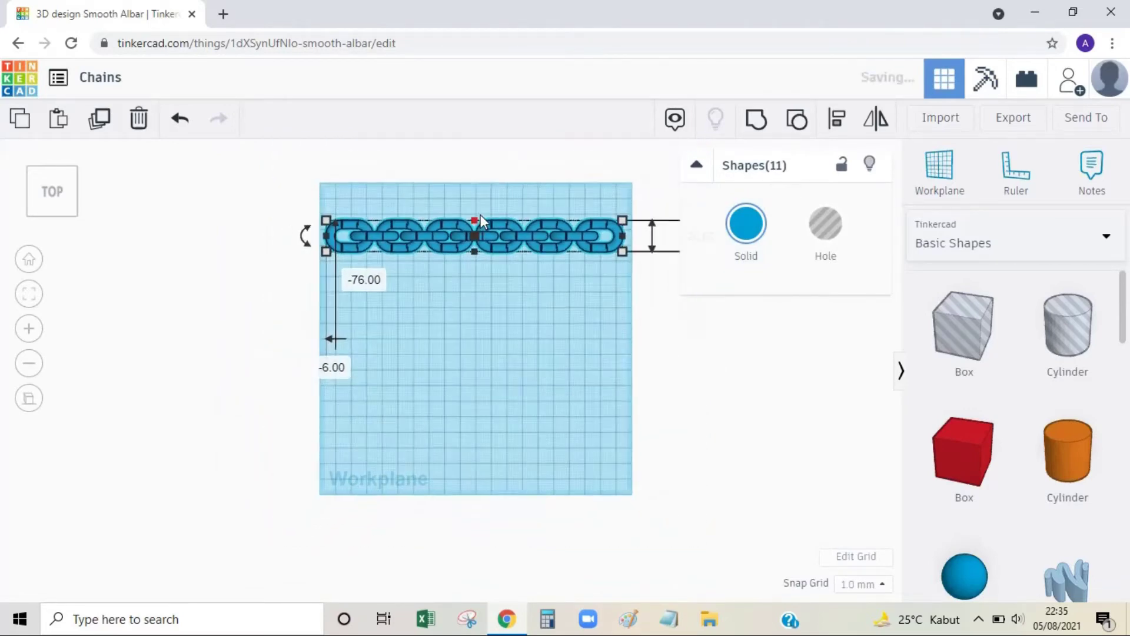
Move the whole row of 11 links slightly closer to the back edge of the workplane
{"action": "middle_click_drag", "start_coordinate": [491, 222], "coordinate": [459, 316]}
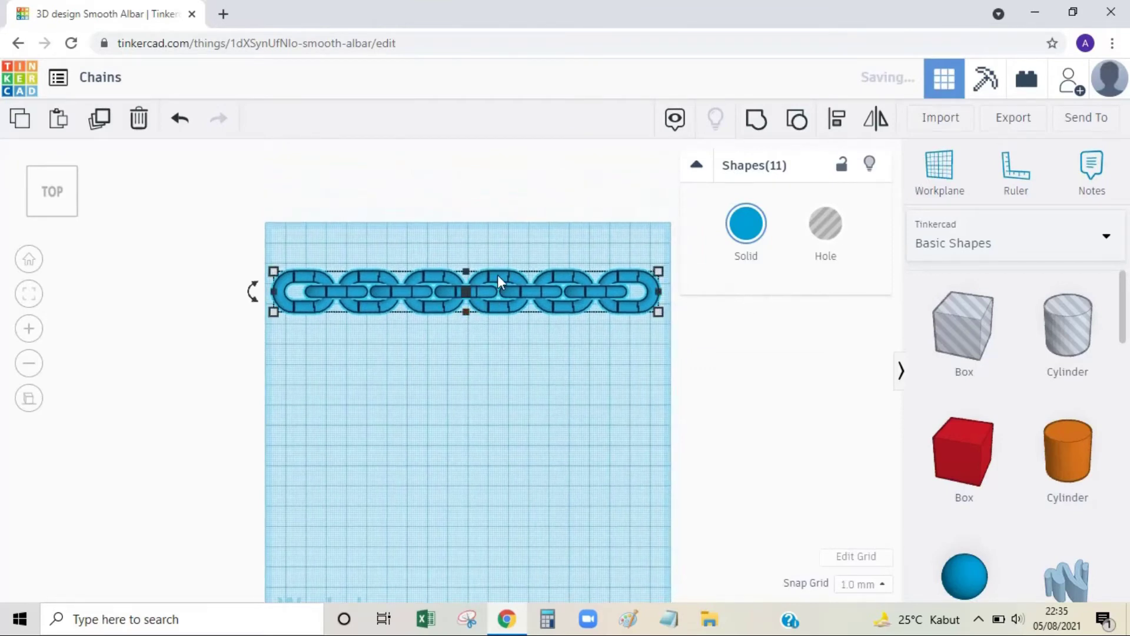
{"action": "left_click_drag", "start_coordinate": [497, 274], "coordinate": [497, 260]}
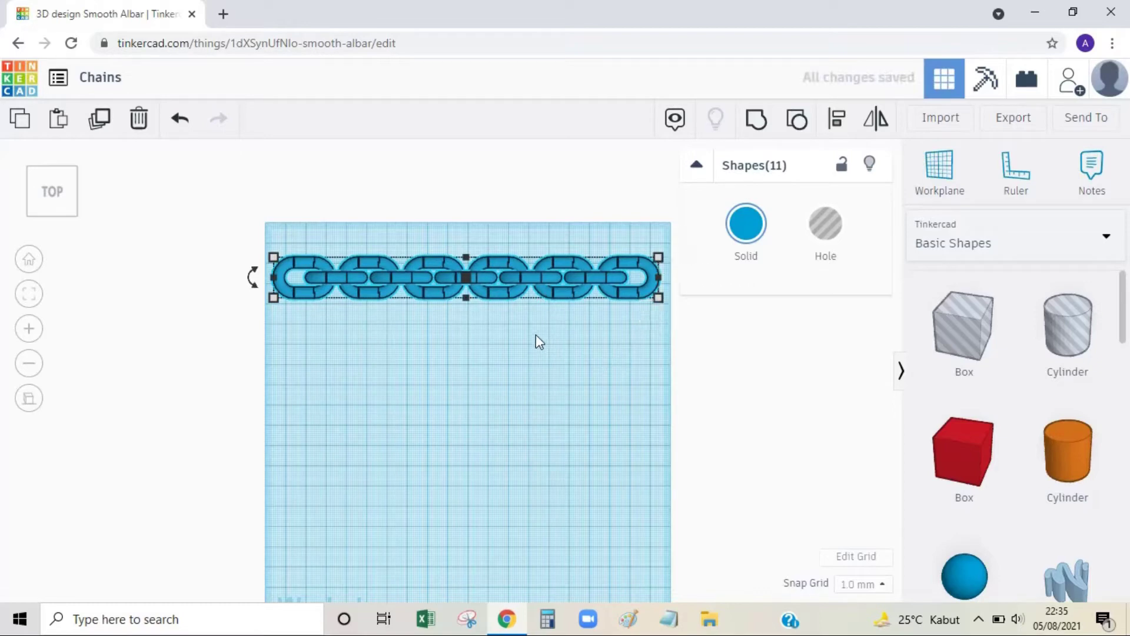
{"action": "left_click", "coordinate": [523, 348]}
Duplicate the row of links 38 mm toward the front and repeat the duplication once to make three rows
{"action": "right_click_drag", "start_coordinate": [524, 348], "coordinate": [517, 269]}
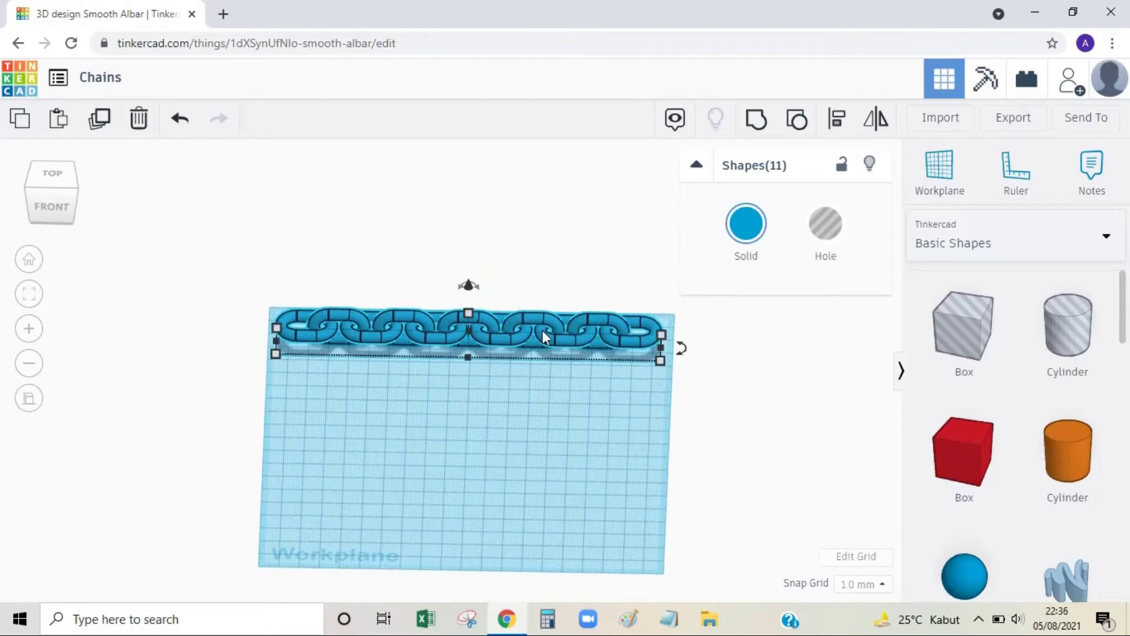
{"action": "left_click", "coordinate": [99, 120]}
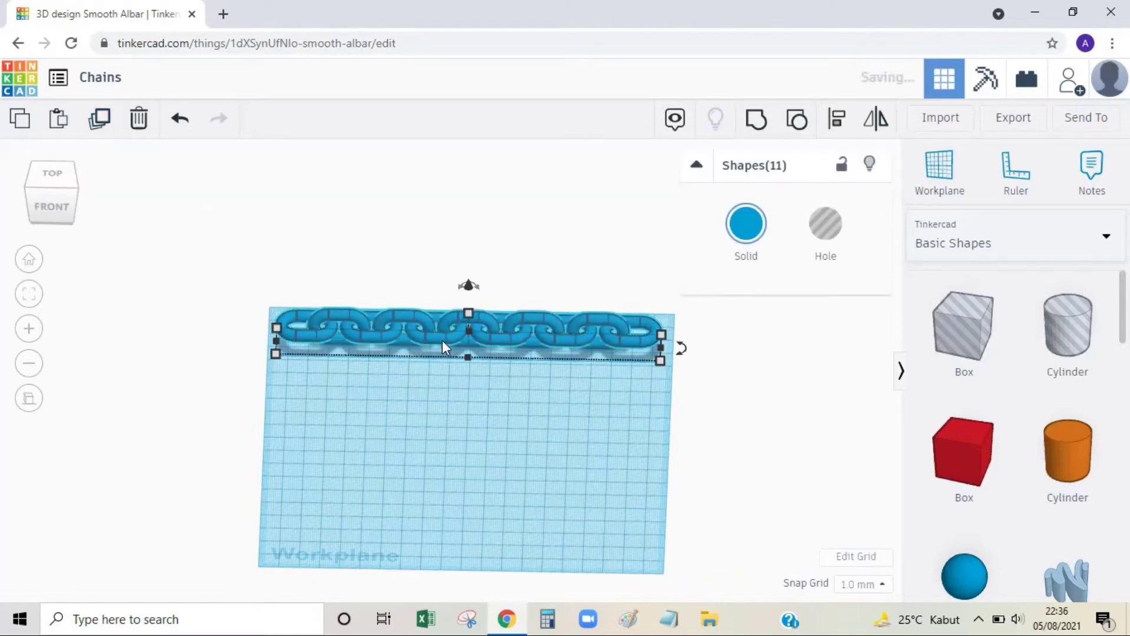
{"action": "left_click_drag", "start_coordinate": [443, 340], "coordinate": [444, 396]}
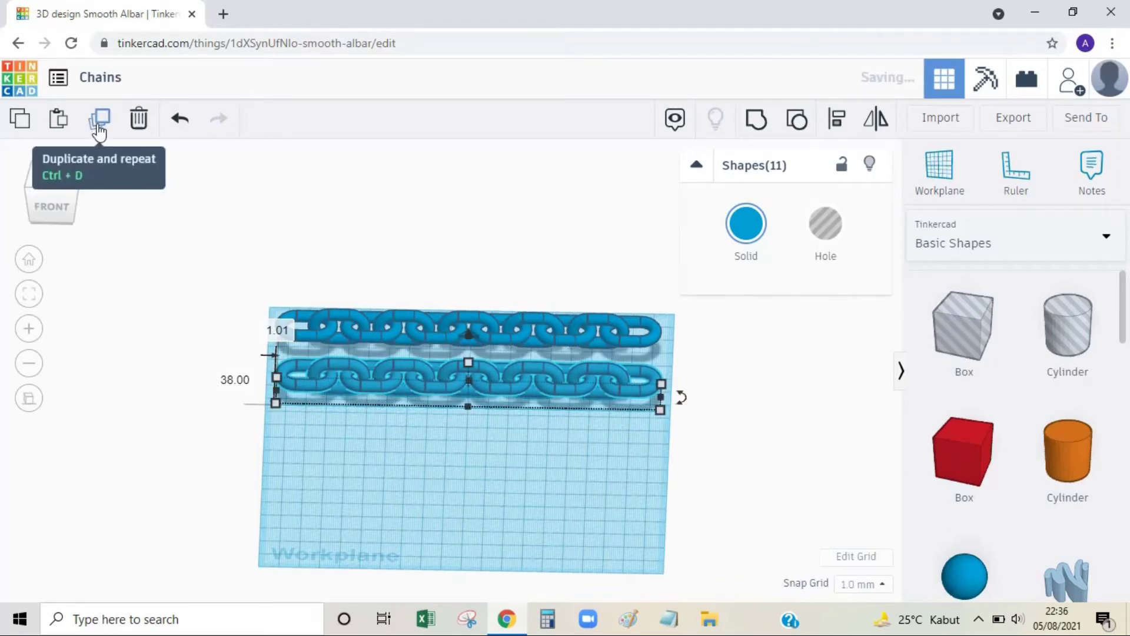
{"action": "key", "text": "ctrl+d"}
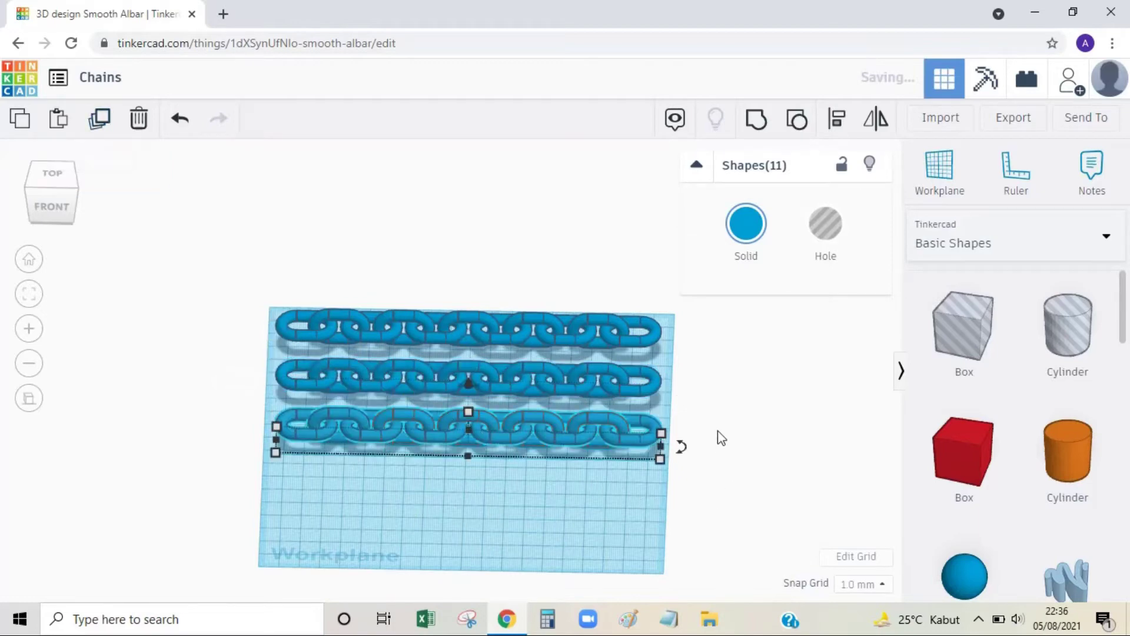
{"action": "left_click", "coordinate": [721, 398]}
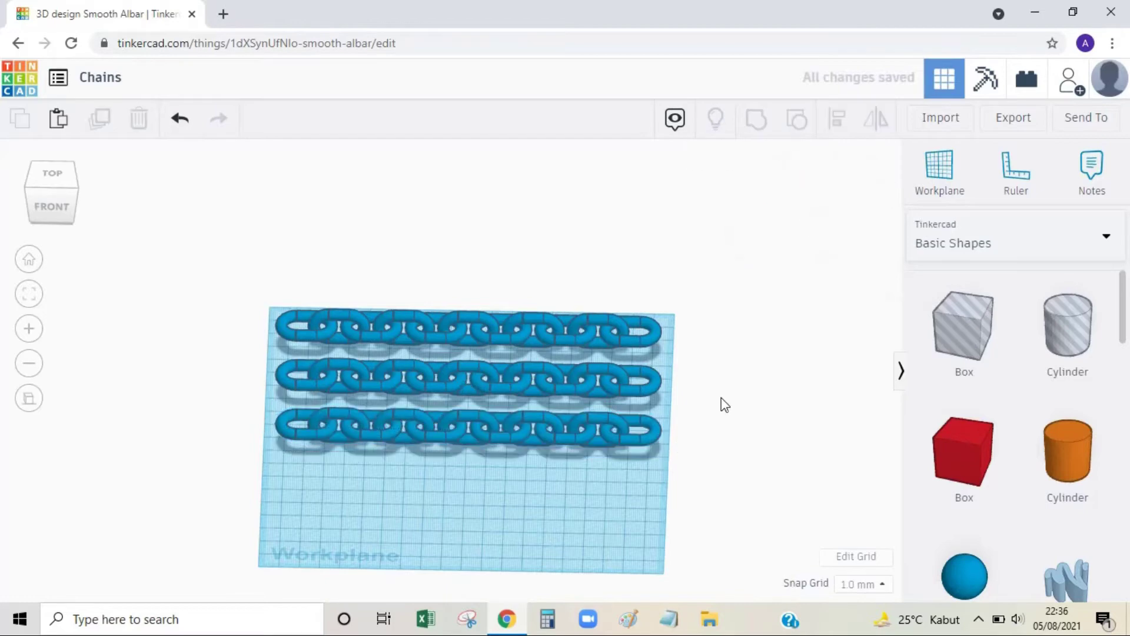
{"action": "left_click_drag", "start_coordinate": [719, 479], "coordinate": [233, 398]}
{"action": "left_click_drag", "start_coordinate": [446, 439], "coordinate": [447, 456]}
{"action": "key", "text": "ctrl+z"}
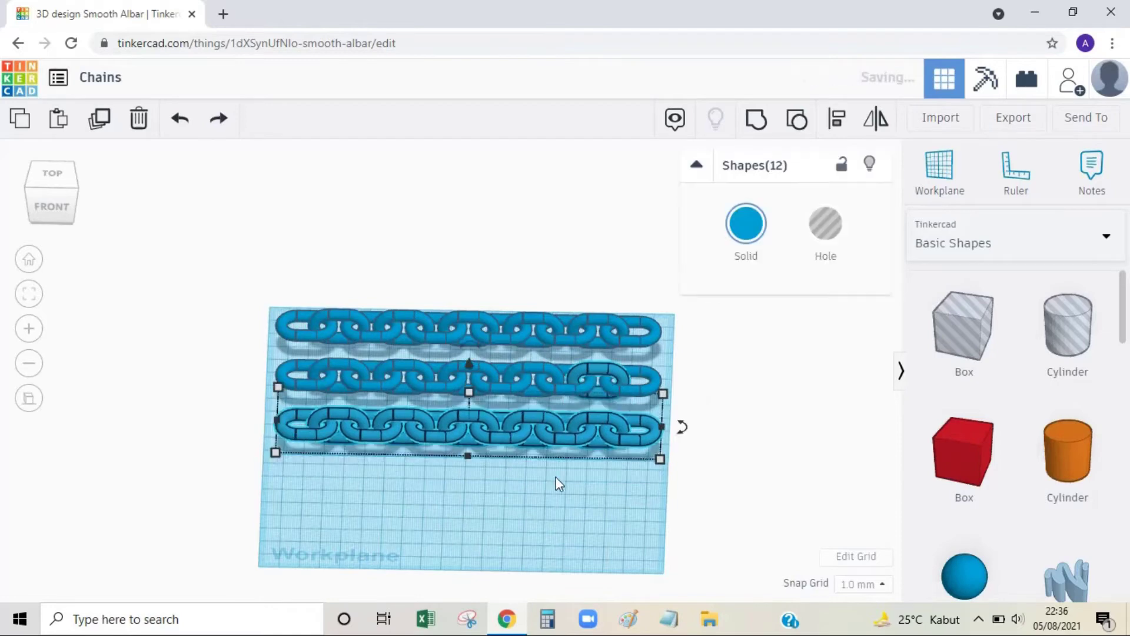
Move the 11 links of the front row farther toward the front edge, leaving a wider gap behind them
{"action": "left_click_drag", "start_coordinate": [703, 516], "coordinate": [253, 397]}
{"action": "left_click_drag", "start_coordinate": [703, 516], "coordinate": [248, 409]}
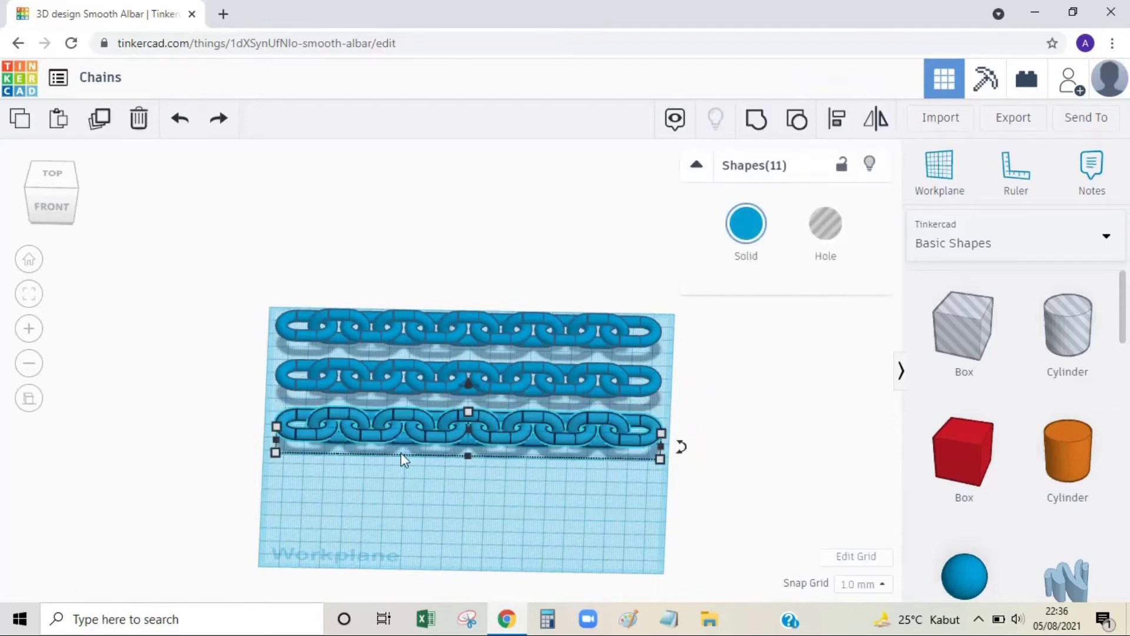
{"action": "left_click_drag", "start_coordinate": [436, 448], "coordinate": [434, 459]}
{"action": "left_click", "coordinate": [695, 425]}
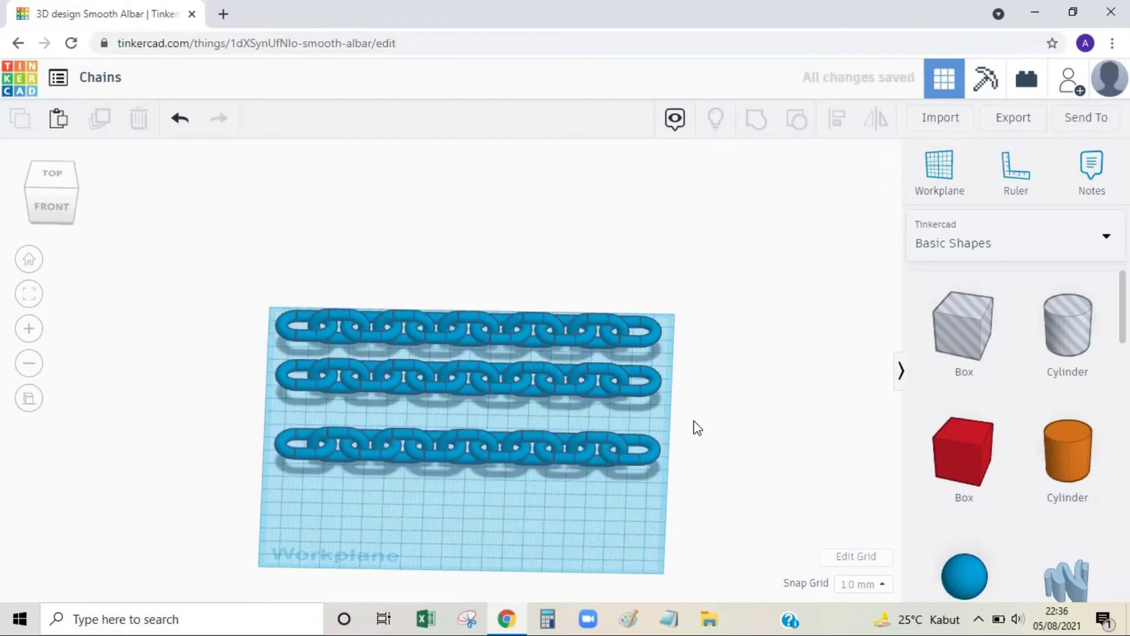
Move the middle and front rows together 13 mm toward the front edge and 1 mm toward the left edge
{"action": "left_click_drag", "start_coordinate": [713, 508], "coordinate": [228, 360]}
{"action": "left_click_drag", "start_coordinate": [381, 394], "coordinate": [377, 409]}
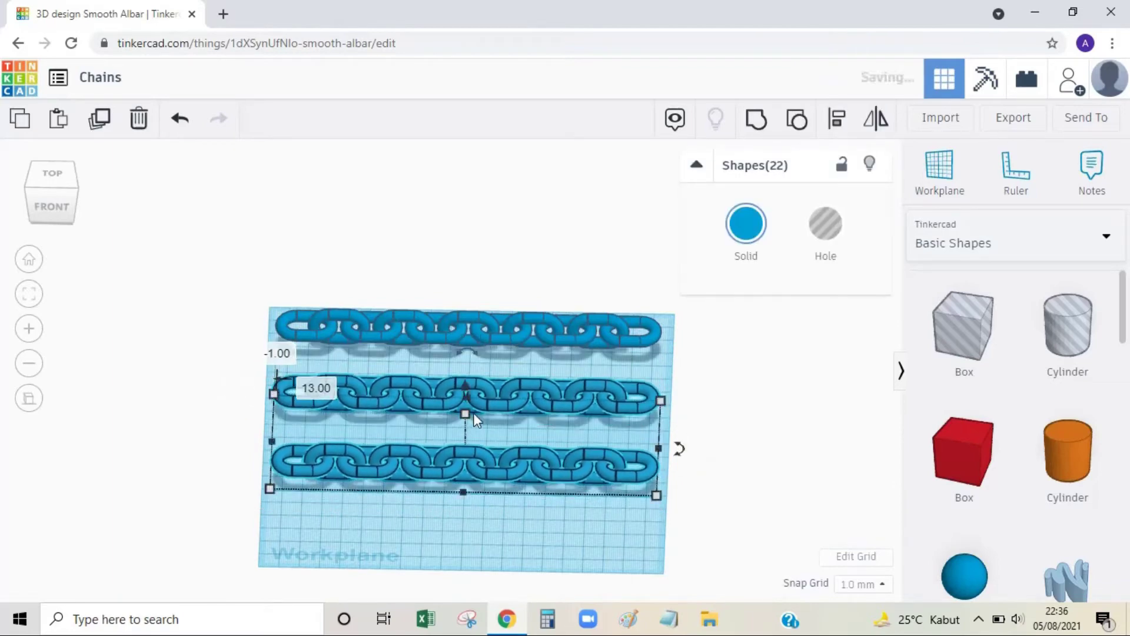
{"action": "left_click", "coordinate": [713, 380]}
Rotate the back row's right-end link about 30° so its free end angles toward the middle row, and shift it slightly toward the front
{"action": "left_click", "coordinate": [59, 175]}
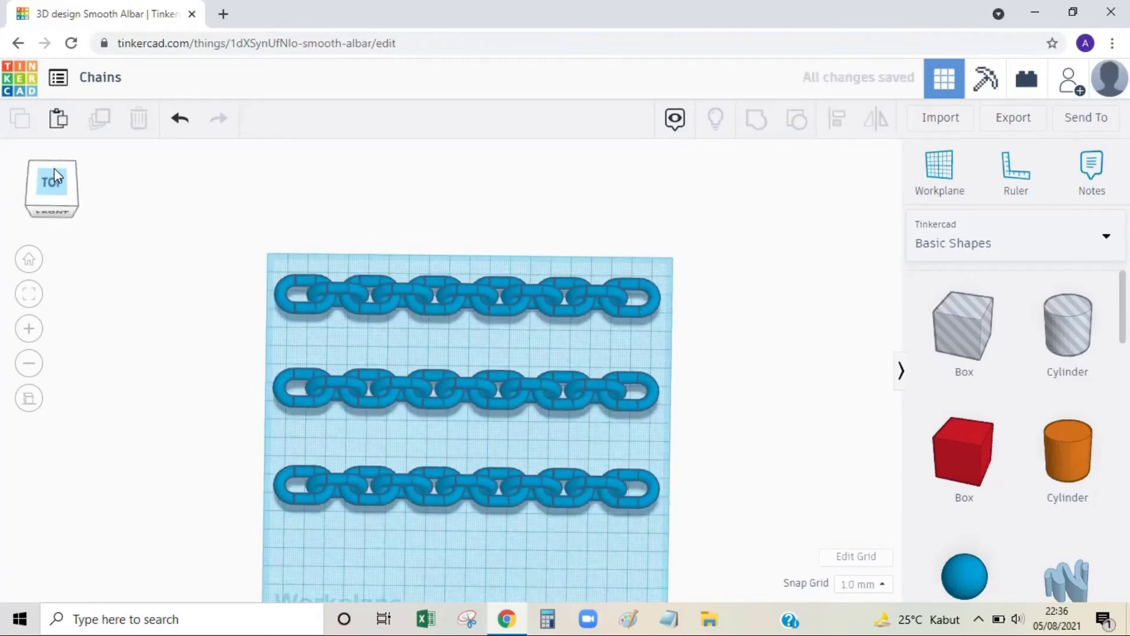
{"action": "left_click", "coordinate": [649, 288]}
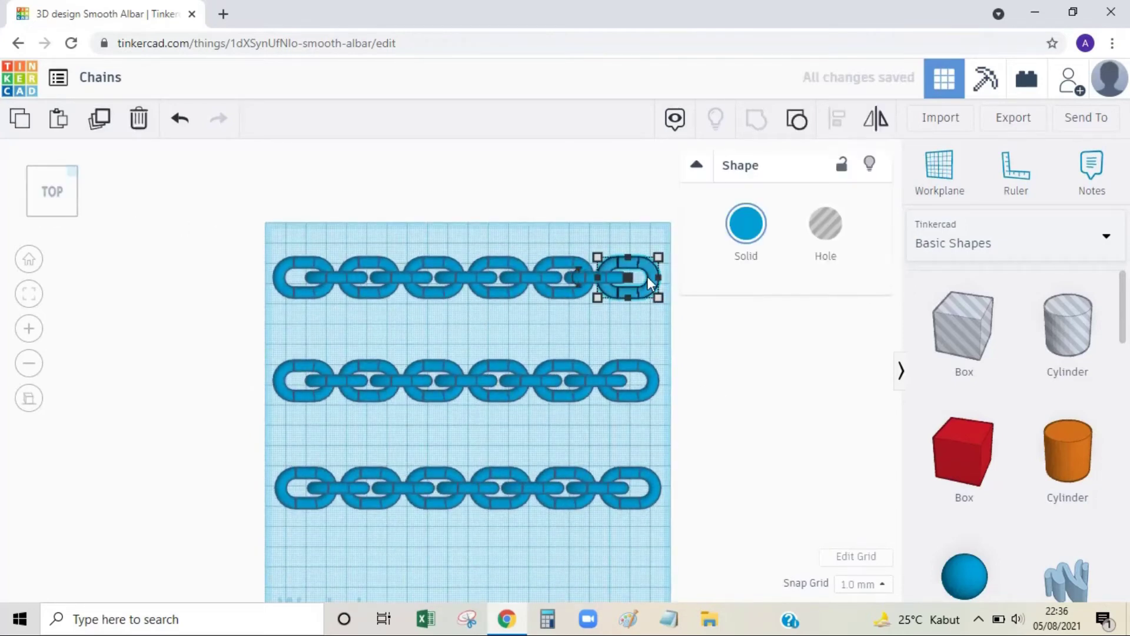
{"action": "middle_click_drag", "start_coordinate": [595, 324], "coordinate": [479, 338]}
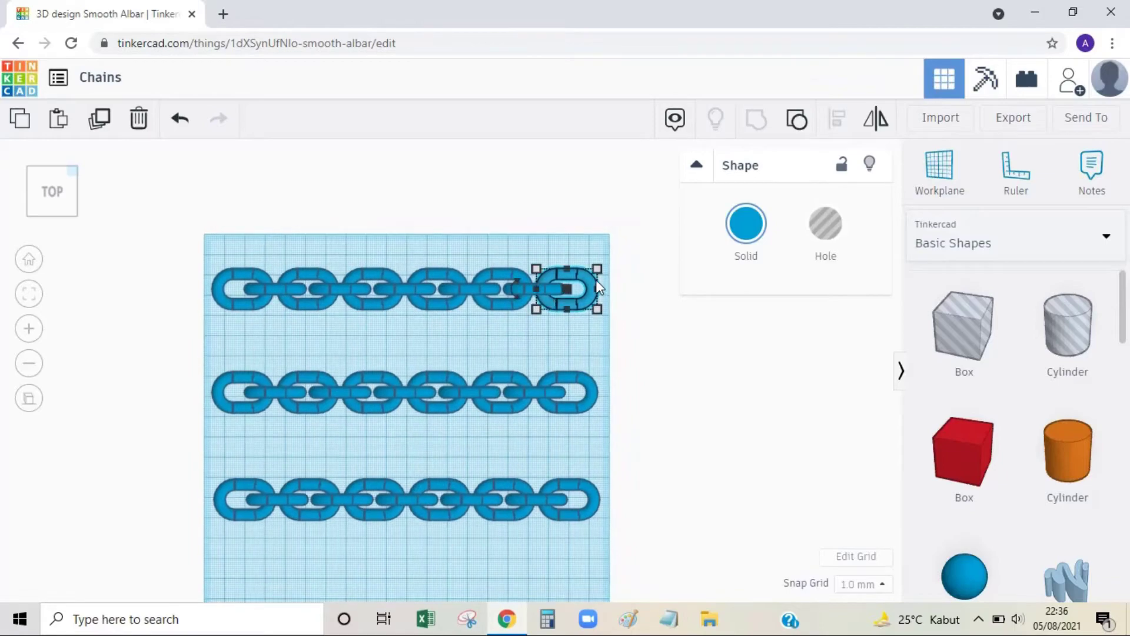
{"action": "scroll", "coordinate": [517, 292], "scroll_direction": "up", "scroll_amount": 4}
{"action": "scroll", "coordinate": [538, 292], "scroll_direction": "down", "scroll_amount": 2}
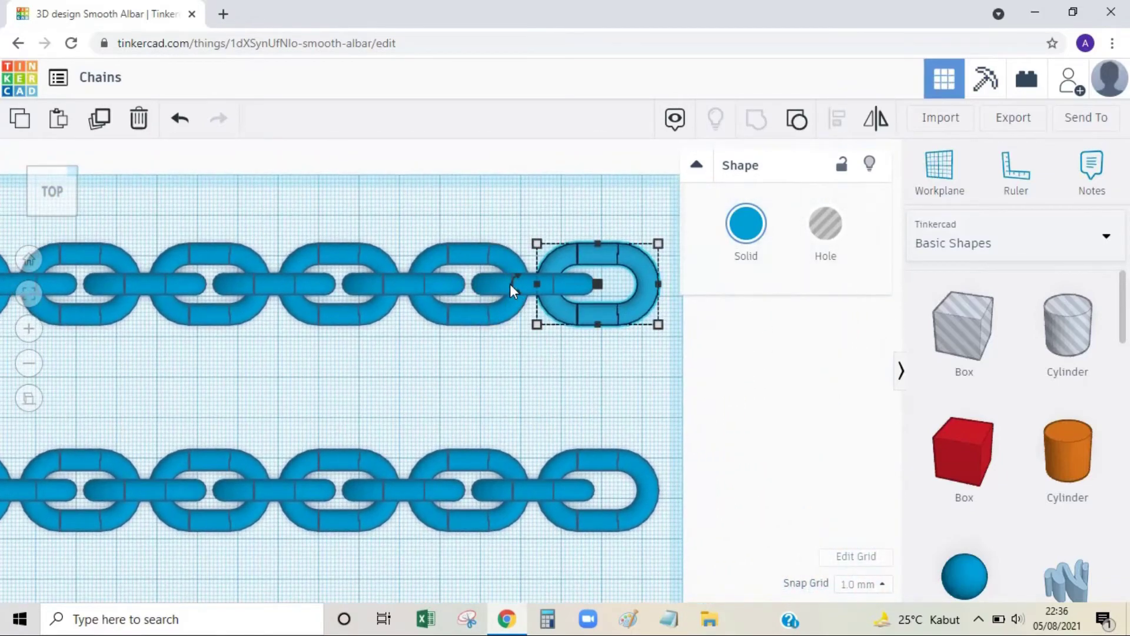
{"action": "left_click_drag", "start_coordinate": [511, 283], "coordinate": [515, 239]}
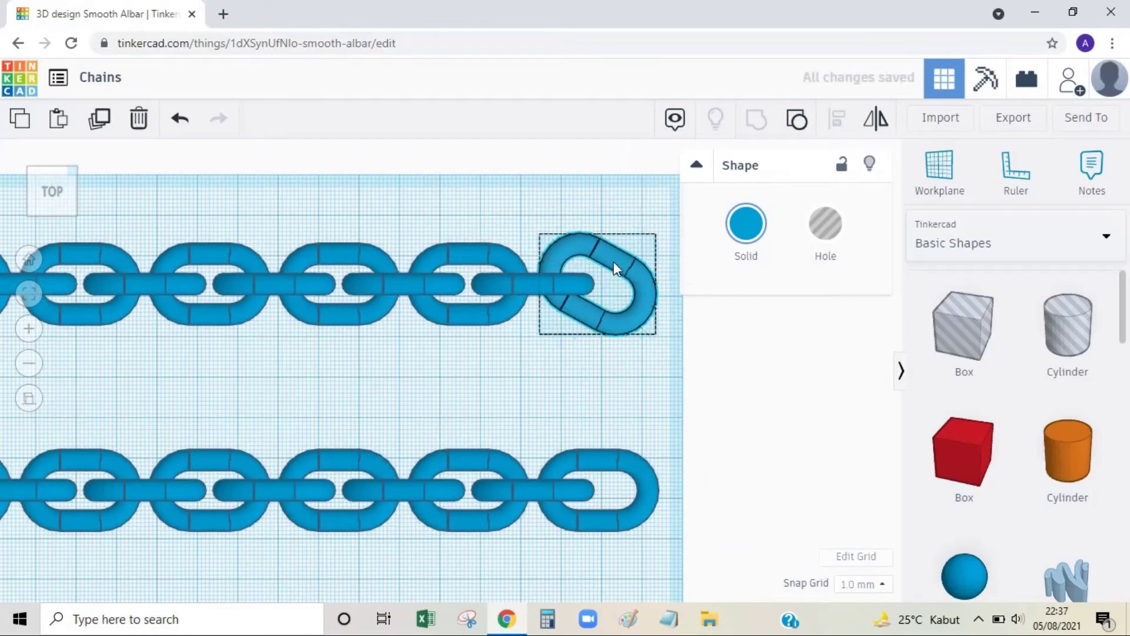
{"action": "left_click_drag", "start_coordinate": [613, 262], "coordinate": [612, 269]}
{"action": "left_click", "coordinate": [676, 470]}
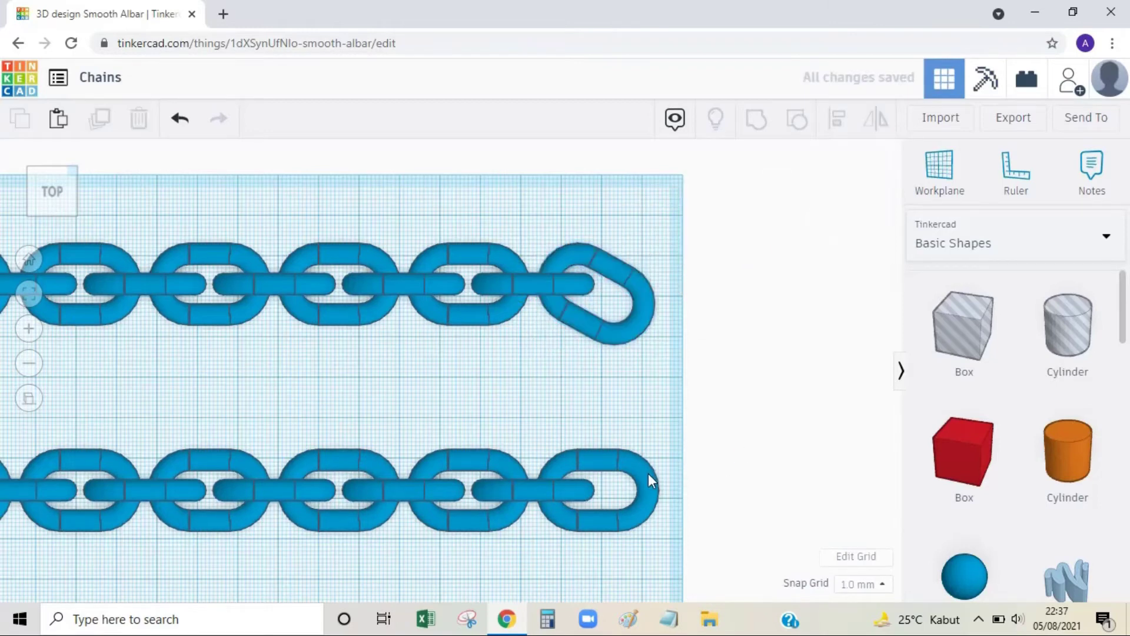
Rotate the middle row's right-end link about 45° toward the back row and shift it 3.47 mm back and 0.55 mm left
{"action": "left_click", "coordinate": [648, 473]}
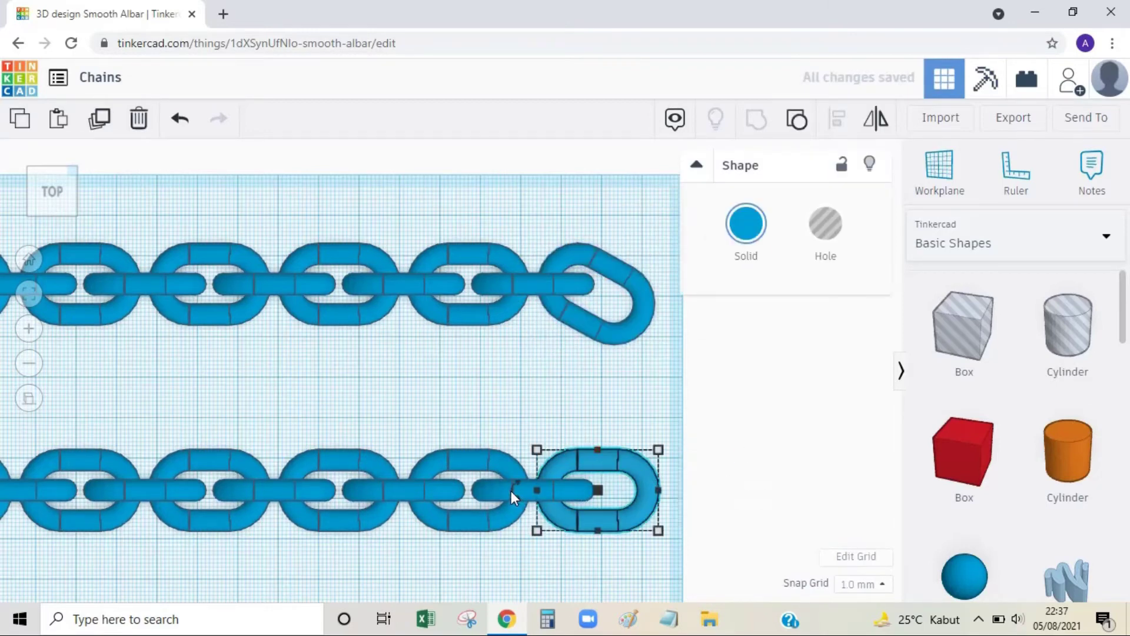
{"action": "left_click_drag", "start_coordinate": [511, 490], "coordinate": [534, 539]}
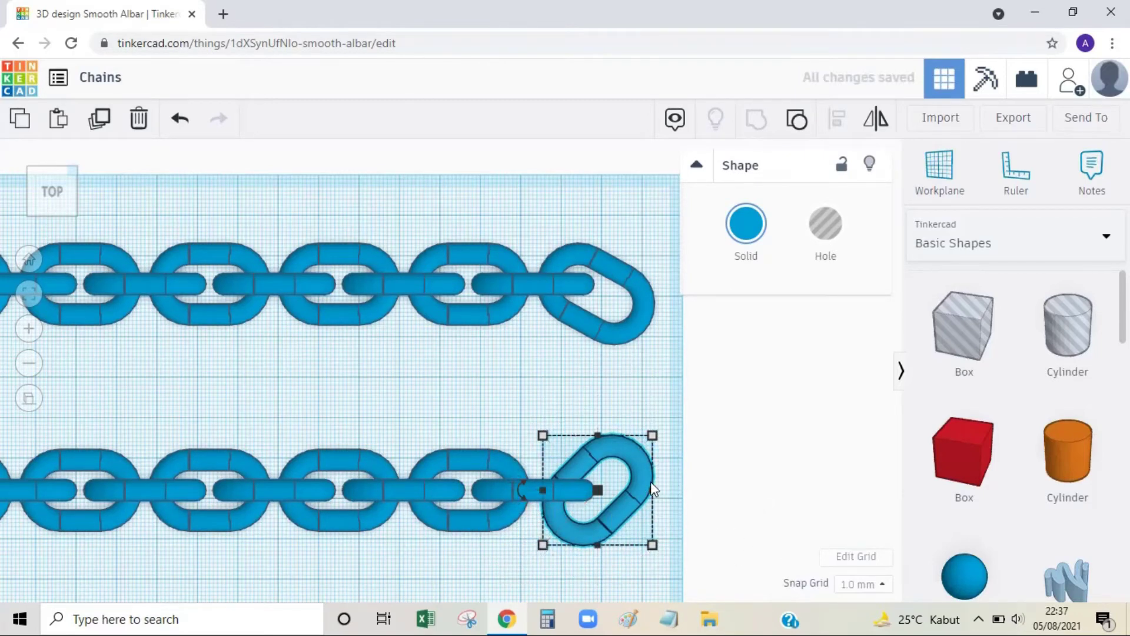
{"action": "left_click_drag", "start_coordinate": [644, 473], "coordinate": [643, 459]}
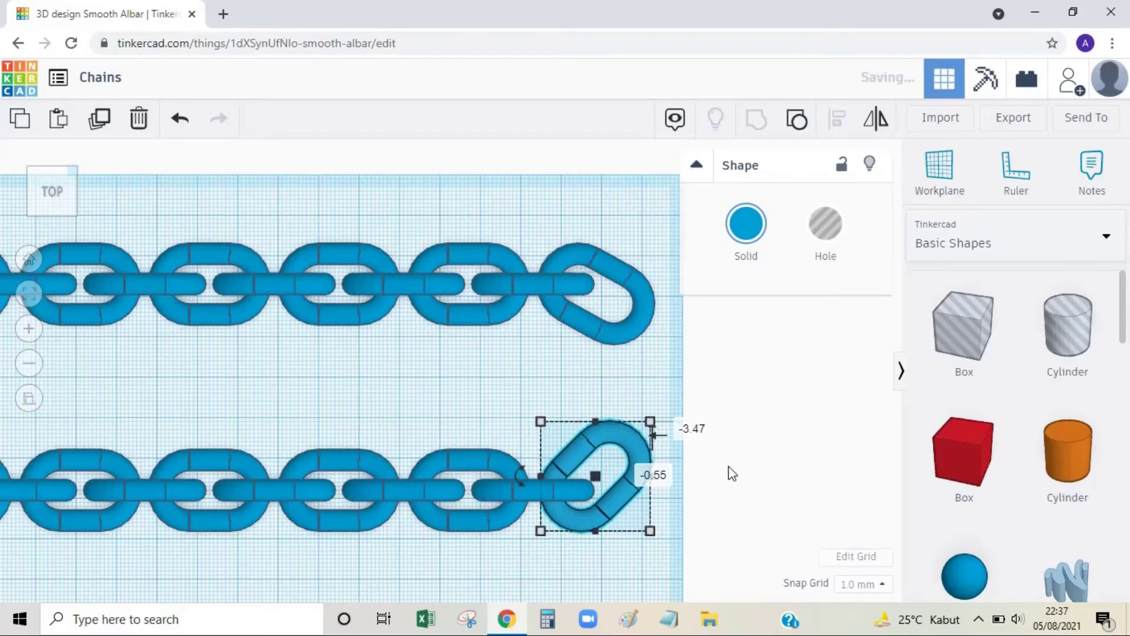
{"action": "left_click", "coordinate": [708, 512]}
Move all 11 links of the middle row 14 mm toward the back row
{"action": "scroll", "coordinate": [708, 512], "scroll_direction": "down", "scroll_amount": 3}
{"action": "left_click_drag", "start_coordinate": [637, 491], "coordinate": [78, 388]}
{"action": "left_click_drag", "start_coordinate": [167, 422], "coordinate": [162, 389]}
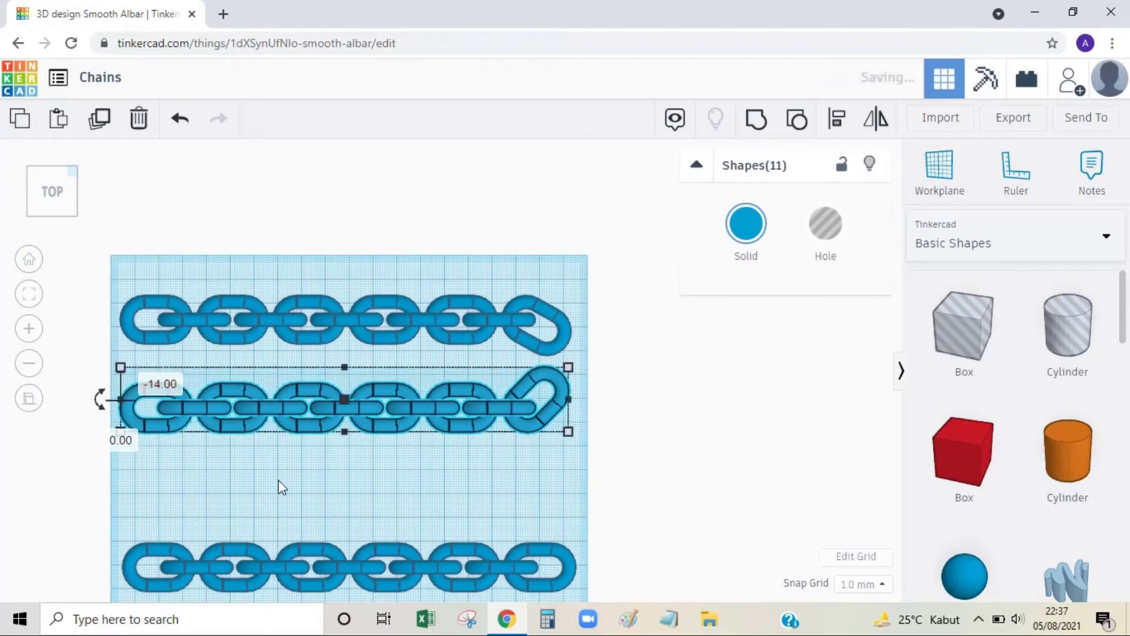
{"action": "left_click", "coordinate": [470, 492]}
Duplicate the middle row's rightmost upright link, turn the copy crosswise and place it so that it joins the two angled right-end links
{"action": "left_click", "coordinate": [503, 405]}
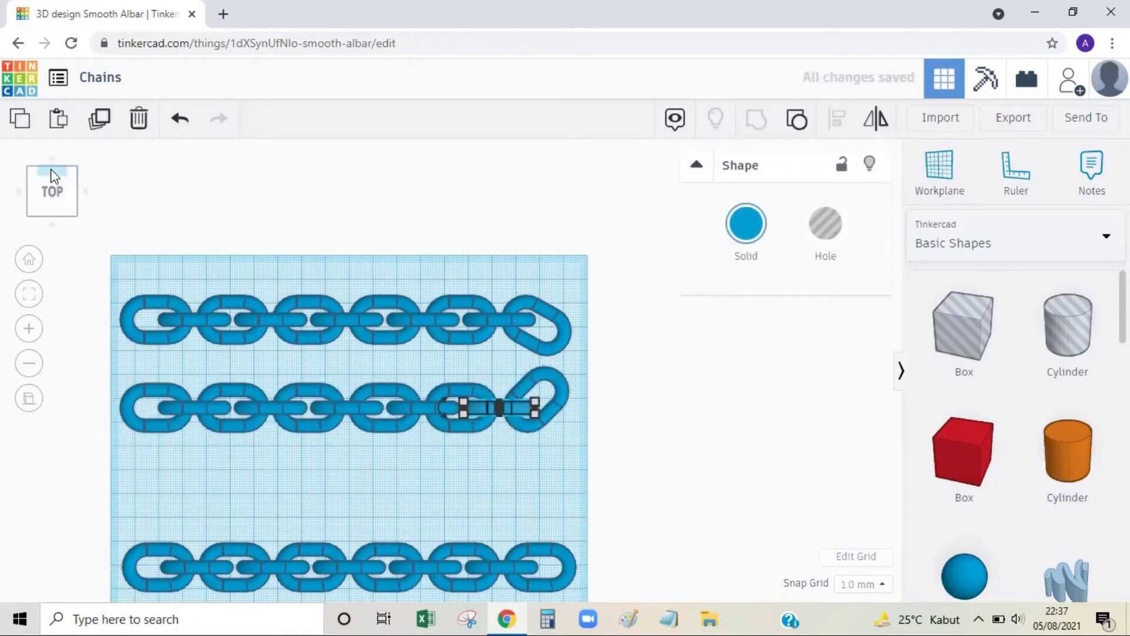
{"action": "left_click", "coordinate": [100, 121]}
{"action": "left_click", "coordinate": [517, 450]}
{"action": "left_click_drag", "start_coordinate": [504, 405], "coordinate": [548, 362]}
{"action": "left_click", "coordinate": [726, 469]}
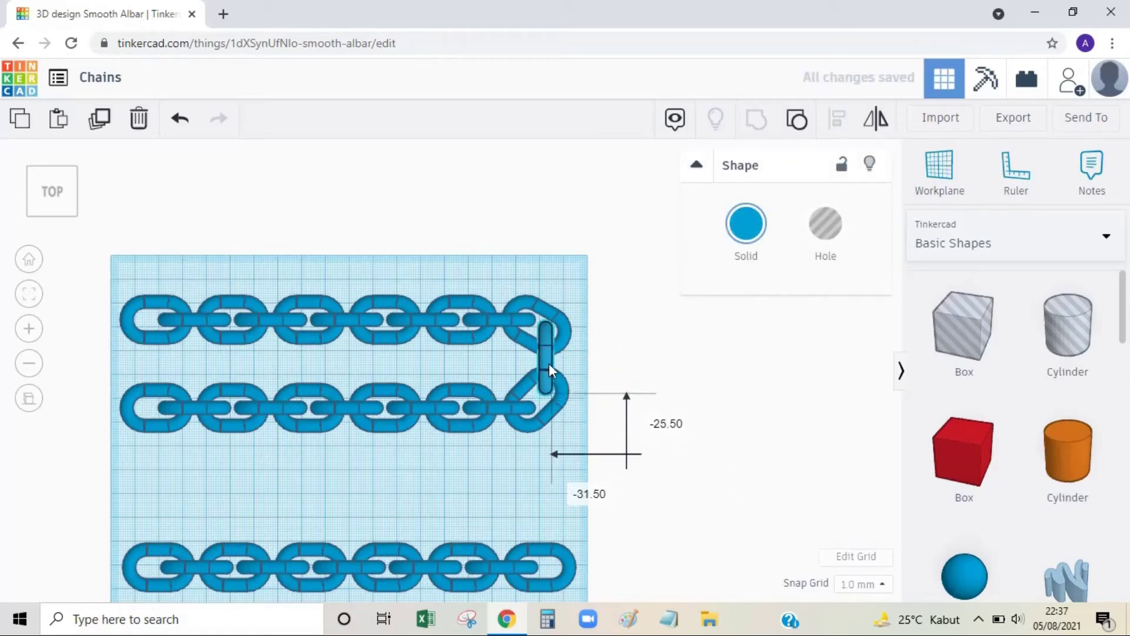
{"action": "left_click", "coordinate": [365, 278]}
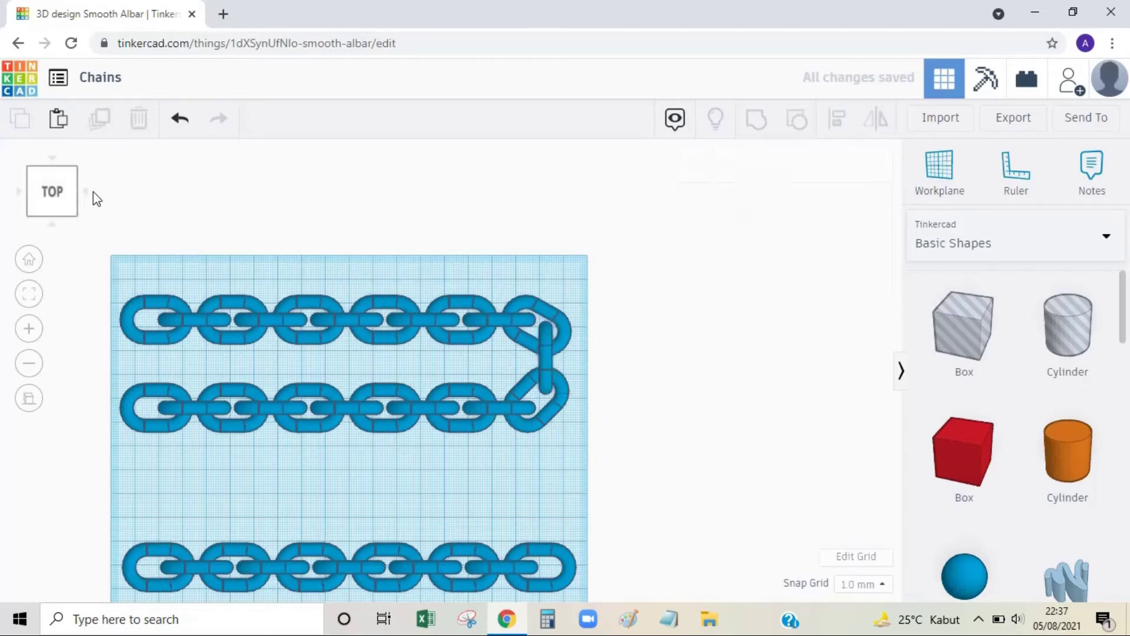
{"action": "left_click", "coordinate": [87, 192]}
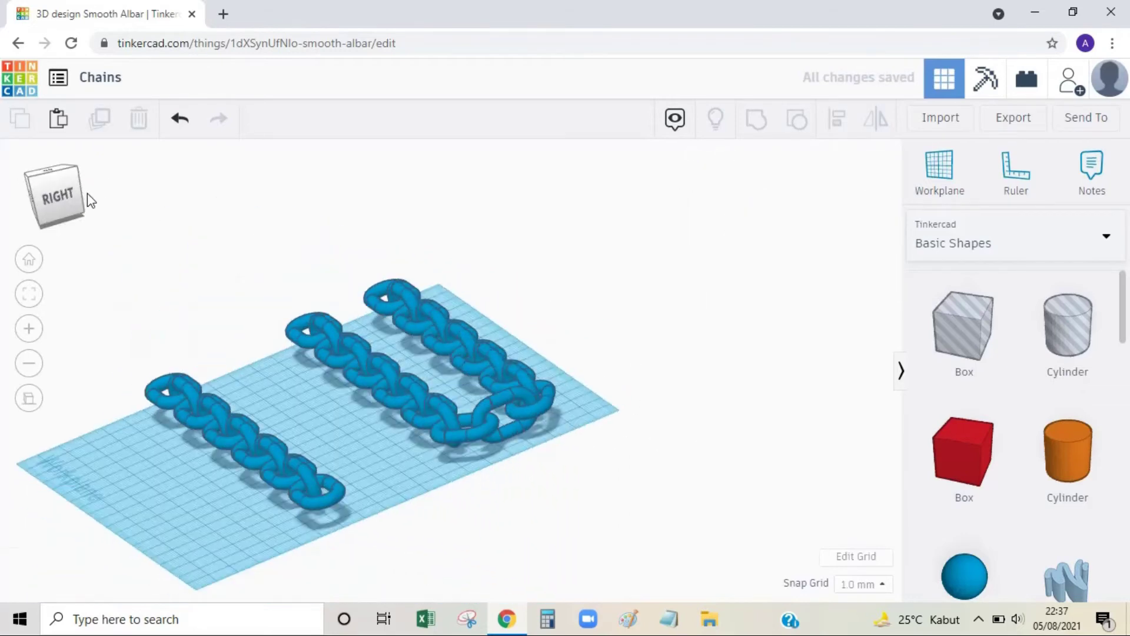
{"action": "left_click", "coordinate": [35, 172]}
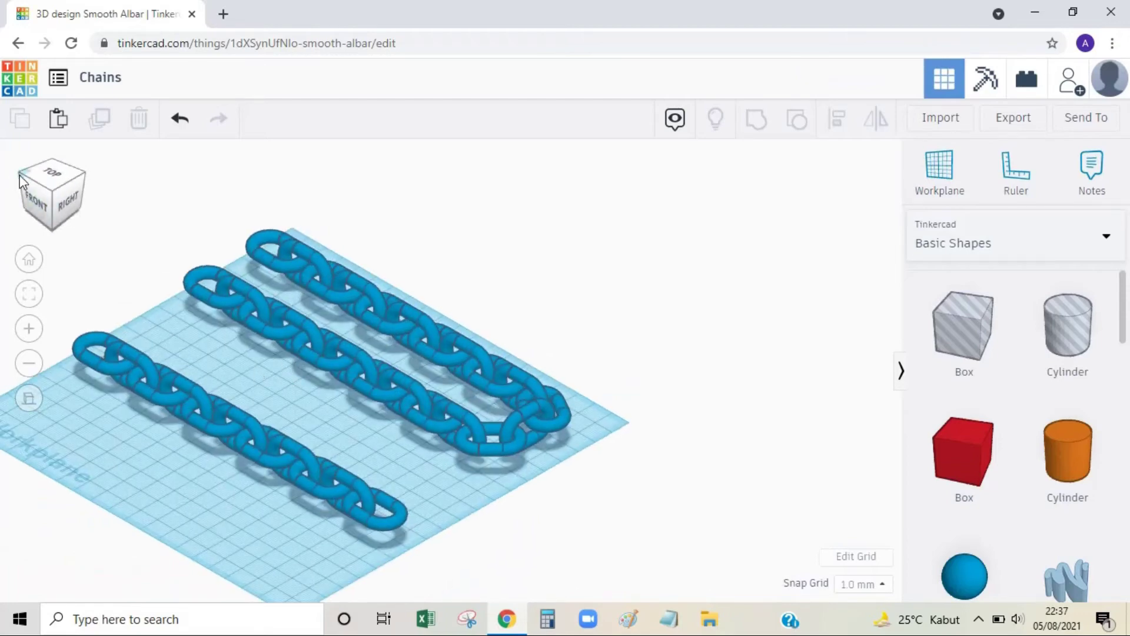
{"action": "left_click", "coordinate": [23, 176]}
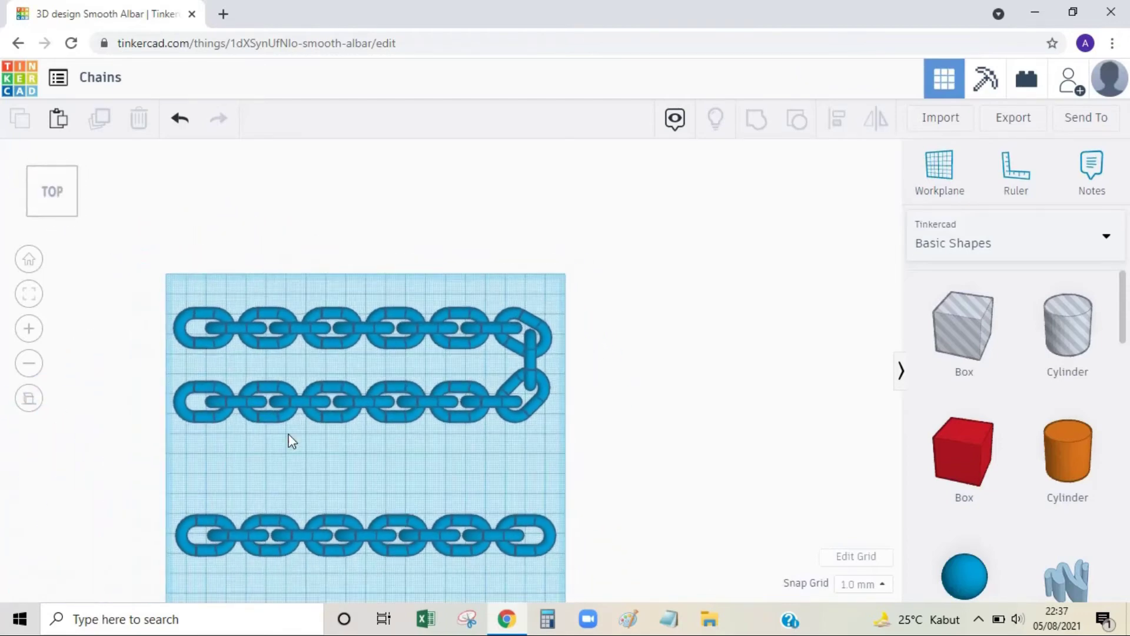
{"action": "left_click_drag", "start_coordinate": [570, 573], "coordinate": [225, 458]}
Rotate the middle row's left-end link about 45° toward the front row and shift it 3.47 mm forward and 1.47 mm right
{"action": "left_click", "coordinate": [206, 406]}
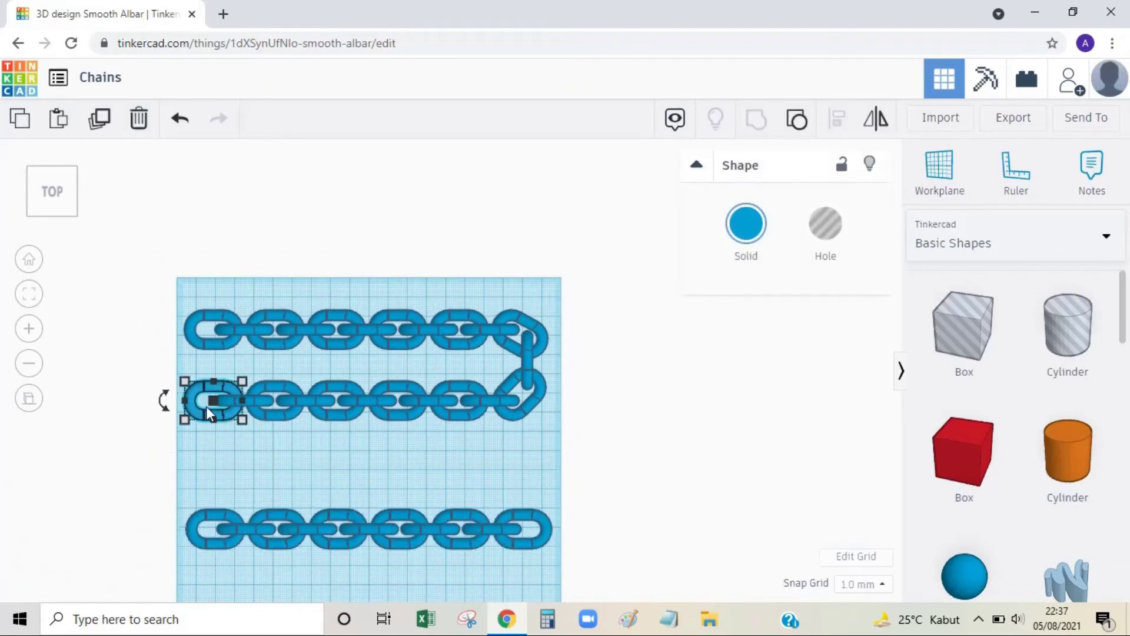
{"action": "left_click", "coordinate": [165, 402]}
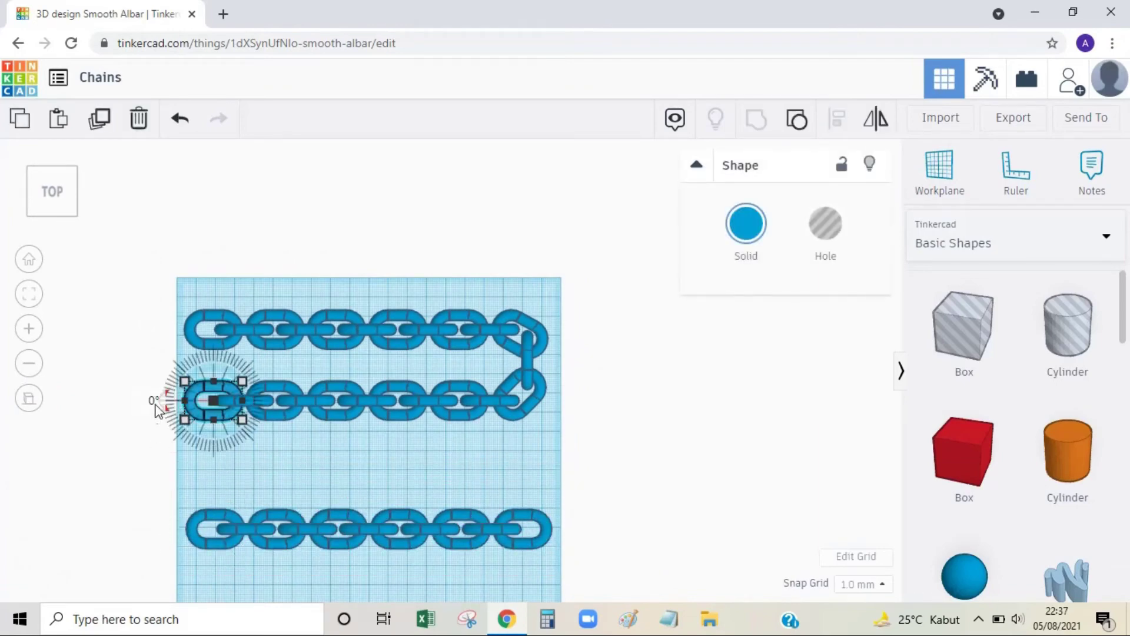
{"action": "left_click", "coordinate": [120, 421]}
{"action": "middle_click_drag", "start_coordinate": [132, 412], "coordinate": [540, 465]}
{"action": "scroll", "coordinate": [200, 412], "scroll_direction": "up", "scroll_amount": 5}
{"action": "scroll", "coordinate": [278, 450], "scroll_direction": "up", "scroll_amount": 2}
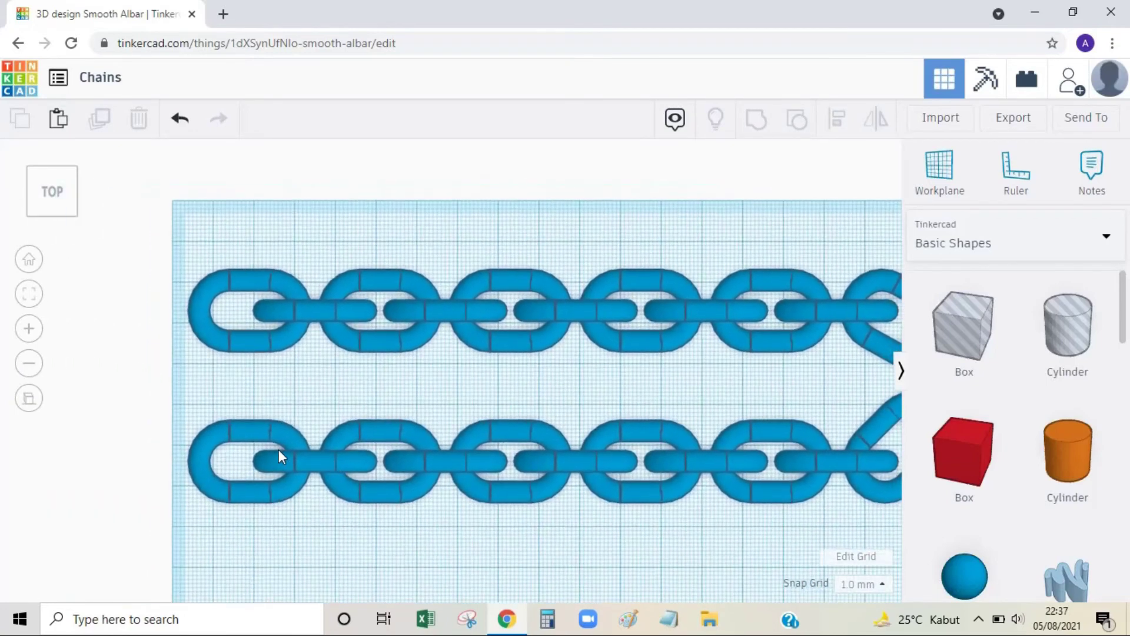
{"action": "left_click", "coordinate": [226, 475]}
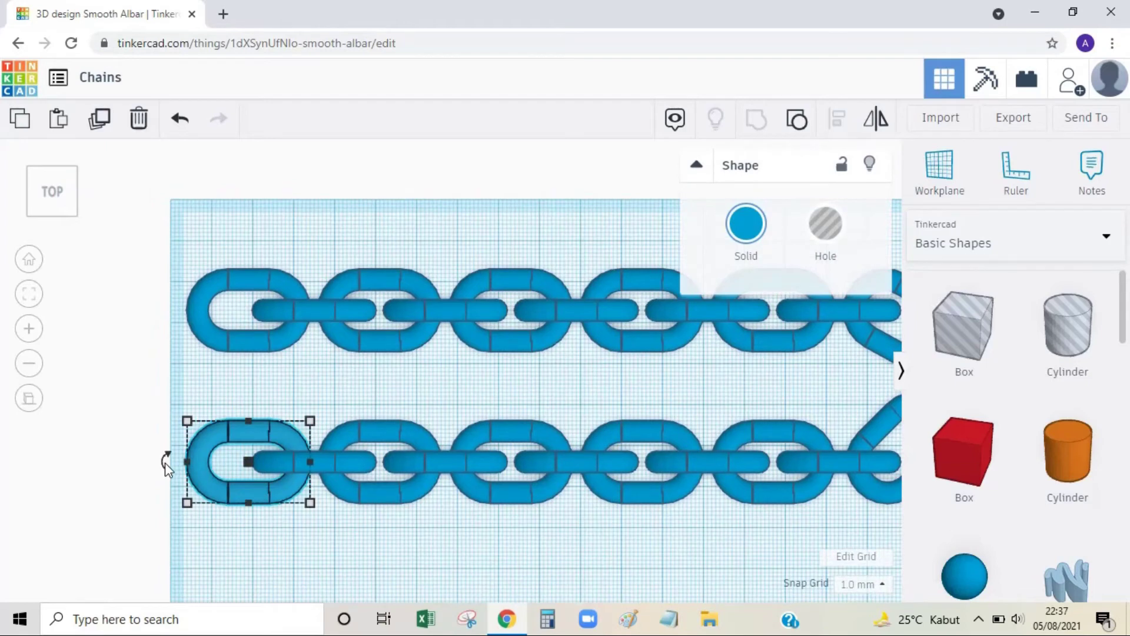
{"action": "left_click_drag", "start_coordinate": [167, 465], "coordinate": [189, 509]}
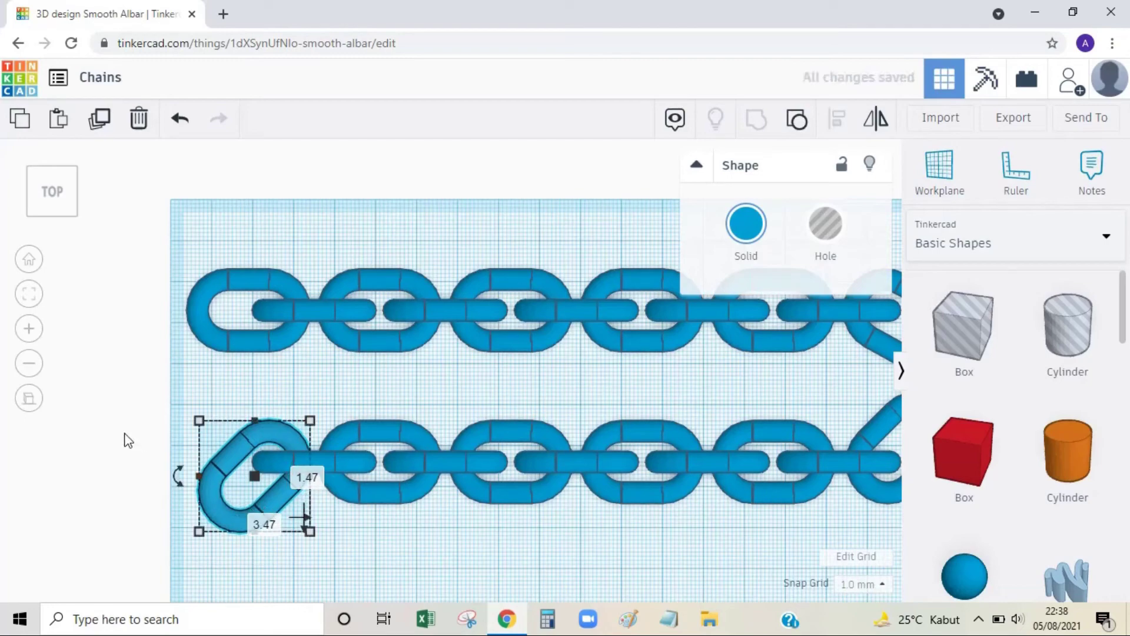
{"action": "left_click", "coordinate": [118, 451]}
Move the 11 links of the front row closer to the middle row and slightly to the right
{"action": "scroll", "coordinate": [118, 450], "scroll_direction": "down", "scroll_amount": 1}
{"action": "scroll", "coordinate": [368, 532], "scroll_direction": "down", "scroll_amount": 5}
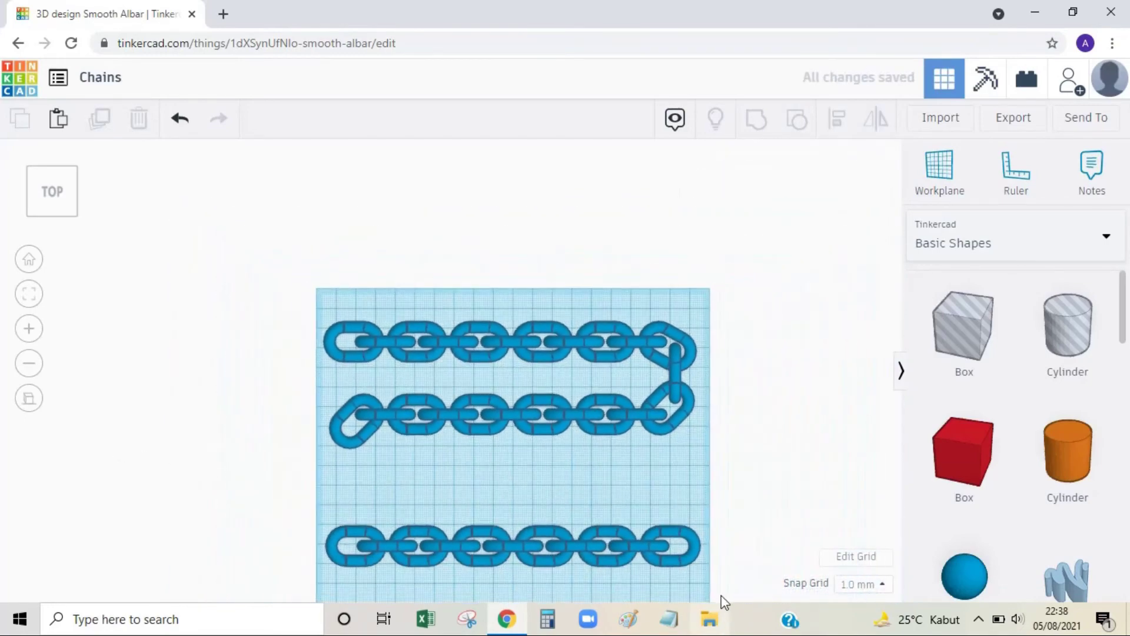
{"action": "left_click_drag", "start_coordinate": [722, 592], "coordinate": [314, 502]}
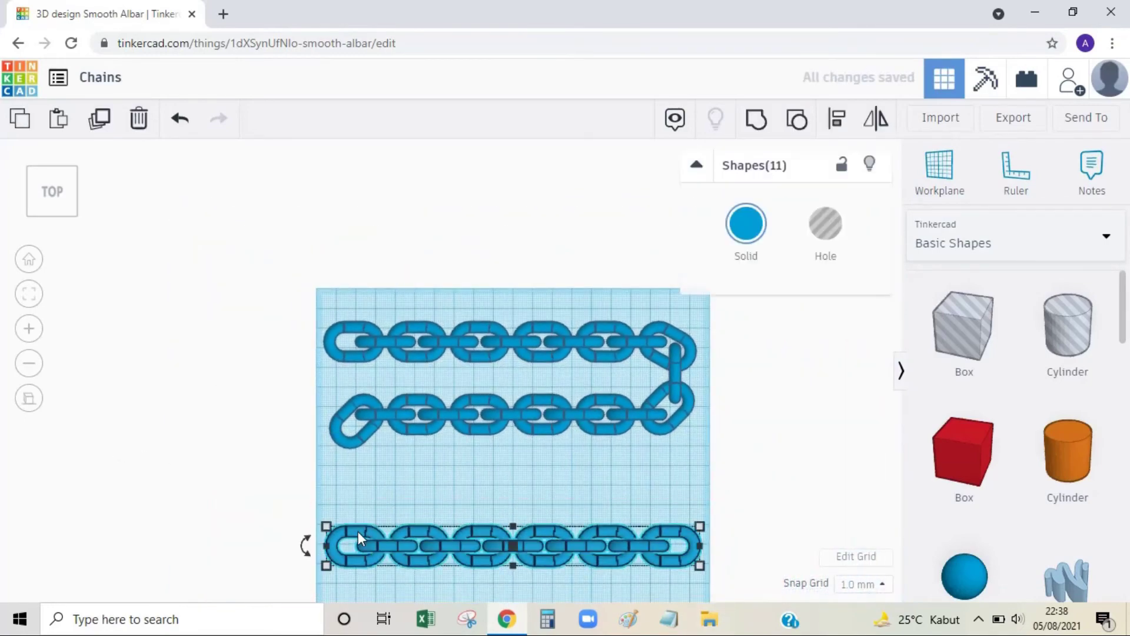
{"action": "left_click_drag", "start_coordinate": [358, 531], "coordinate": [365, 480]}
{"action": "left_click", "coordinate": [299, 455]}
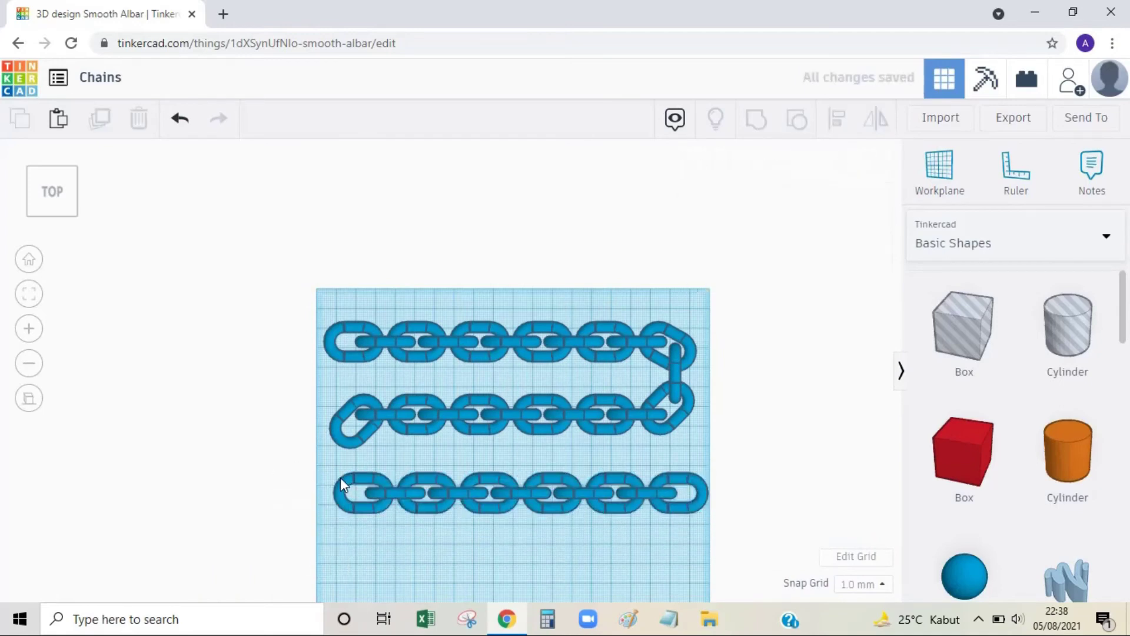
Rotate the front row's left-end link 30° toward the middle row and shift it 2.50 mm back and 0.67 mm left
{"action": "left_click", "coordinate": [338, 501]}
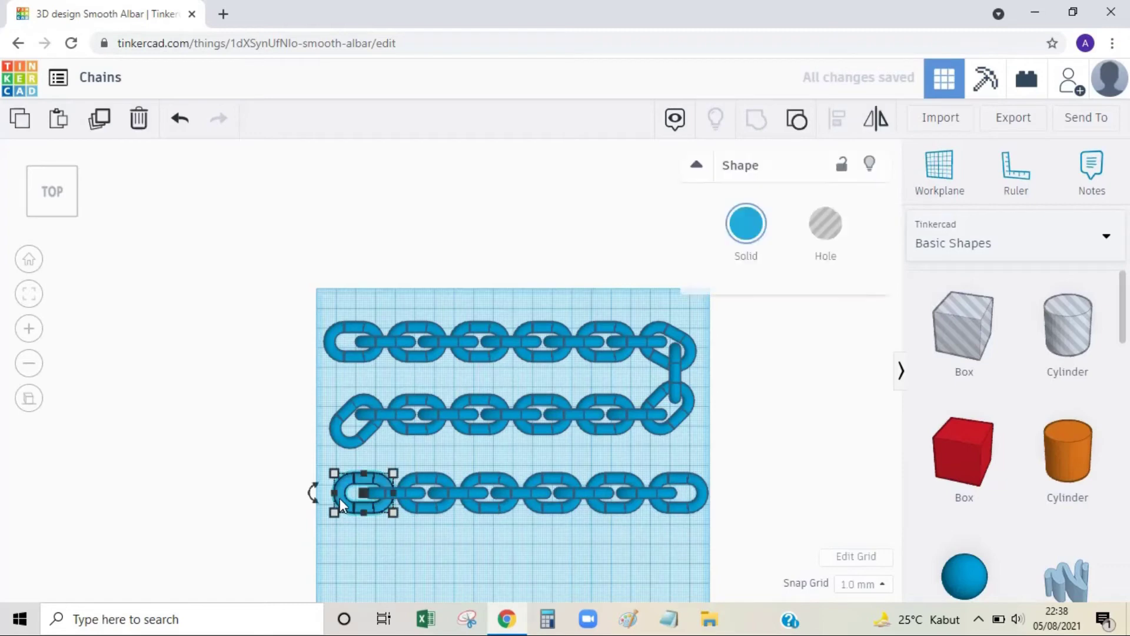
{"action": "left_click", "coordinate": [311, 495]}
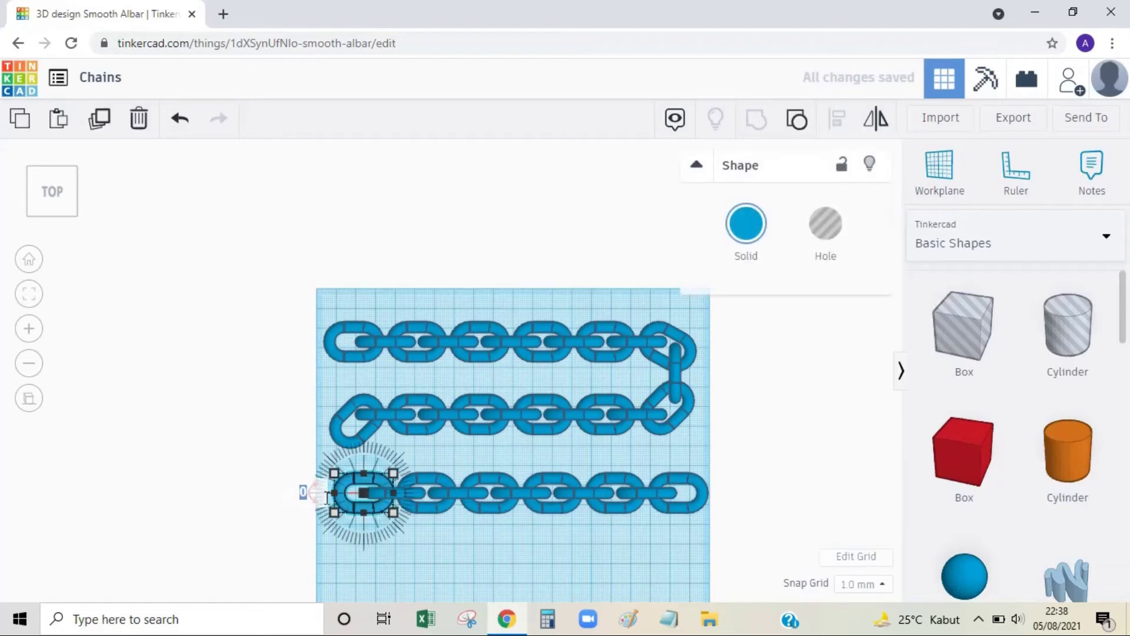
{"action": "left_click", "coordinate": [312, 506]}
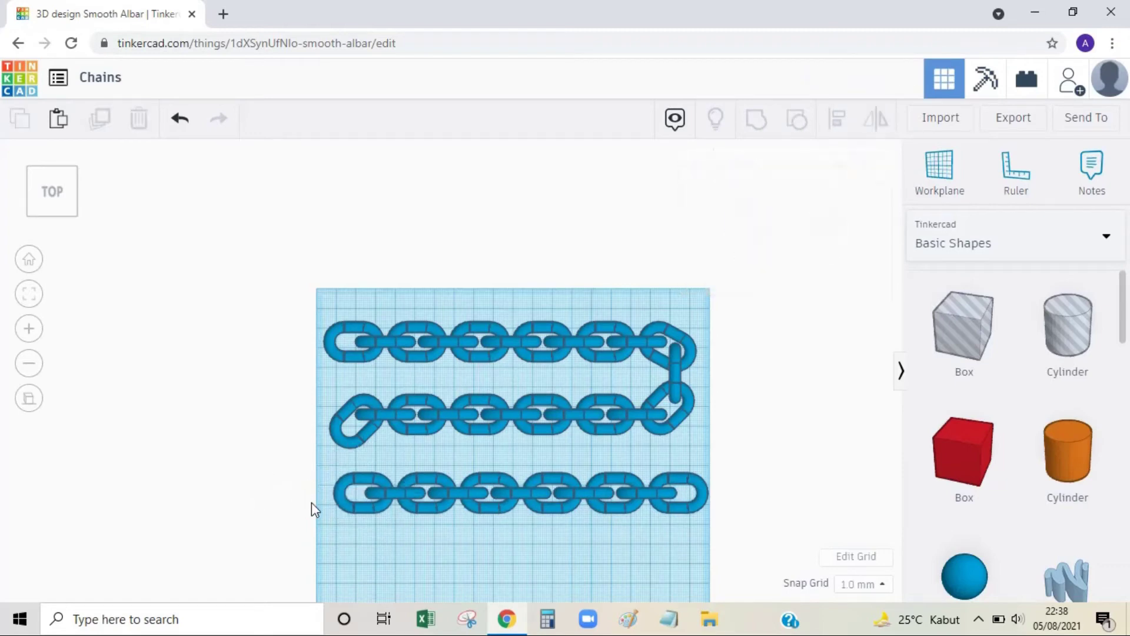
{"action": "left_click", "coordinate": [339, 503]}
{"action": "left_click_drag", "start_coordinate": [312, 495], "coordinate": [311, 470]}
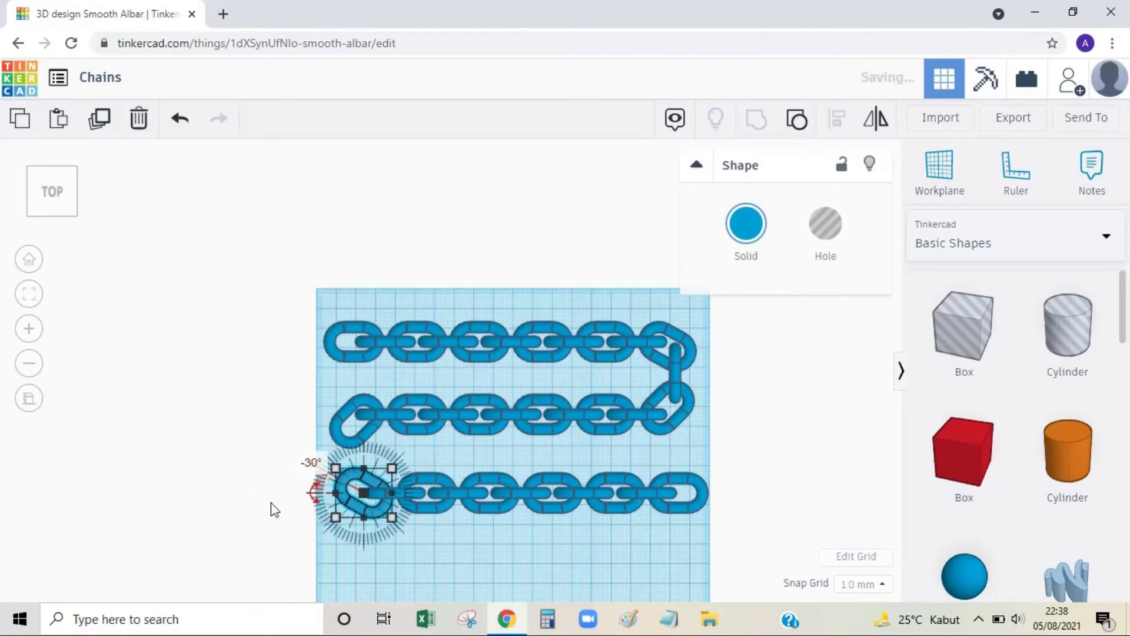
{"action": "left_click", "coordinate": [357, 533]}
{"action": "left_click_drag", "start_coordinate": [355, 506], "coordinate": [352, 507]}
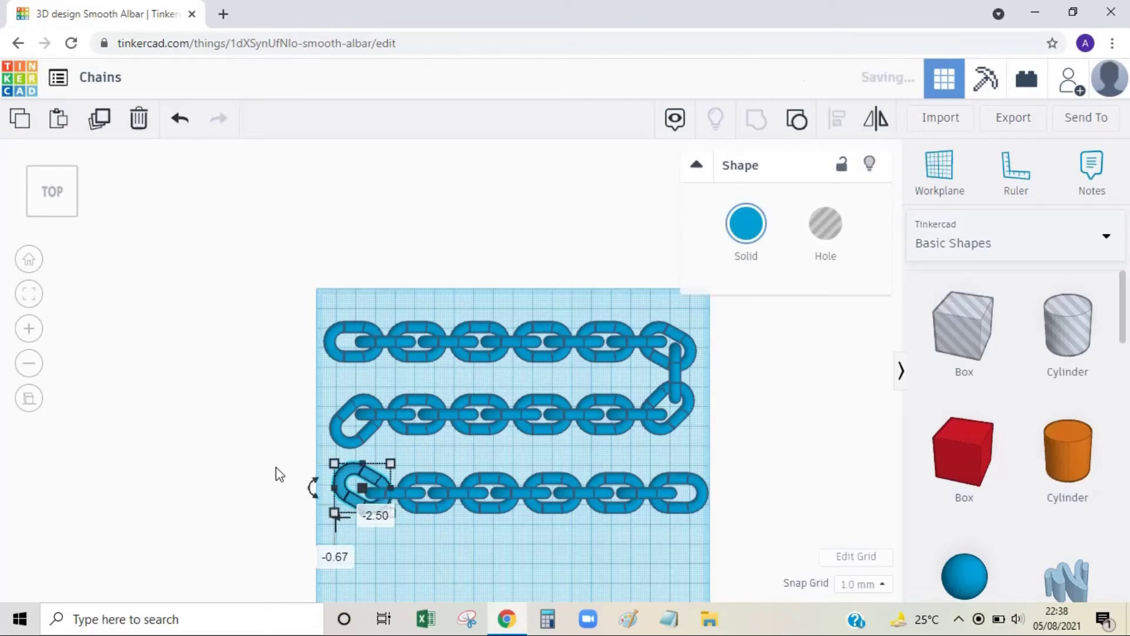
{"action": "left_click", "coordinate": [390, 469]}
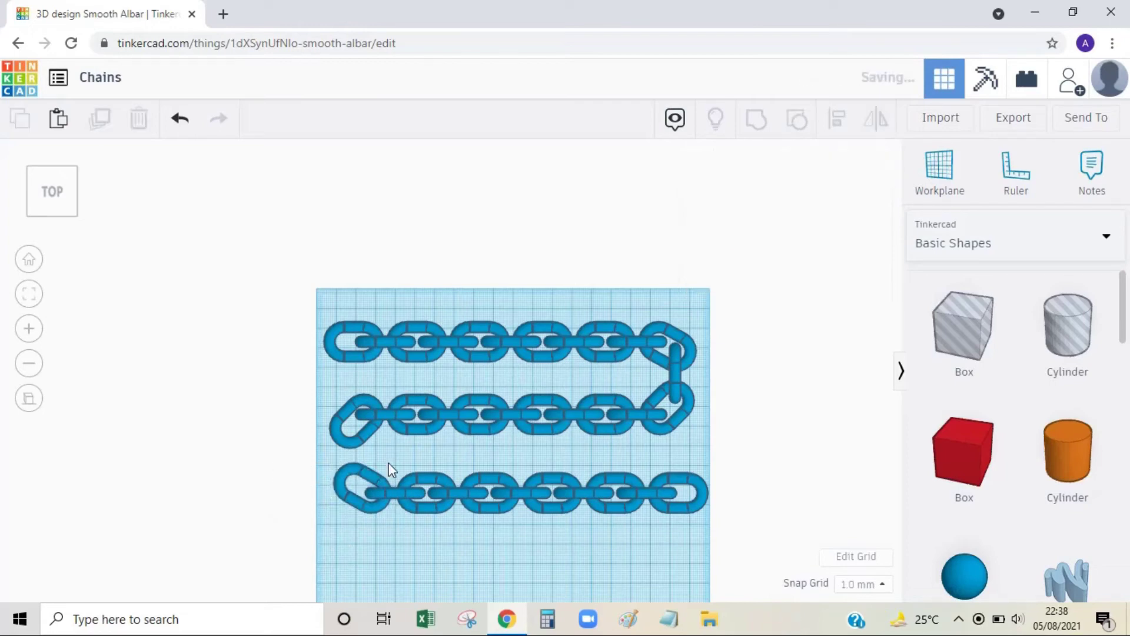
Duplicate the crosswise link at the right ends and move the copy 164 mm left and 40 mm forward to join the left-end links
{"action": "left_click", "coordinate": [671, 371]}
{"action": "left_click", "coordinate": [98, 120]}
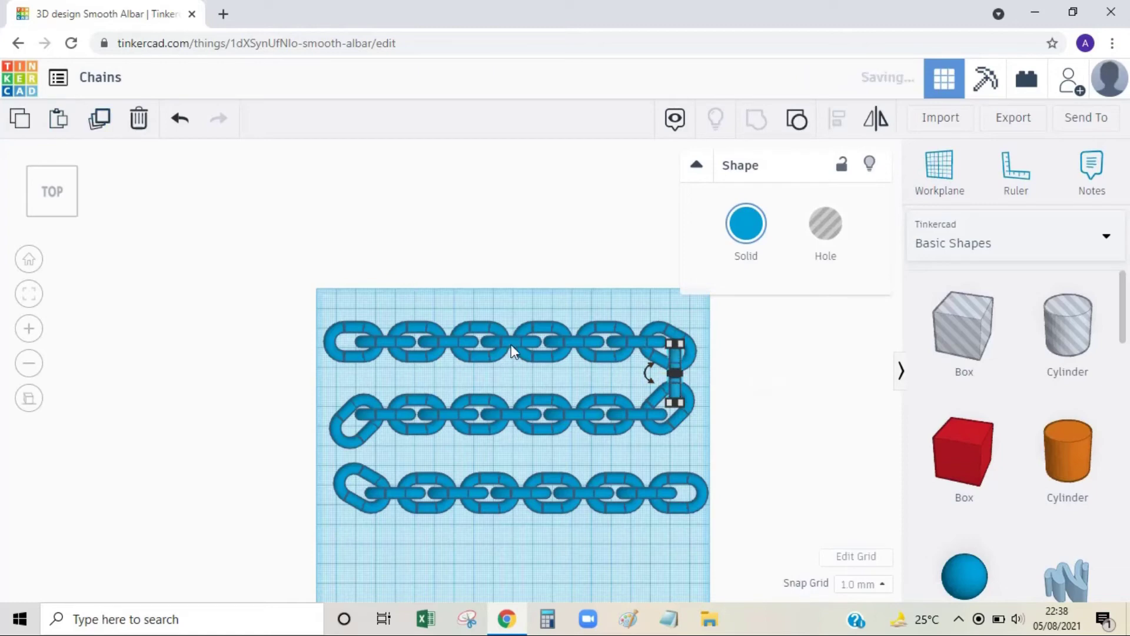
{"action": "left_click_drag", "start_coordinate": [676, 389], "coordinate": [353, 468]}
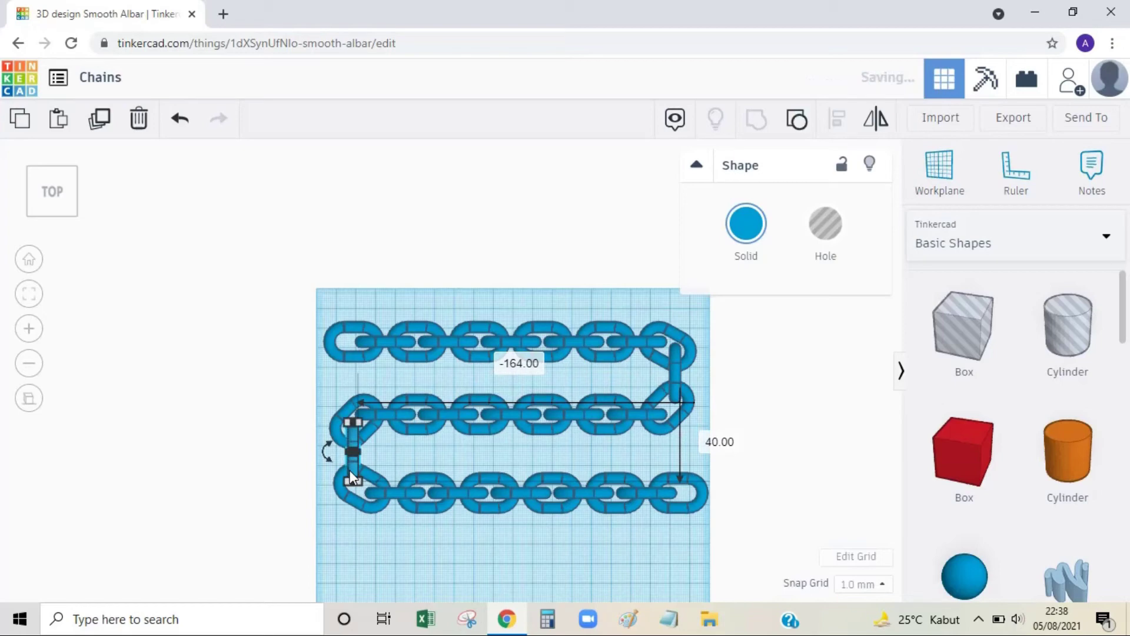
{"action": "left_click", "coordinate": [243, 457]}
Move the 11 front-row links 4 mm toward the middle row and shift the whole 35-link chain forward on the workplane
{"action": "left_click_drag", "start_coordinate": [715, 547], "coordinate": [428, 467]}
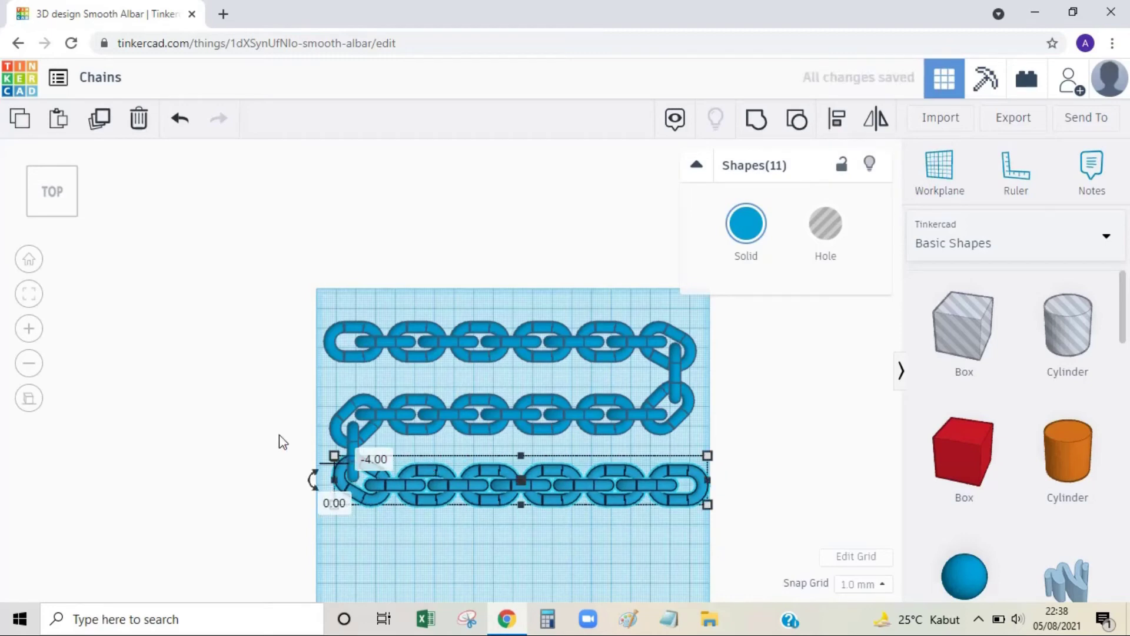
{"action": "left_click", "coordinate": [268, 421]}
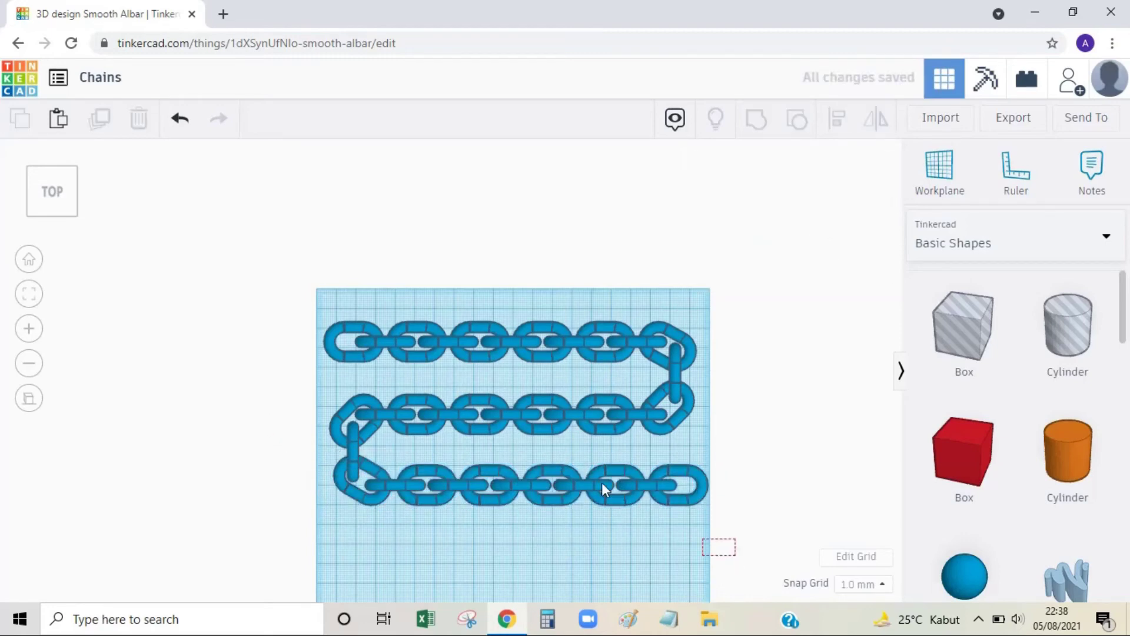
{"action": "left_click_drag", "start_coordinate": [601, 482], "coordinate": [282, 275]}
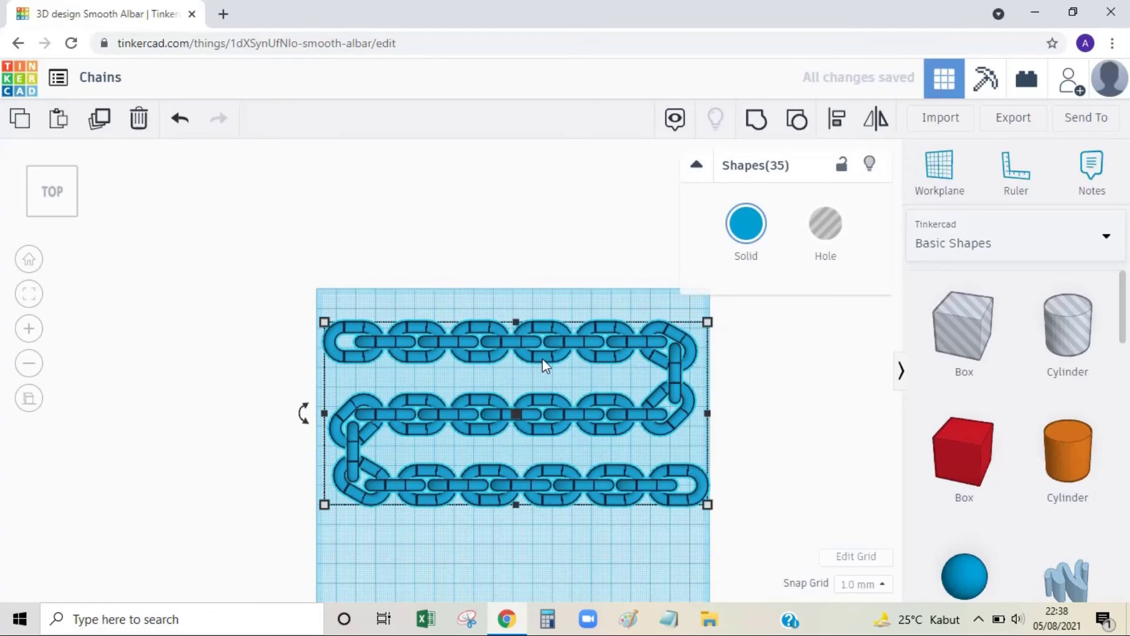
{"action": "left_click_drag", "start_coordinate": [542, 359], "coordinate": [539, 410]}
{"action": "left_click", "coordinate": [203, 253]}
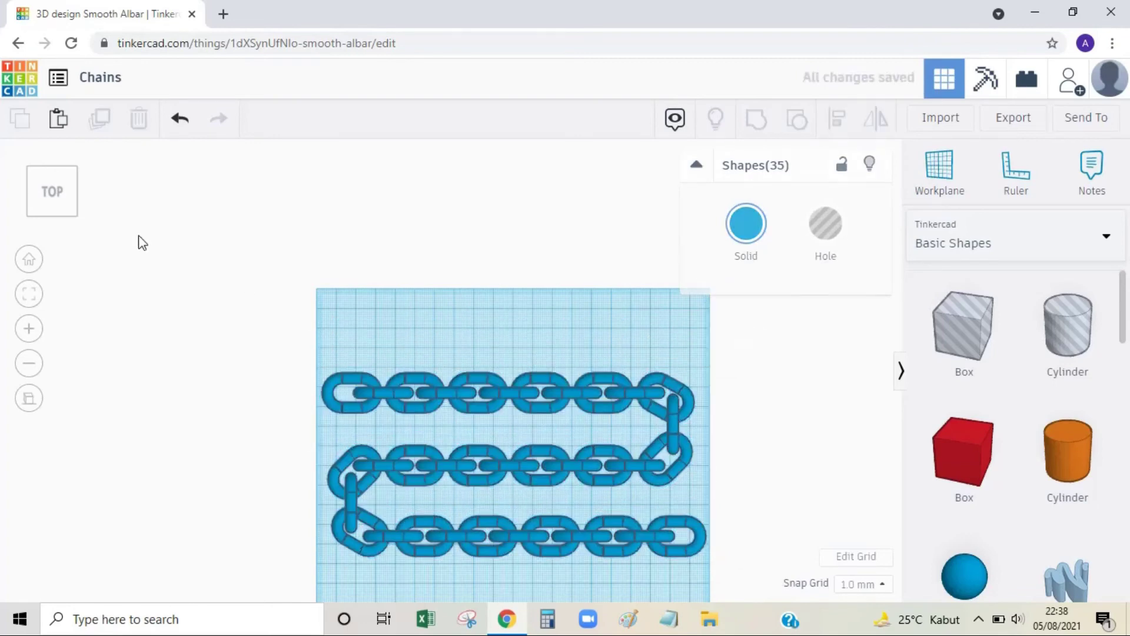
Rotate the front row's right-end link so its outer end angles forward, and shift it 3.07 mm forward and 0.08 mm right
{"action": "left_click", "coordinate": [31, 214]}
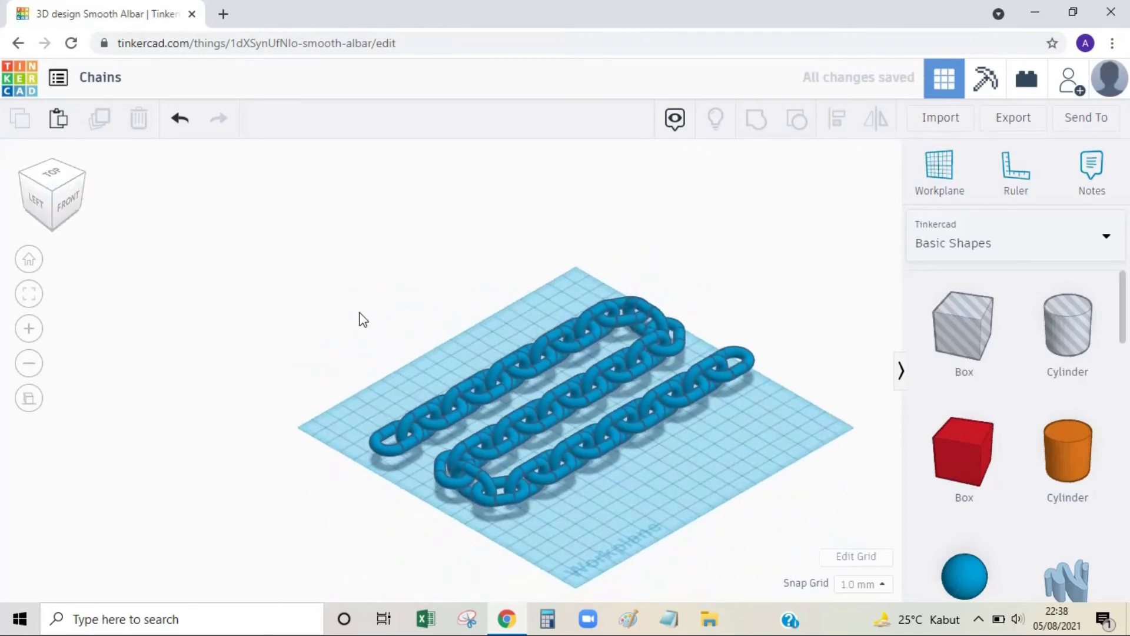
{"action": "left_click", "coordinate": [740, 376]}
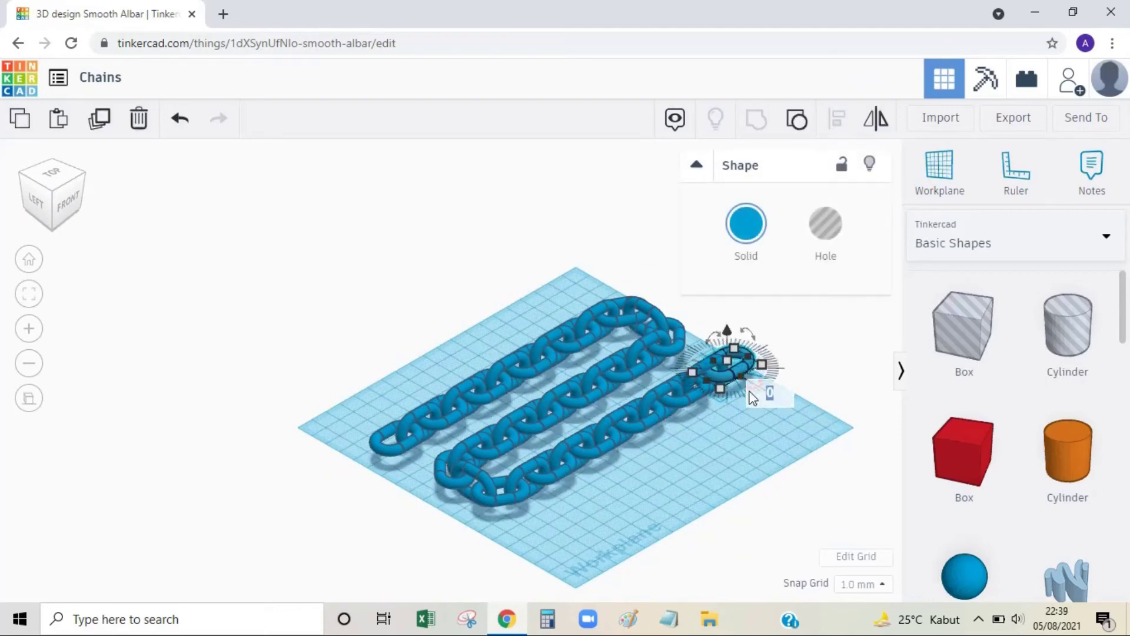
{"action": "left_click_drag", "start_coordinate": [754, 390], "coordinate": [730, 397]}
{"action": "left_click", "coordinate": [819, 443]}
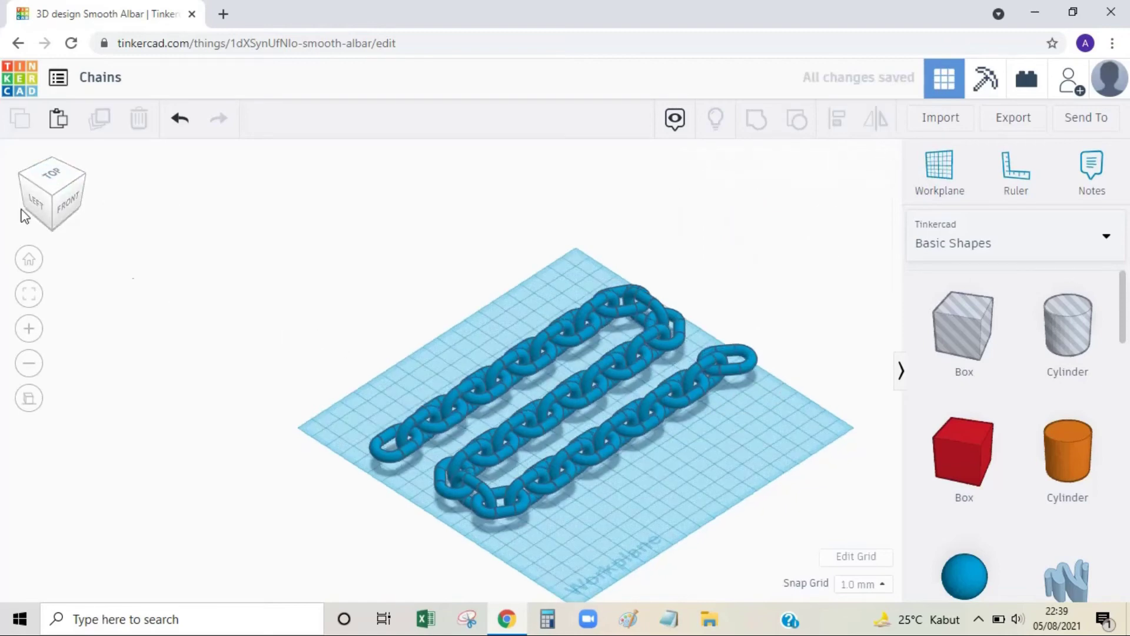
{"action": "left_click_drag", "start_coordinate": [53, 181], "coordinate": [57, 188]}
{"action": "left_click", "coordinate": [54, 180]}
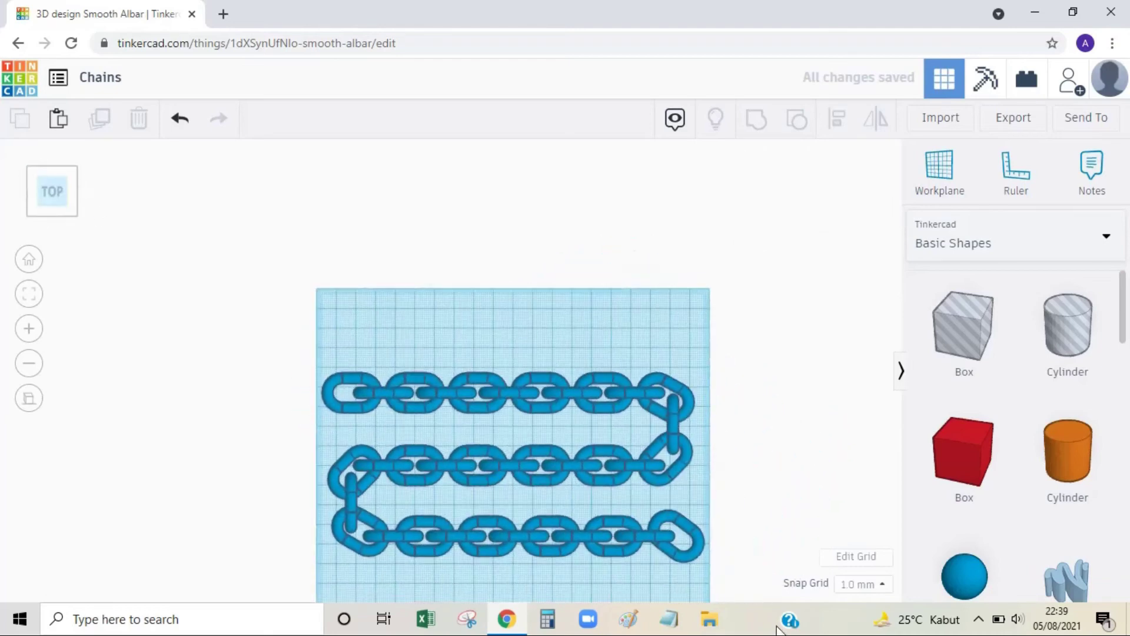
{"action": "left_click", "coordinate": [698, 542]}
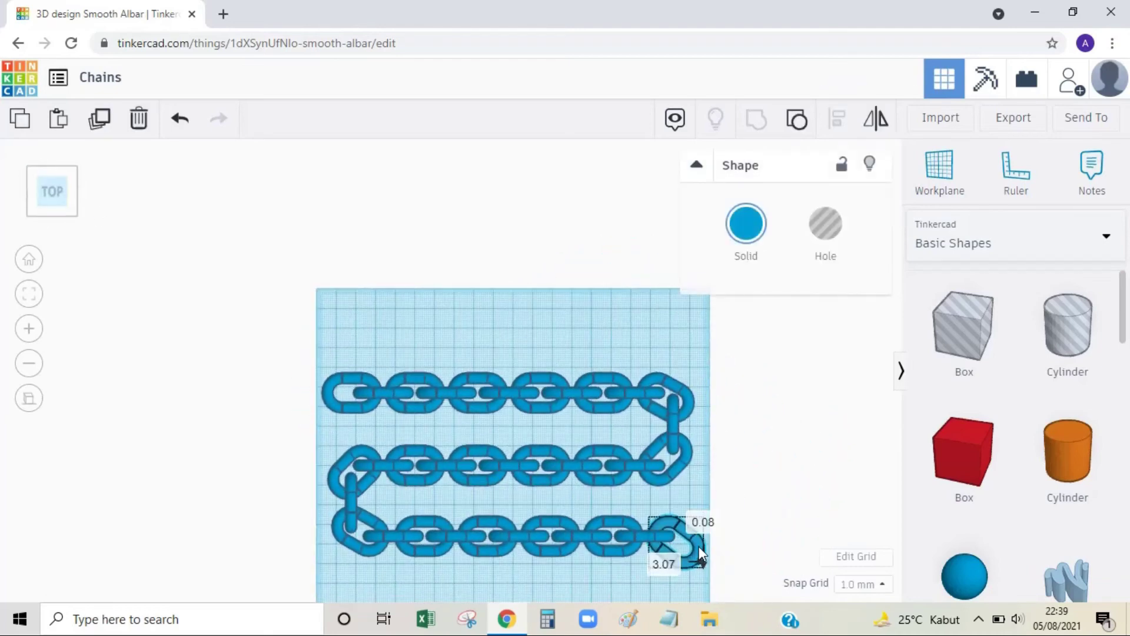
Rotate the back row's left-end link so that its outer end angles toward the workplane's back edge
{"action": "left_click", "coordinate": [329, 393]}
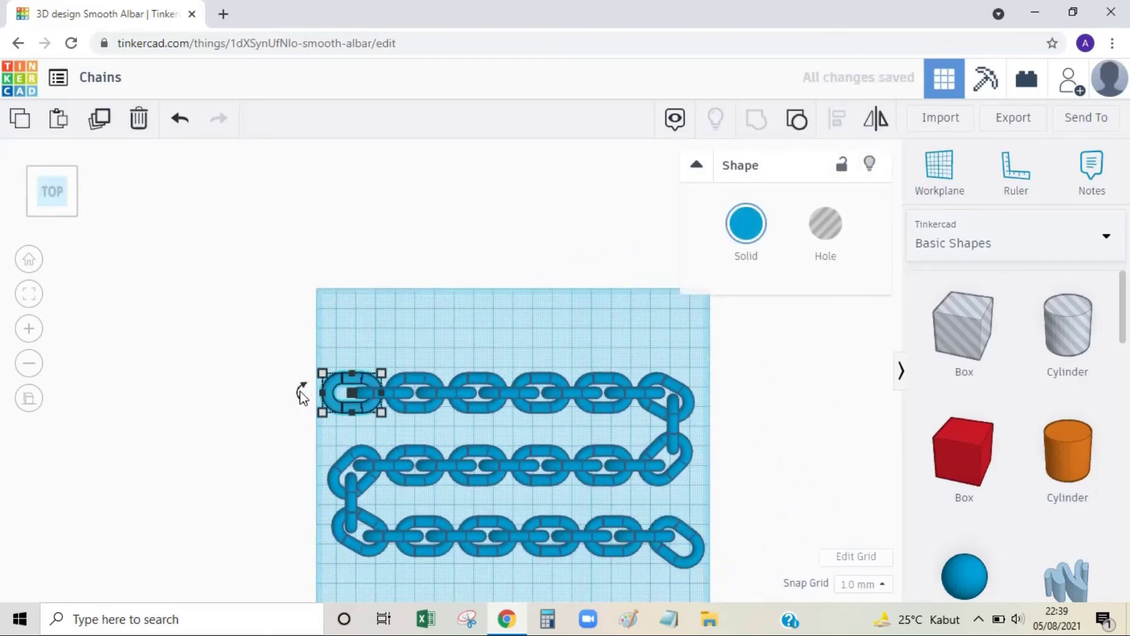
{"action": "left_click_drag", "start_coordinate": [301, 391], "coordinate": [338, 372]}
{"action": "left_click", "coordinate": [343, 344]}
{"action": "left_click", "coordinate": [362, 307]}
{"action": "right_click_drag", "start_coordinate": [361, 306], "coordinate": [476, 295]}
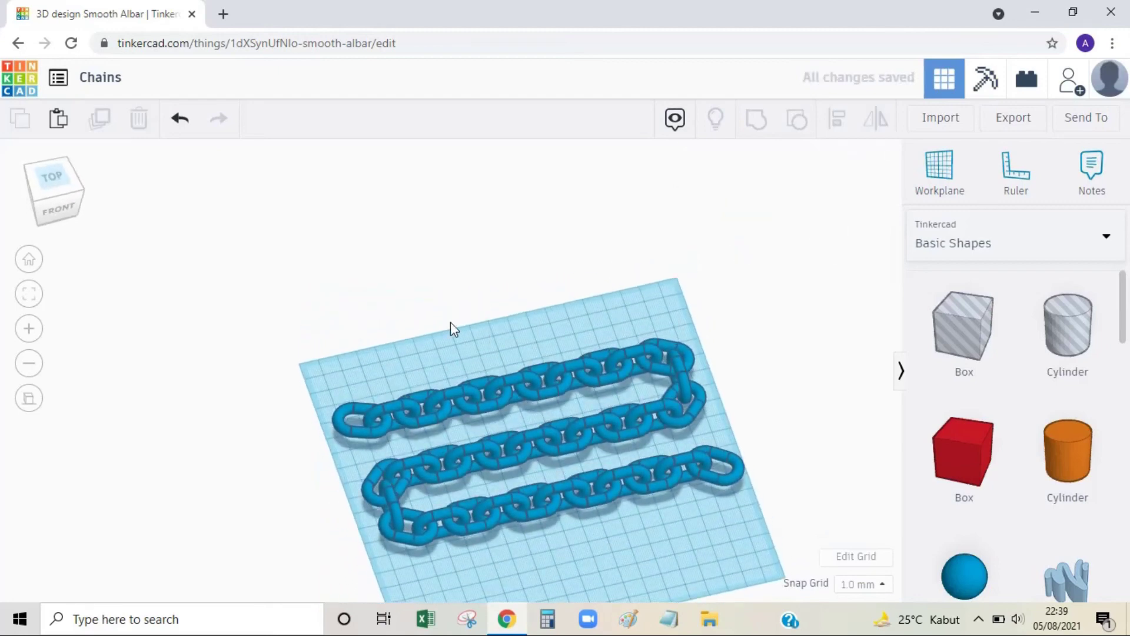
Set the solid color of all 35 chain links to red
{"action": "left_click", "coordinate": [32, 203]}
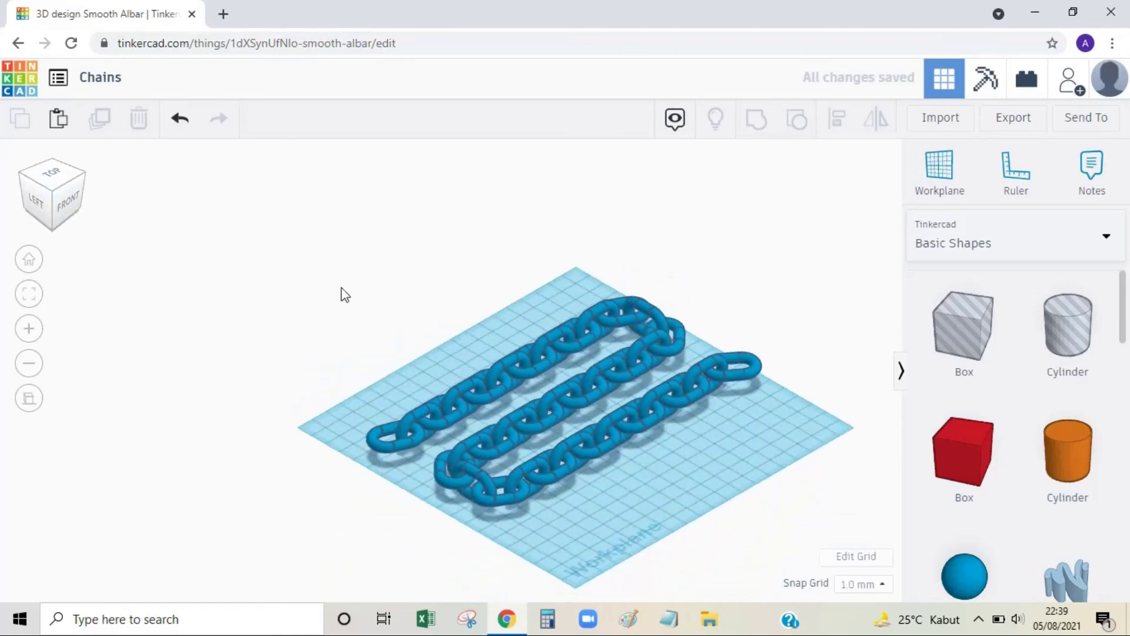
{"action": "left_click_drag", "start_coordinate": [289, 229], "coordinate": [799, 584]}
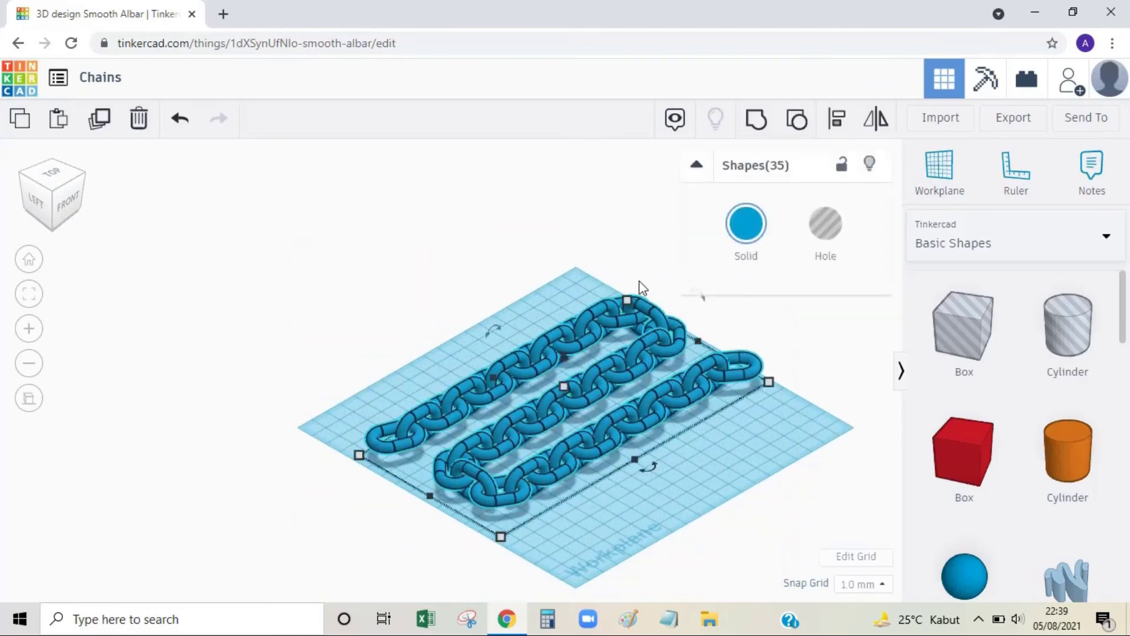
{"action": "left_click", "coordinate": [753, 234]}
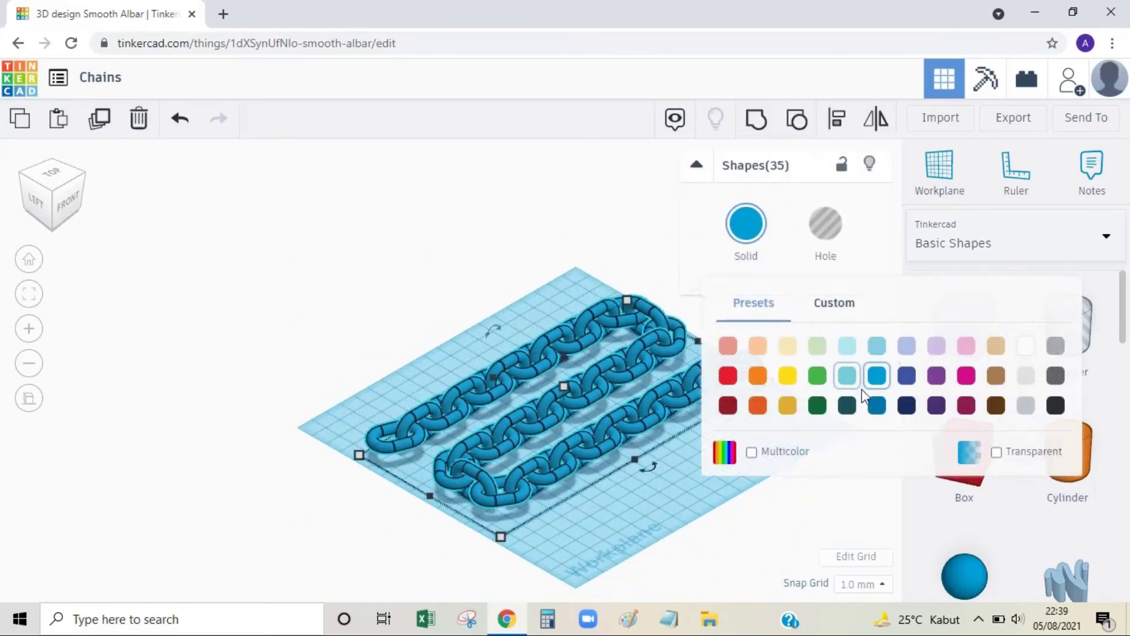
{"action": "left_click", "coordinate": [738, 376]}
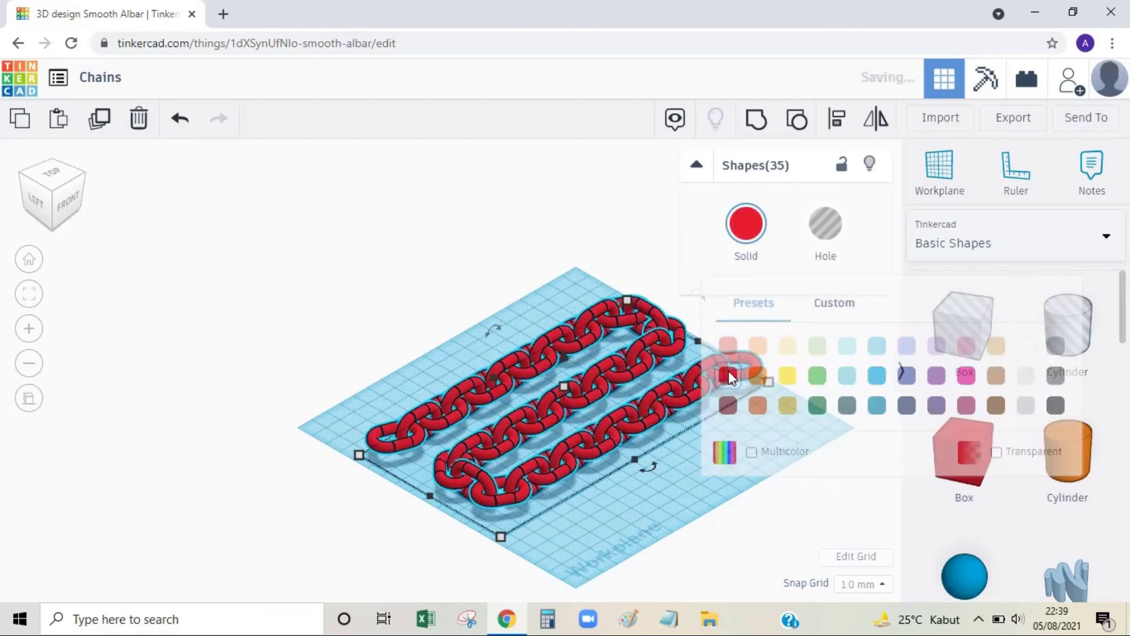
{"action": "left_click", "coordinate": [731, 447]}
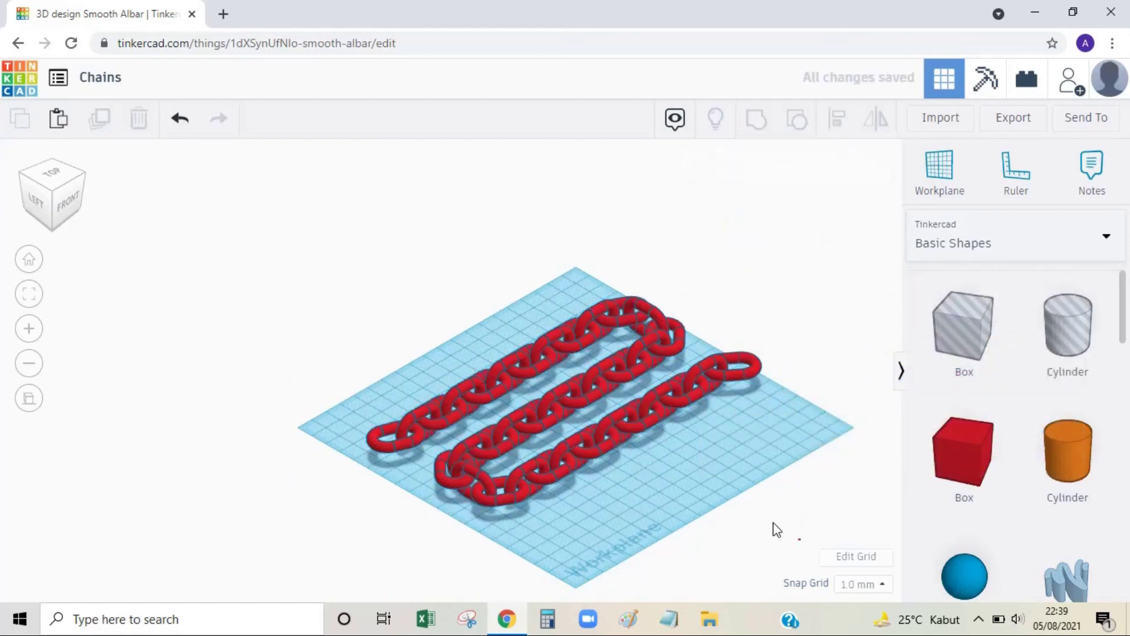
Set the solid color of all 35 chain links to black
{"action": "right_click_drag", "start_coordinate": [738, 475], "coordinate": [583, 436]}
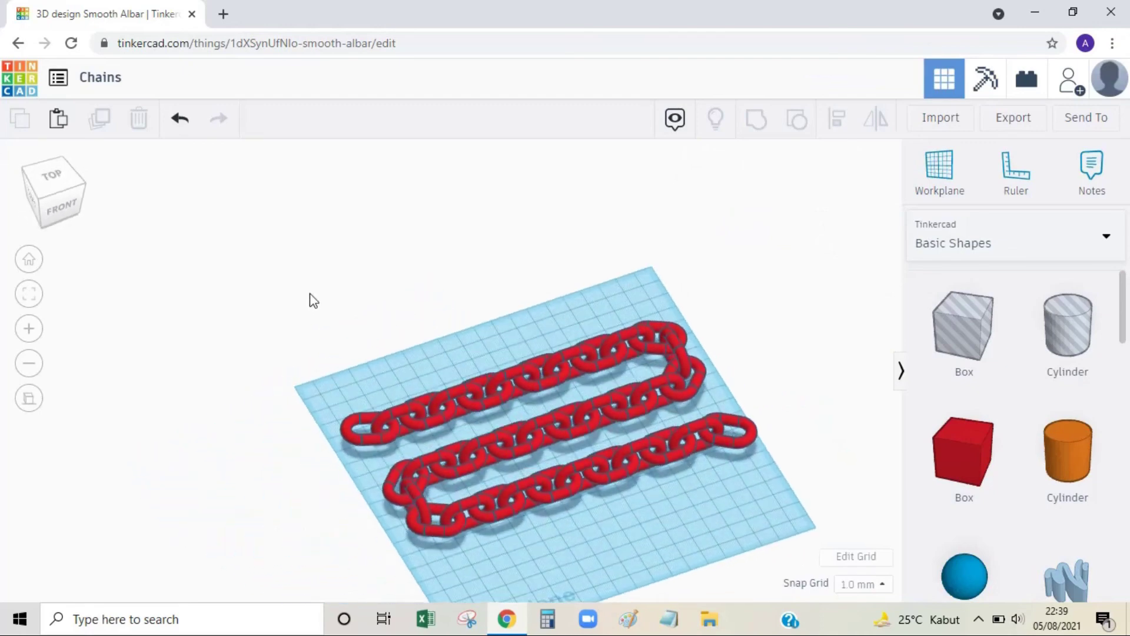
{"action": "left_click_drag", "start_coordinate": [302, 285], "coordinate": [803, 581]}
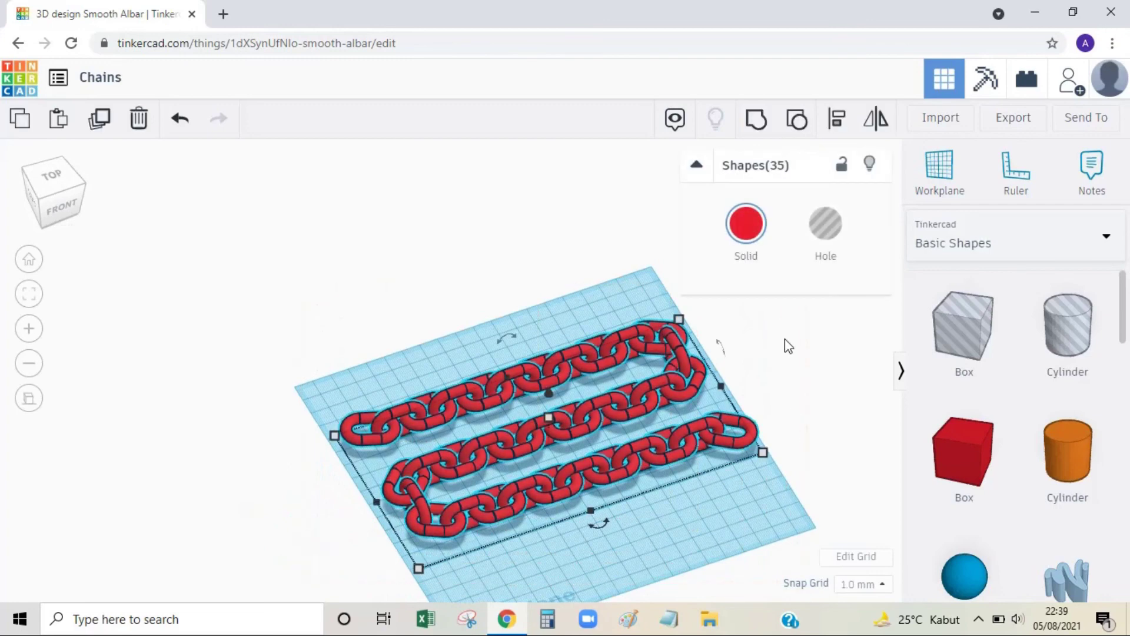
{"action": "left_click", "coordinate": [746, 224]}
{"action": "left_click", "coordinate": [1055, 405]}
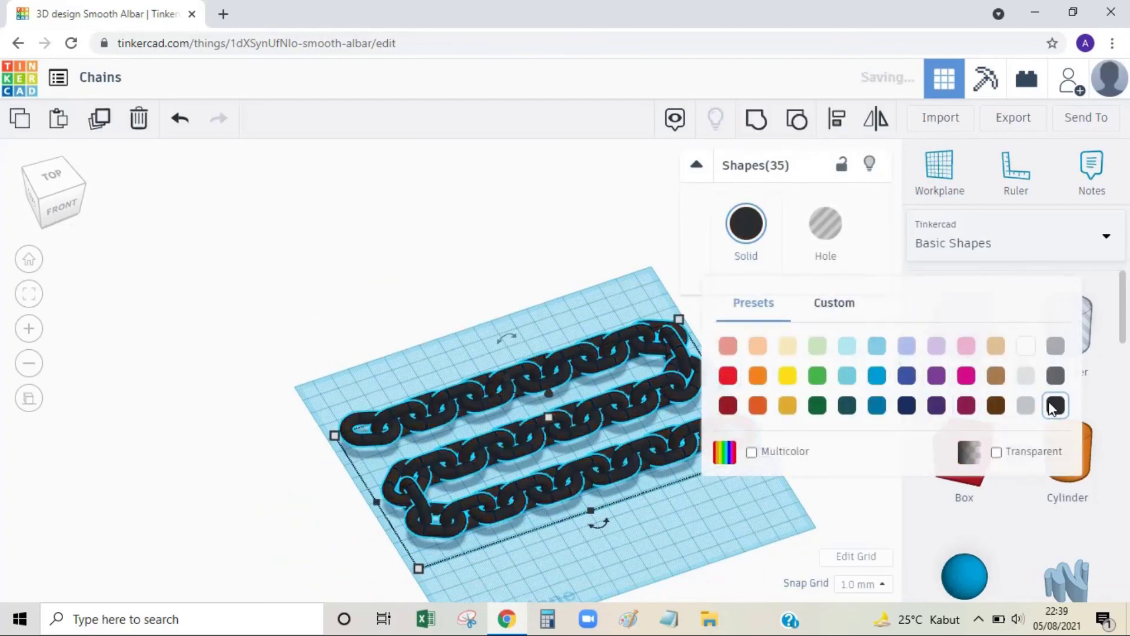
{"action": "left_click", "coordinate": [760, 492]}
Examine the black chain's interlocking links up close and from several angles
{"action": "right_click_drag", "start_coordinate": [722, 510], "coordinate": [766, 505]}
{"action": "scroll", "coordinate": [689, 446], "scroll_direction": "up", "scroll_amount": 10}
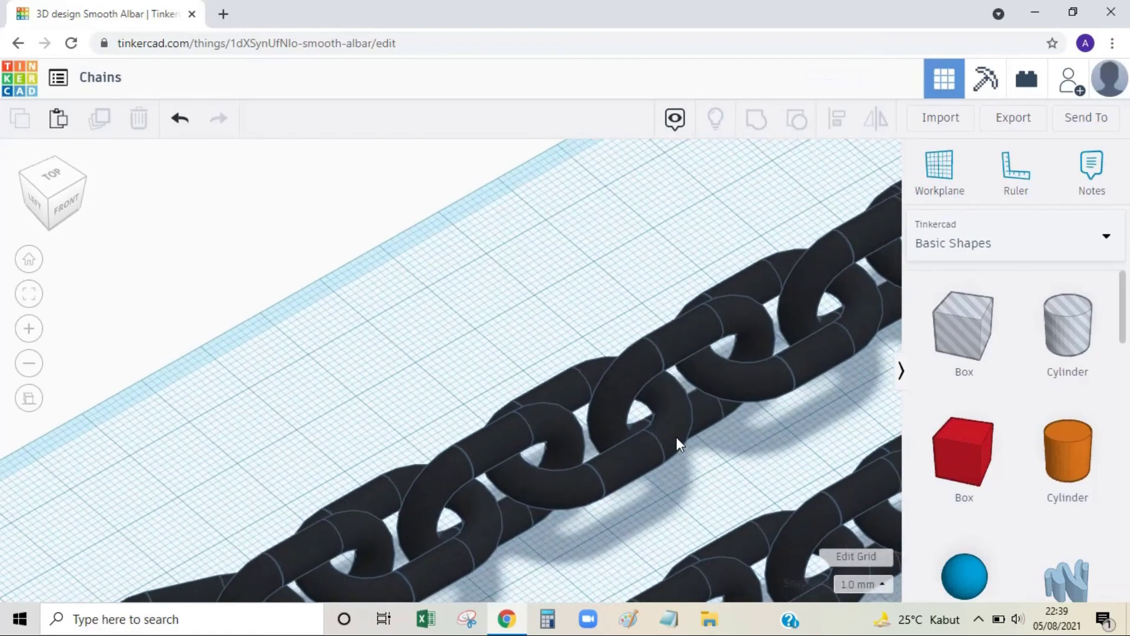
{"action": "scroll", "coordinate": [673, 442], "scroll_direction": "down", "scroll_amount": 5}
{"action": "right_click_drag", "start_coordinate": [672, 436], "coordinate": [633, 408]}
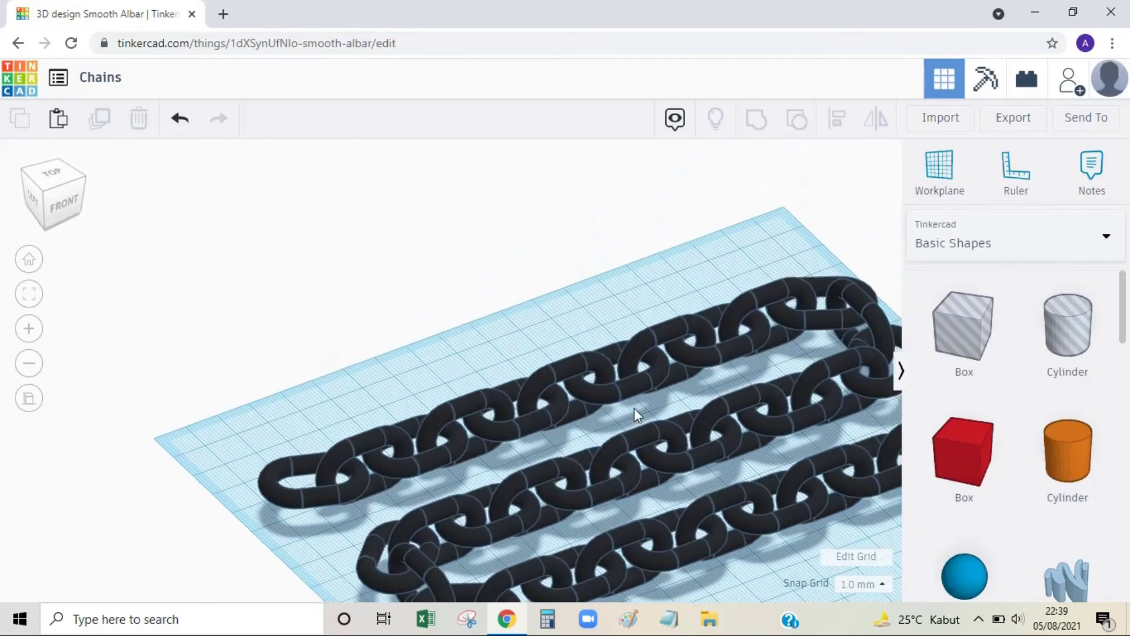
{"action": "left_click", "coordinate": [47, 198]}
{"action": "scroll", "coordinate": [157, 254], "scroll_direction": "down", "scroll_amount": 3}
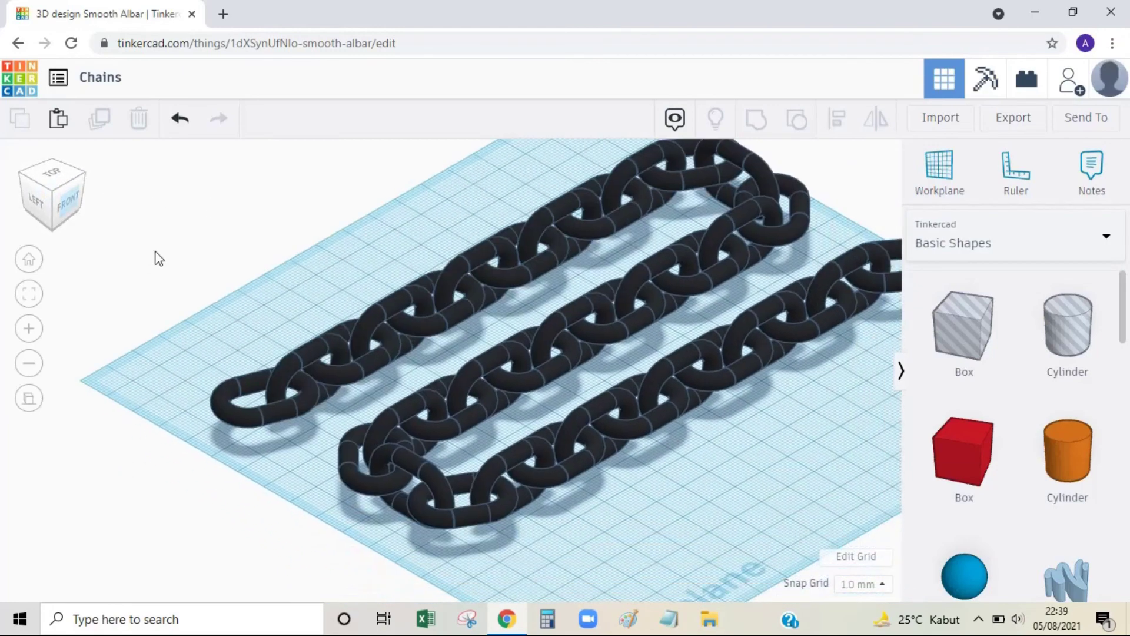